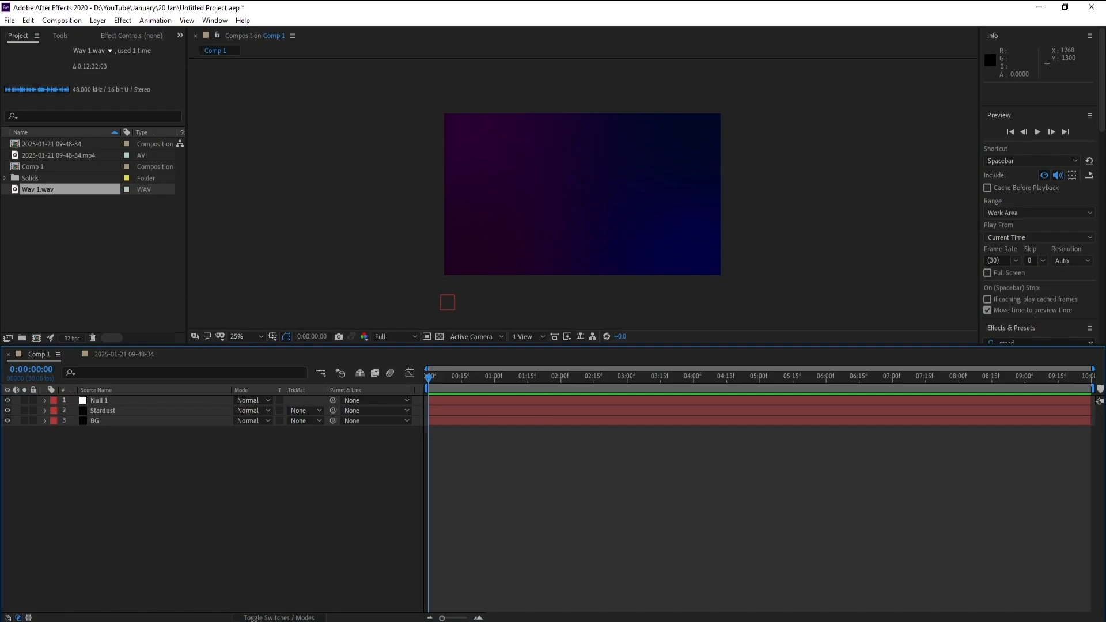
Step: Play back the finished heart-shaped particle animation in Comp 1
key("space")
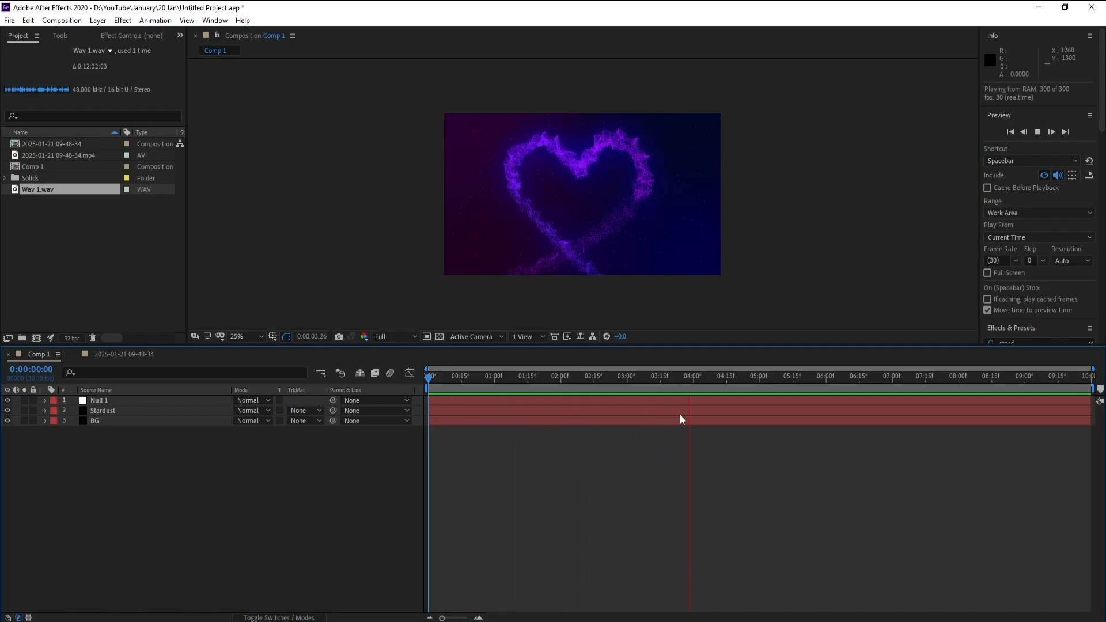
left_click_drag(728, 379, 709, 393)
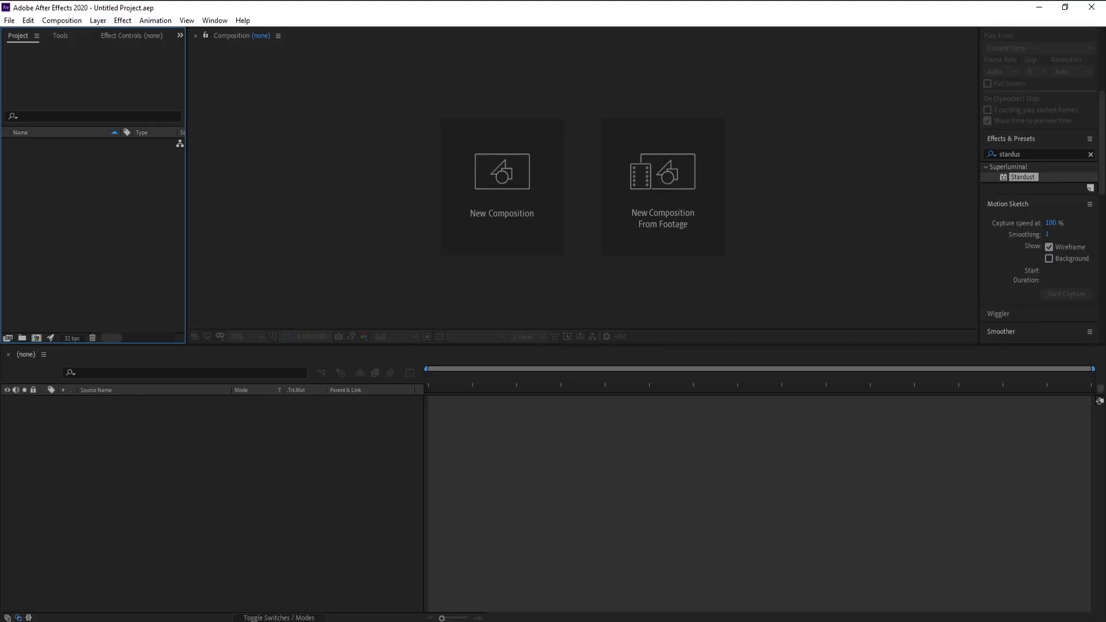
Step: Create a 1920 × 1080 composition named Comp 1 at 30 frames per second with a 10-second duration
left_click(520, 202)
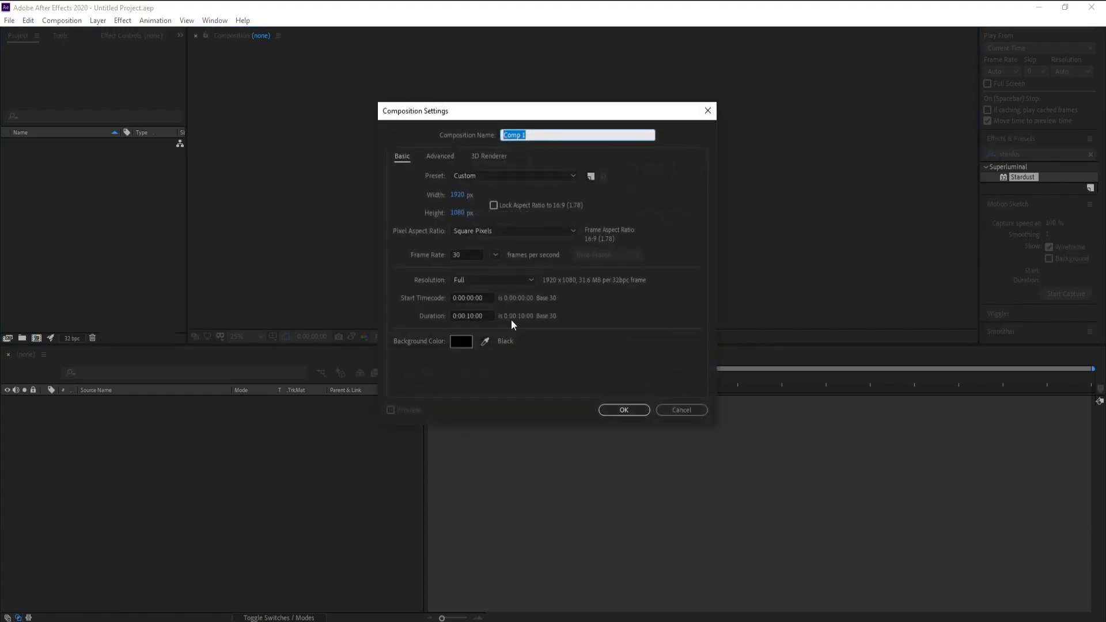
double_click(452, 255)
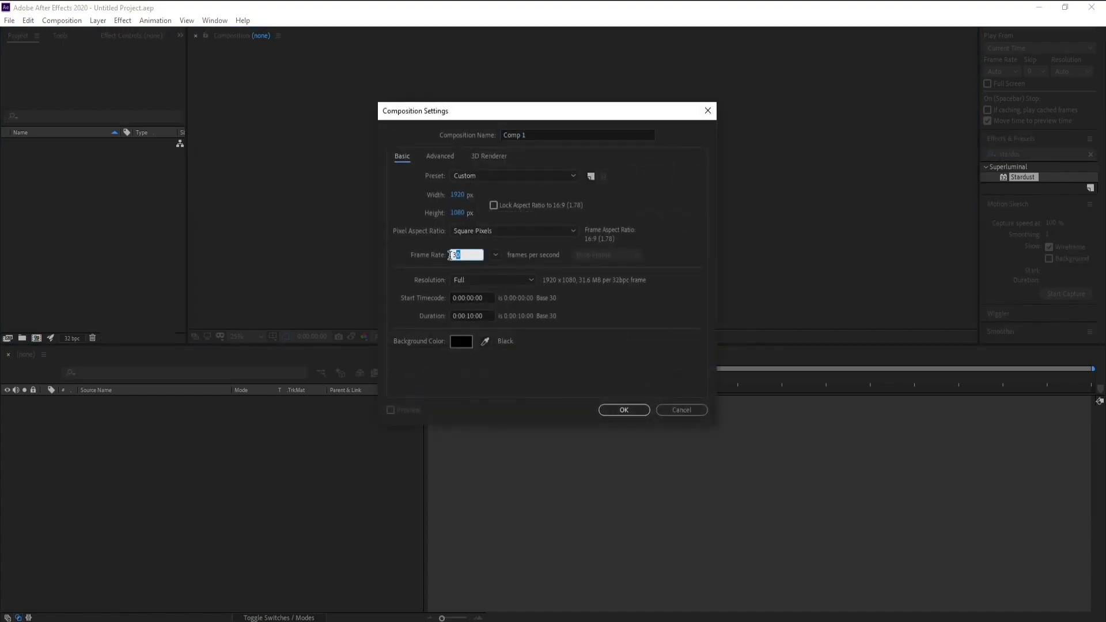
left_click(624, 410)
Step: Add a null object layer to the composition
left_click(98, 22)
mouse_move(109, 29)
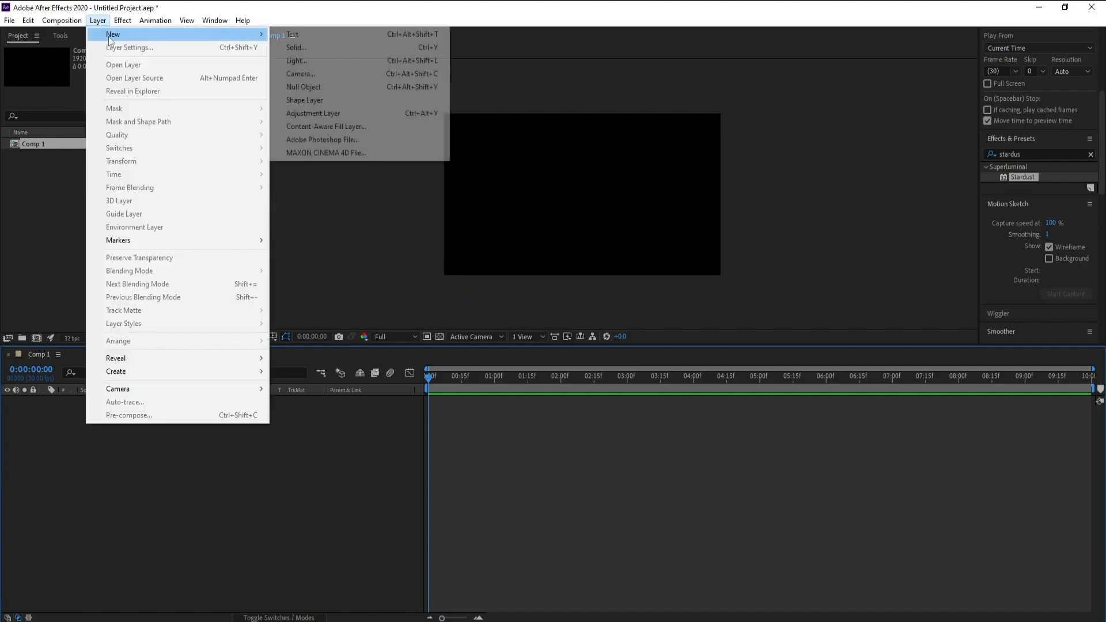
left_click(311, 87)
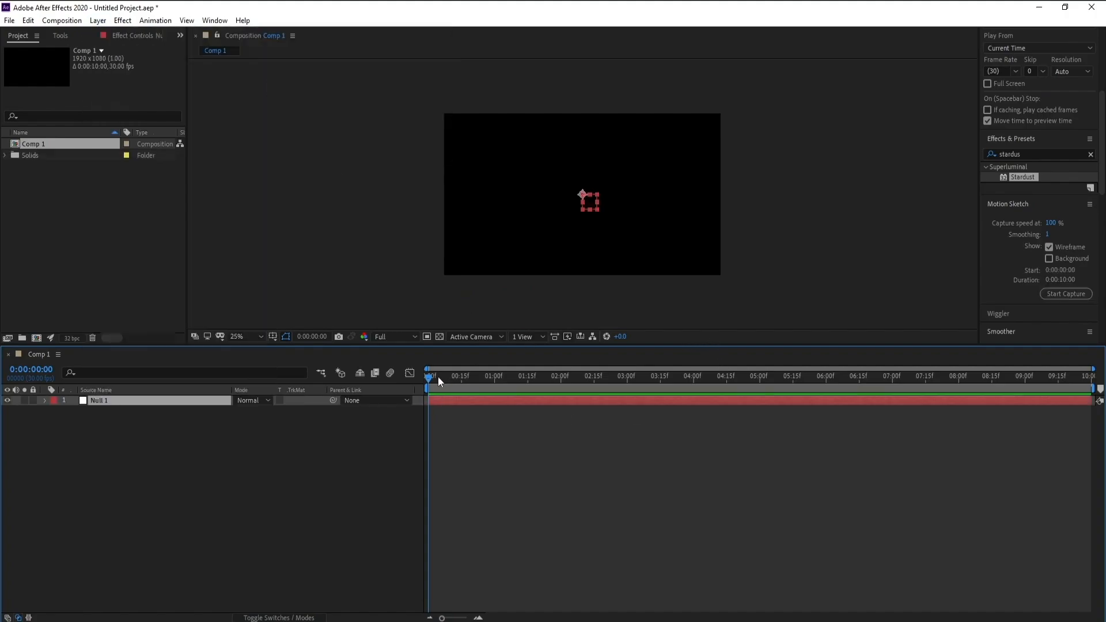
Step: Set a Position keyframe on the null layer at the start of the timeline
left_click_drag(435, 377, 226, 389)
key("period")
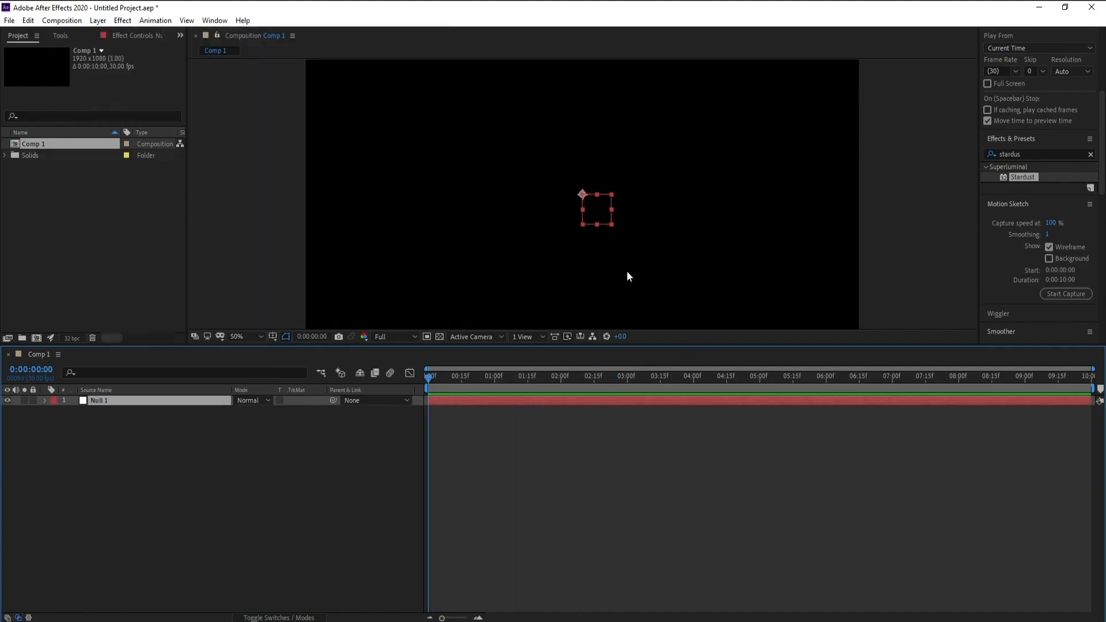
key("p")
left_click(74, 410)
key("comma")
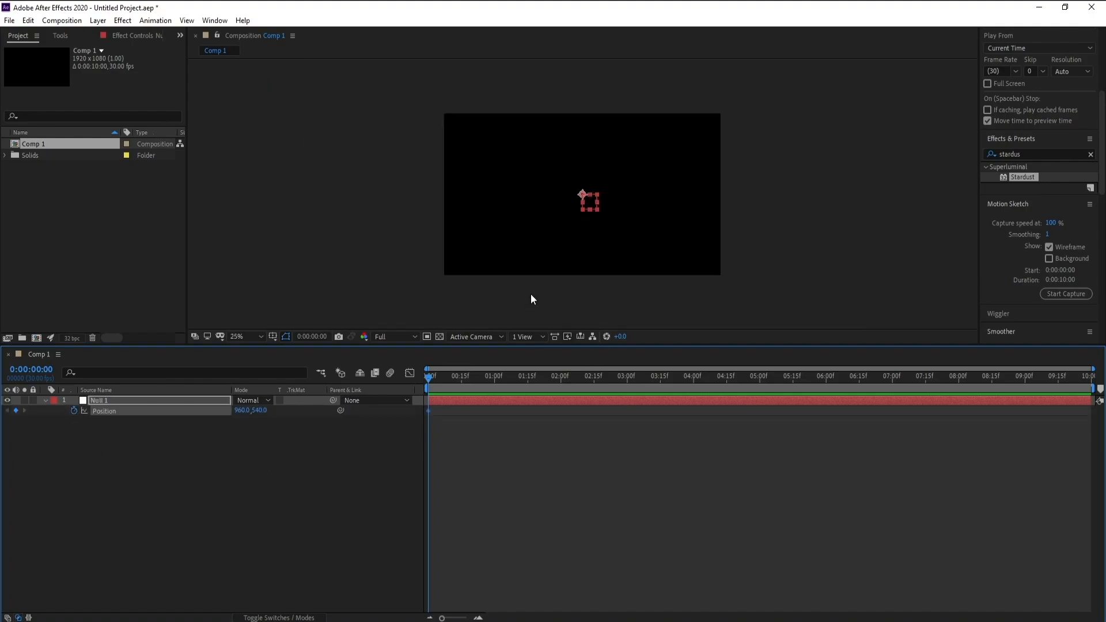
Step: Show the proportional grid and place the null outside the frame's lower-left corner at about -28, 1212
left_click_drag(580, 190, 471, 284)
left_click(584, 197)
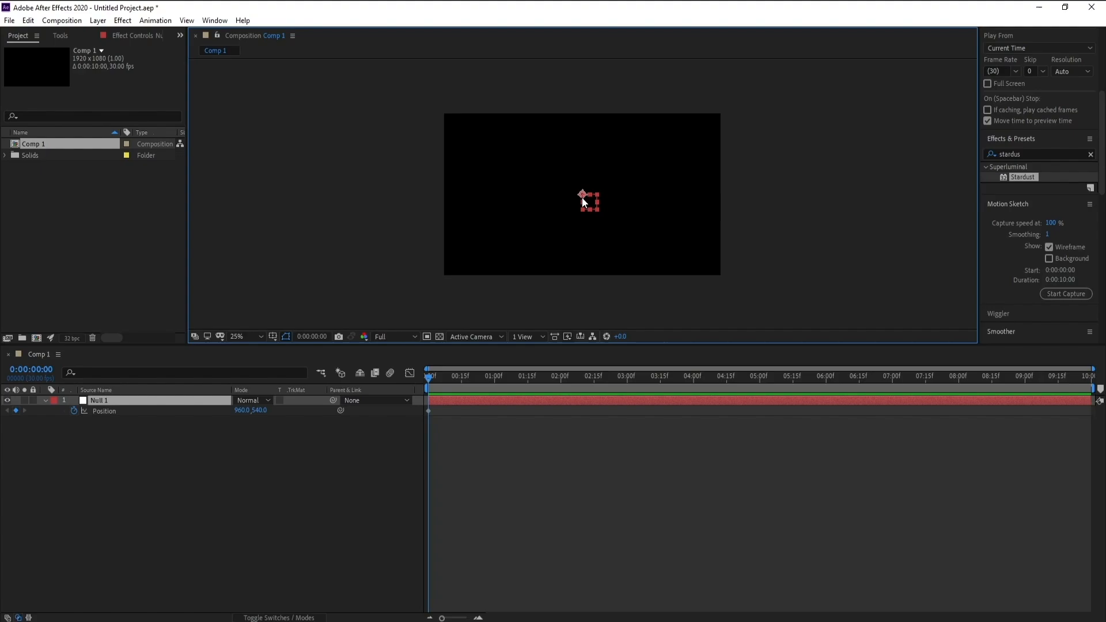
left_click_drag(585, 203, 449, 302)
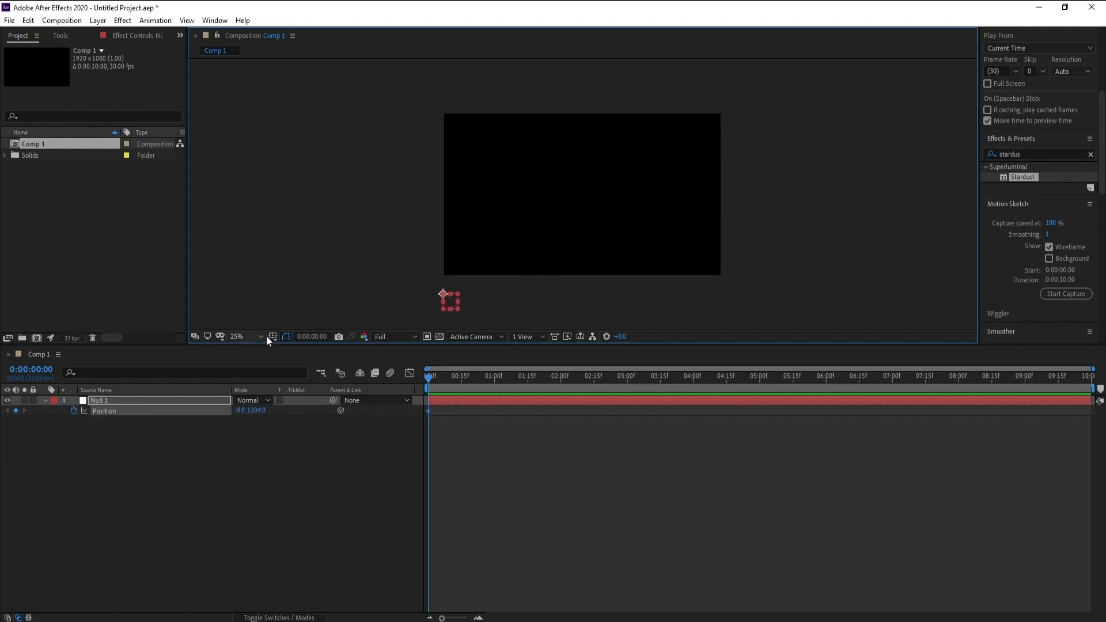
left_click(273, 337)
left_click(311, 363)
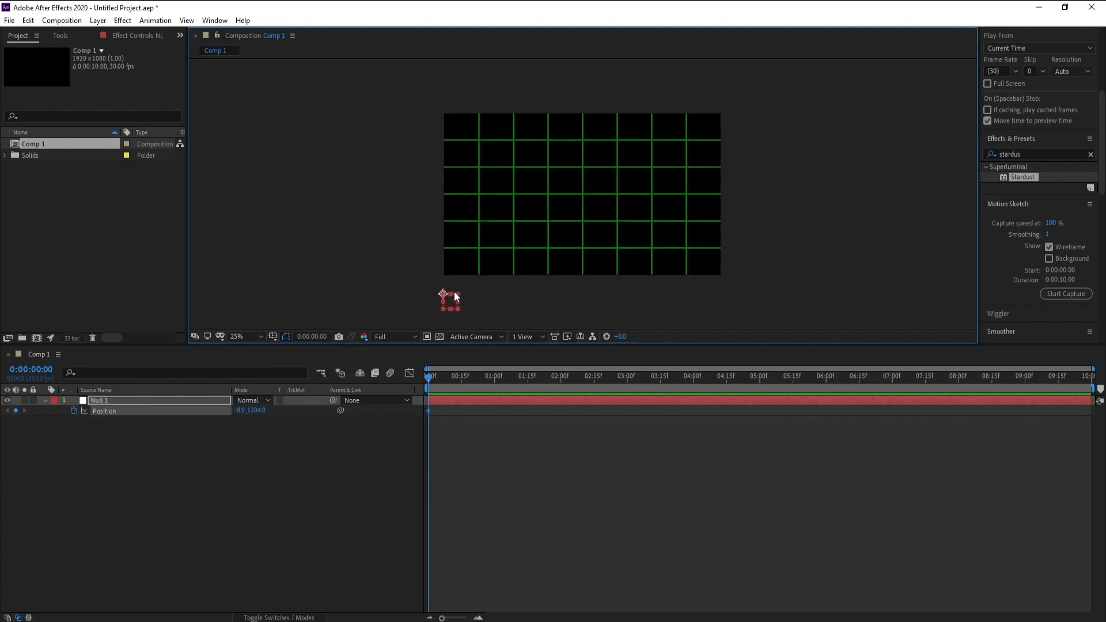
left_click_drag(444, 294, 441, 296)
Step: At 0:00:00:10, place the null at about 1440, 384 and bend the motion path into a shallow curve
left_click_drag(430, 379, 451, 382)
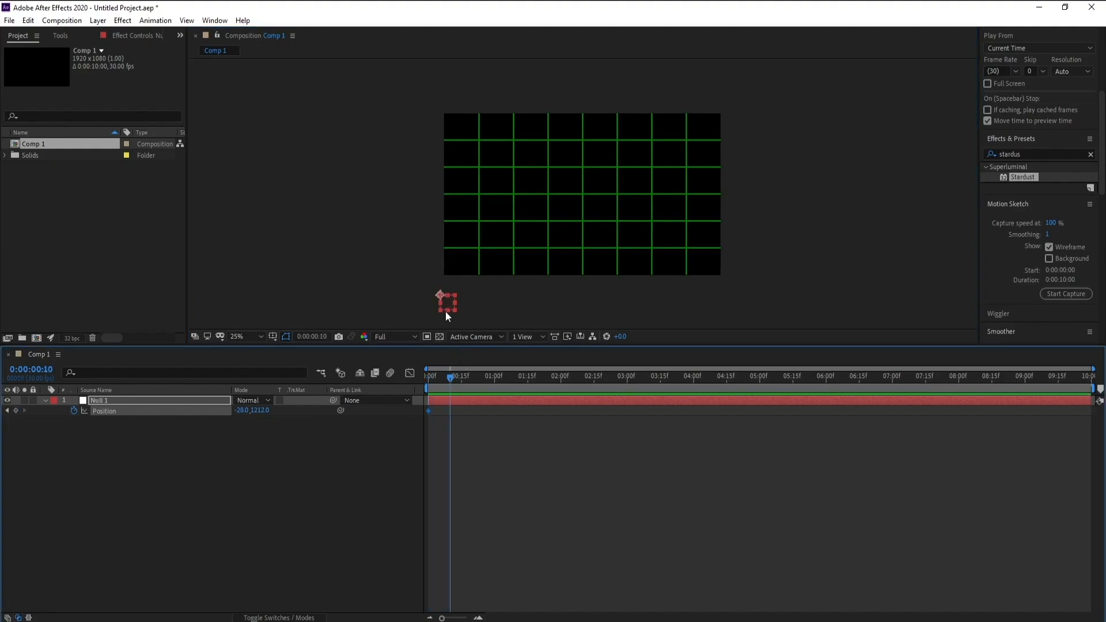
left_click_drag(442, 294, 617, 233)
left_click_drag(475, 275, 474, 301)
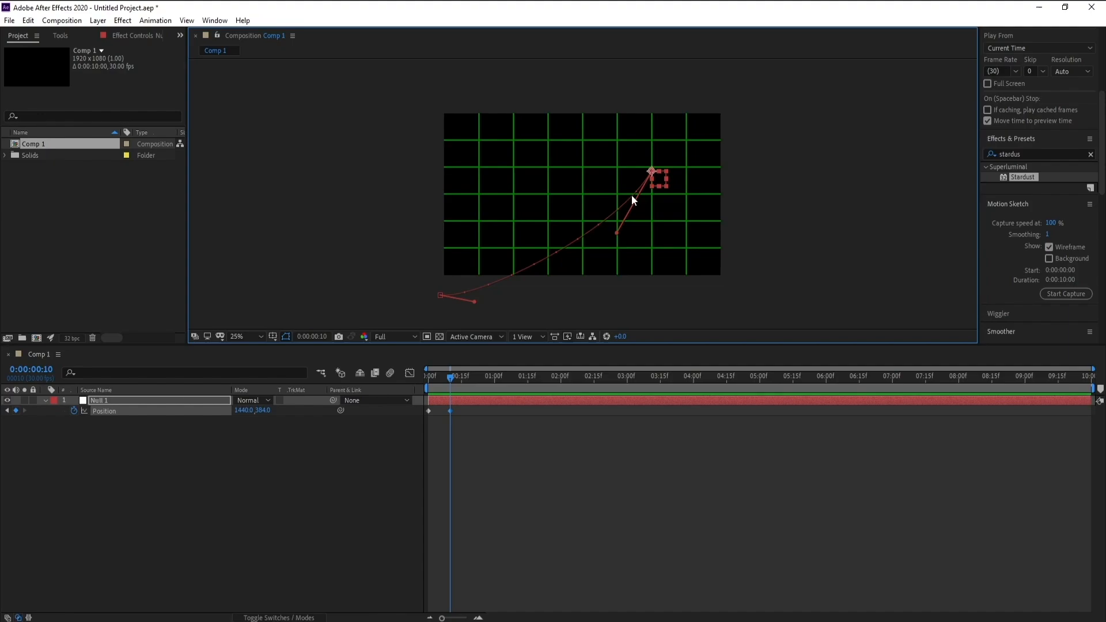
Step: Add null Position keyframes at 0:00:00:22 near 1116, 195 and at 0:00:01:07 near 944, 392
left_click(477, 378)
left_click_drag(651, 171, 604, 139)
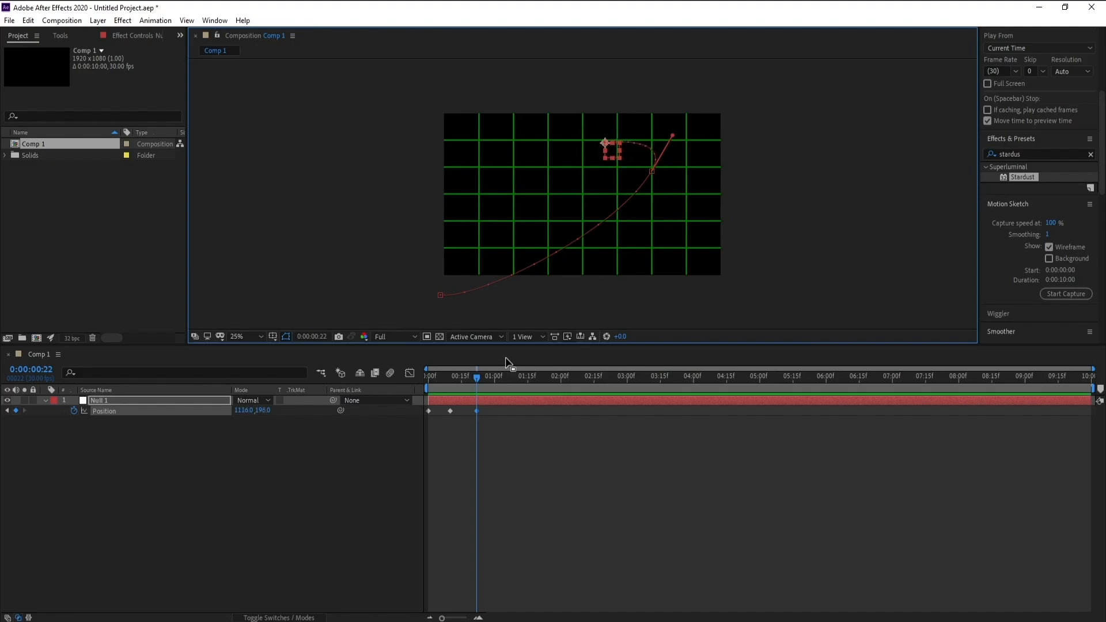
left_click(510, 378)
left_click_drag(607, 146, 581, 172)
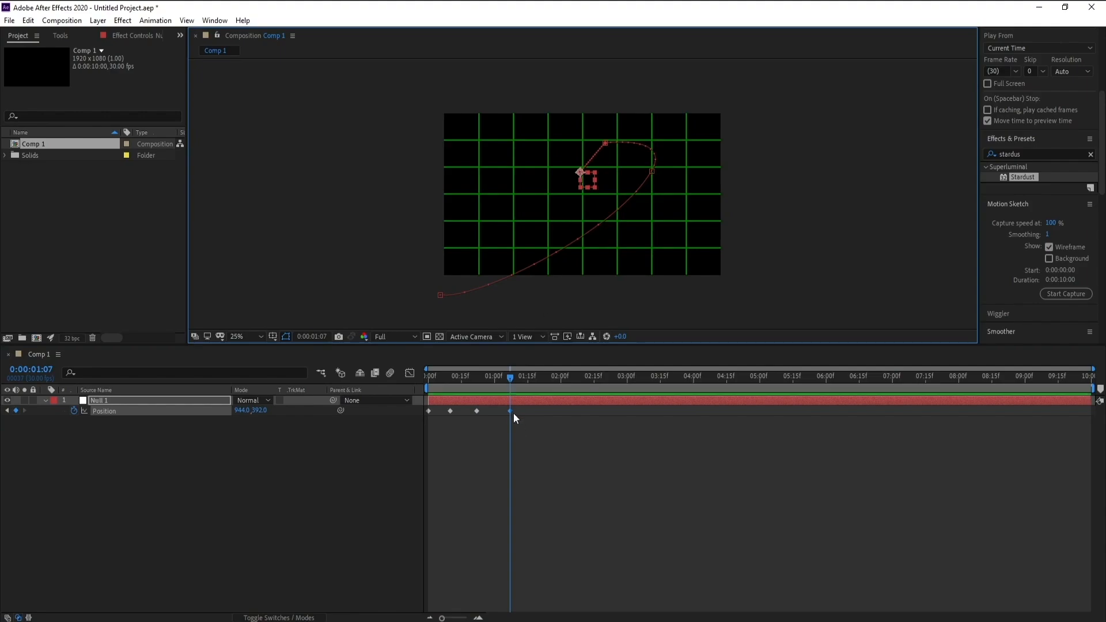
Step: Smooth the motion path at the top of the heart's right lobe with the Convert Vertex tool
left_click(60, 36)
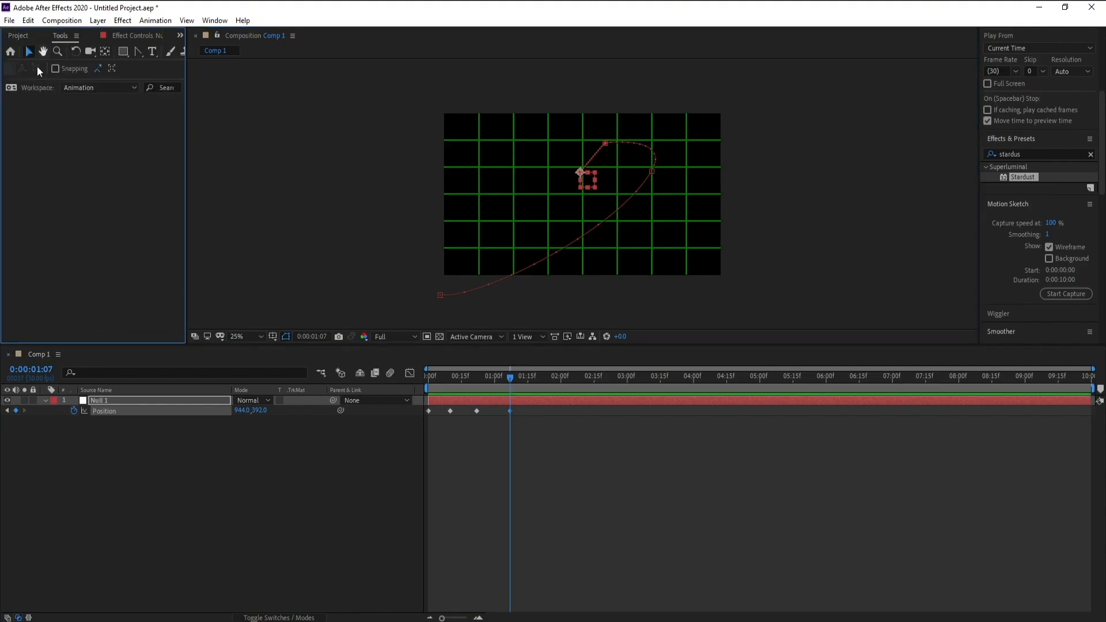
left_click(138, 51)
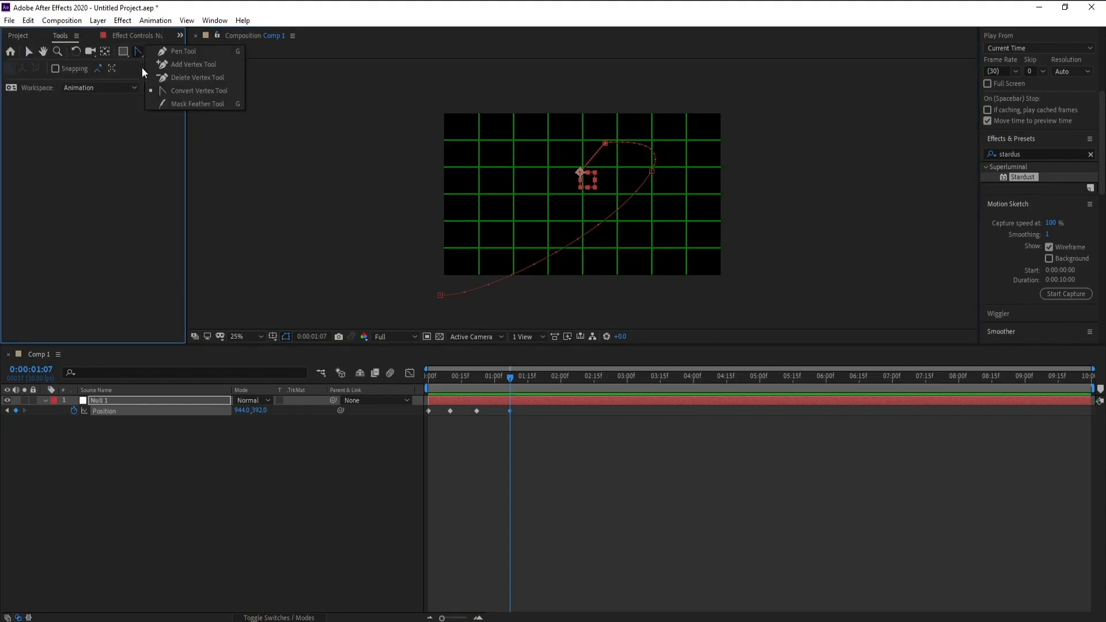
left_click(186, 92)
left_click(605, 144)
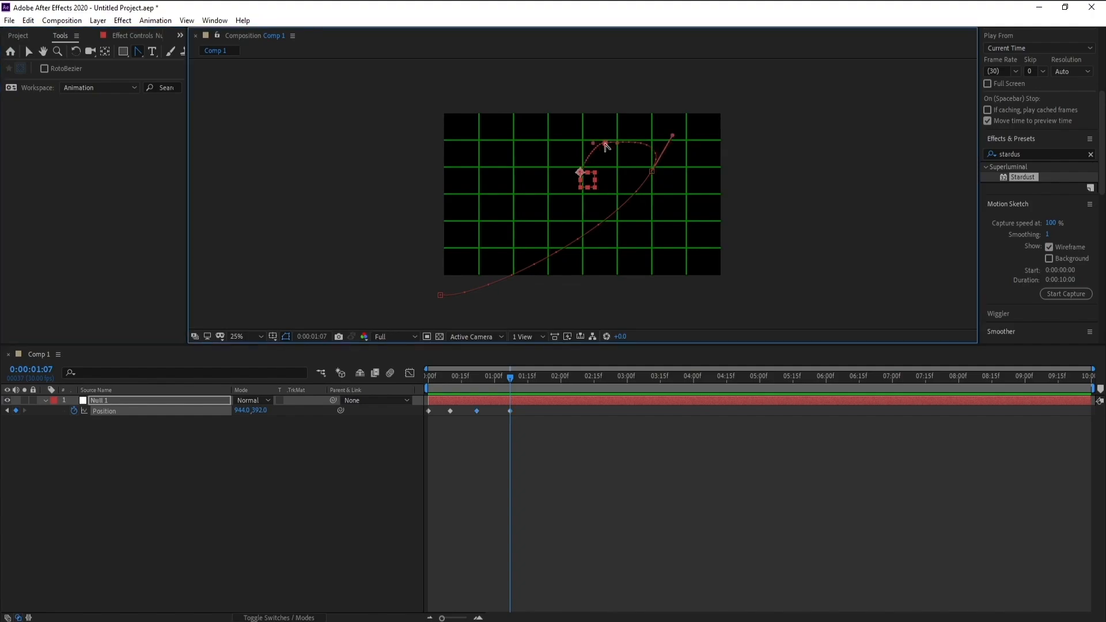
Step: Add null Position keyframes at 0:00:01:23 near 636, 192 and at 0:00:02:06 near 476, 492
left_click_drag(516, 379, 545, 379)
left_click(26, 51)
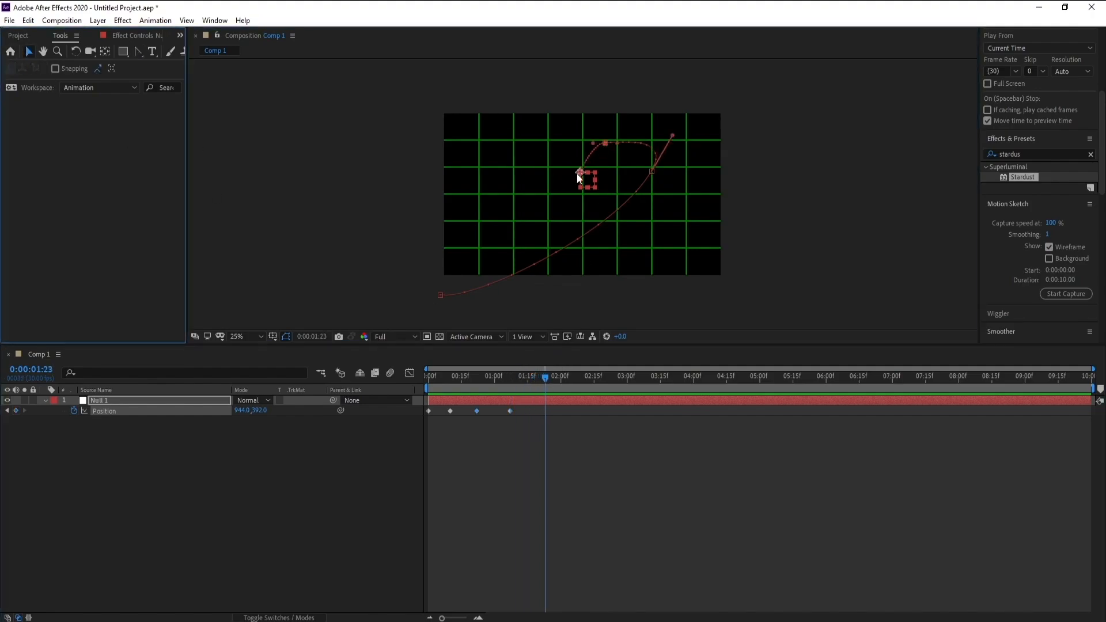
left_click_drag(578, 174, 535, 144)
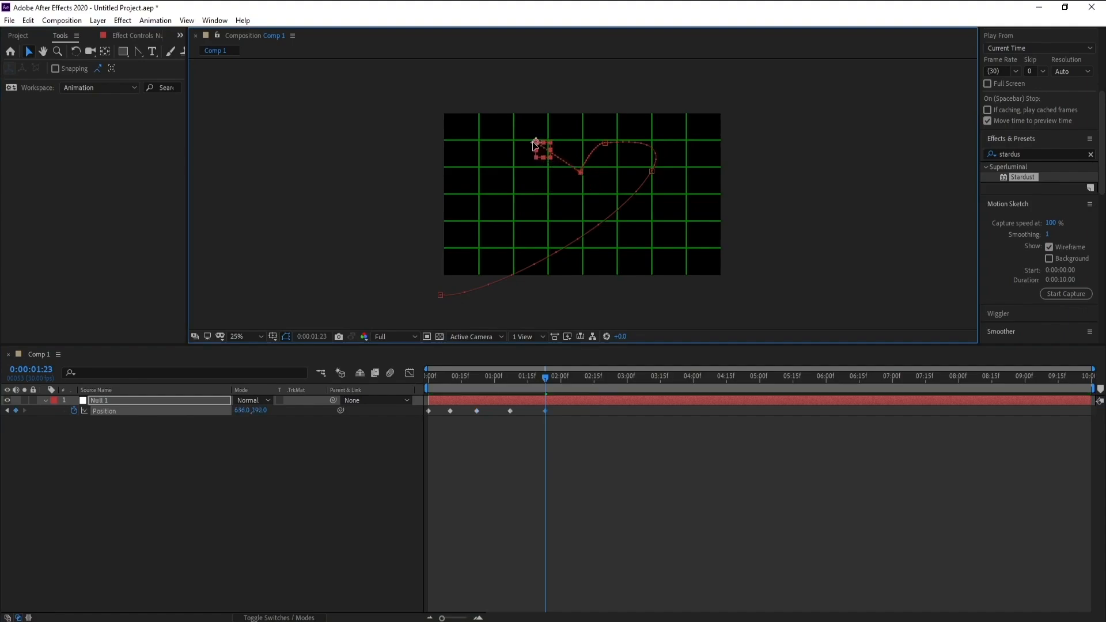
left_click(575, 382)
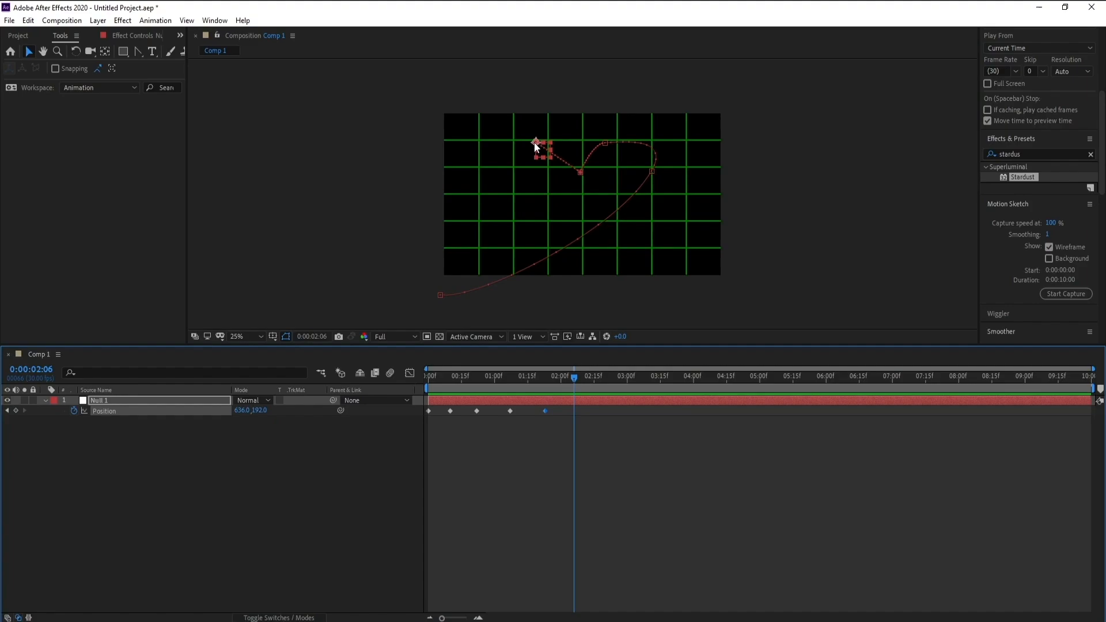
left_click_drag(534, 142, 510, 194)
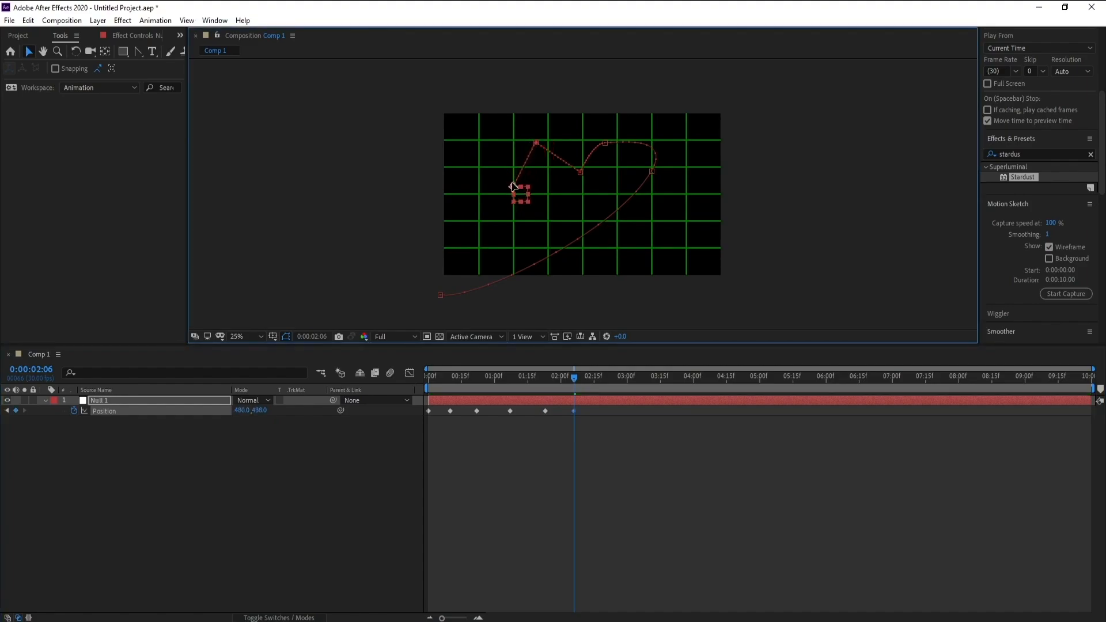
Step: Place the null below the frame near 1500, 1460 at 0:00:02:23 and convert the heart's upper-left, left and right path points to smooth vertices
left_click(138, 51)
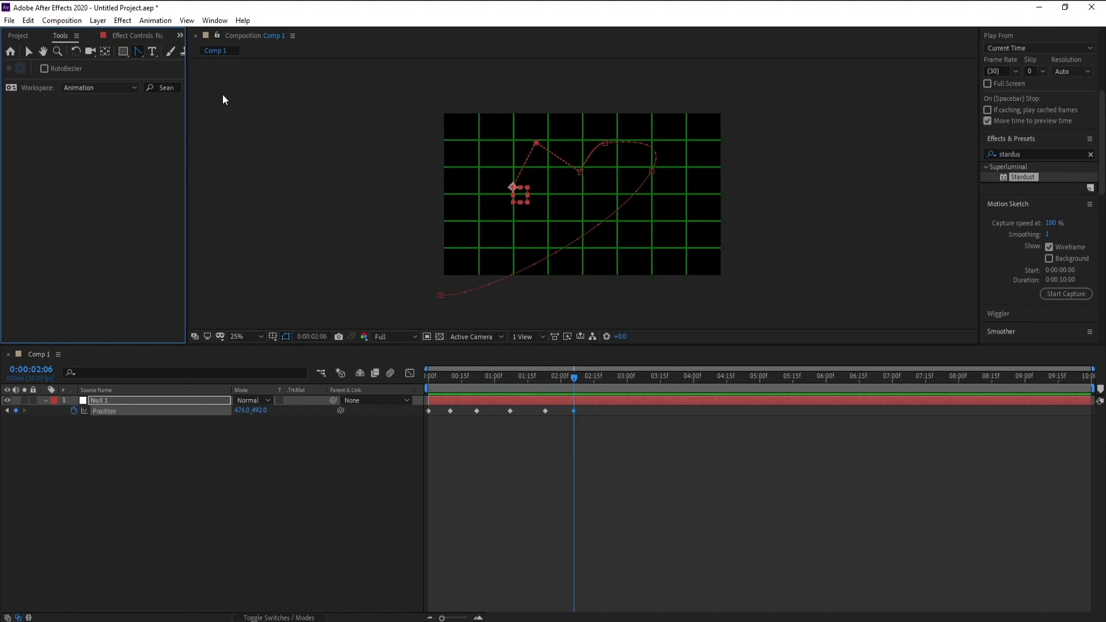
left_click(537, 144)
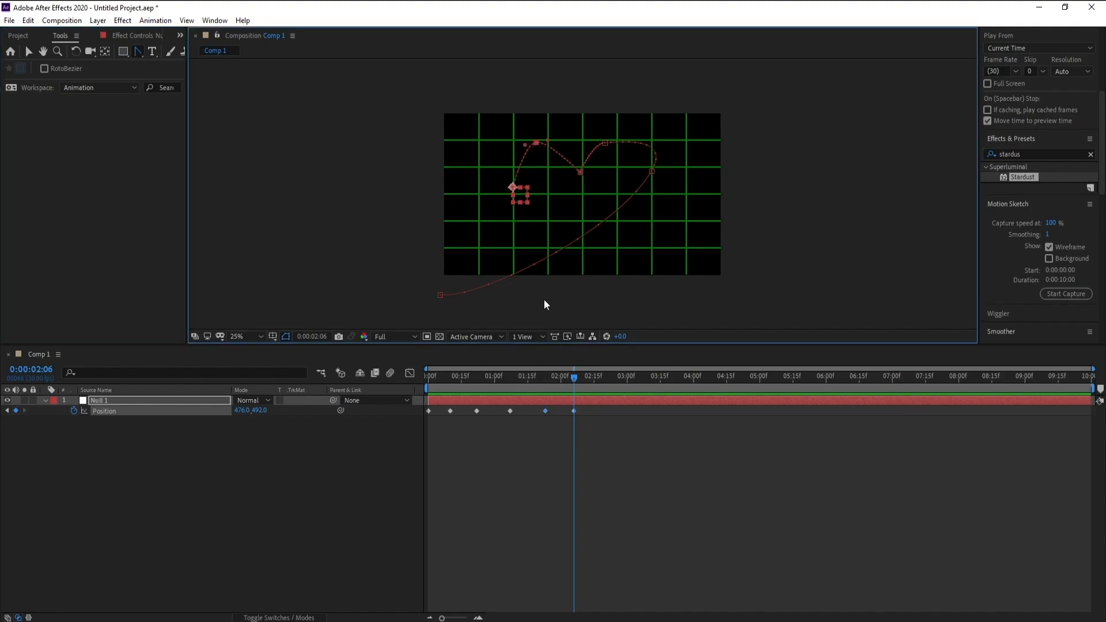
left_click_drag(585, 378, 611, 378)
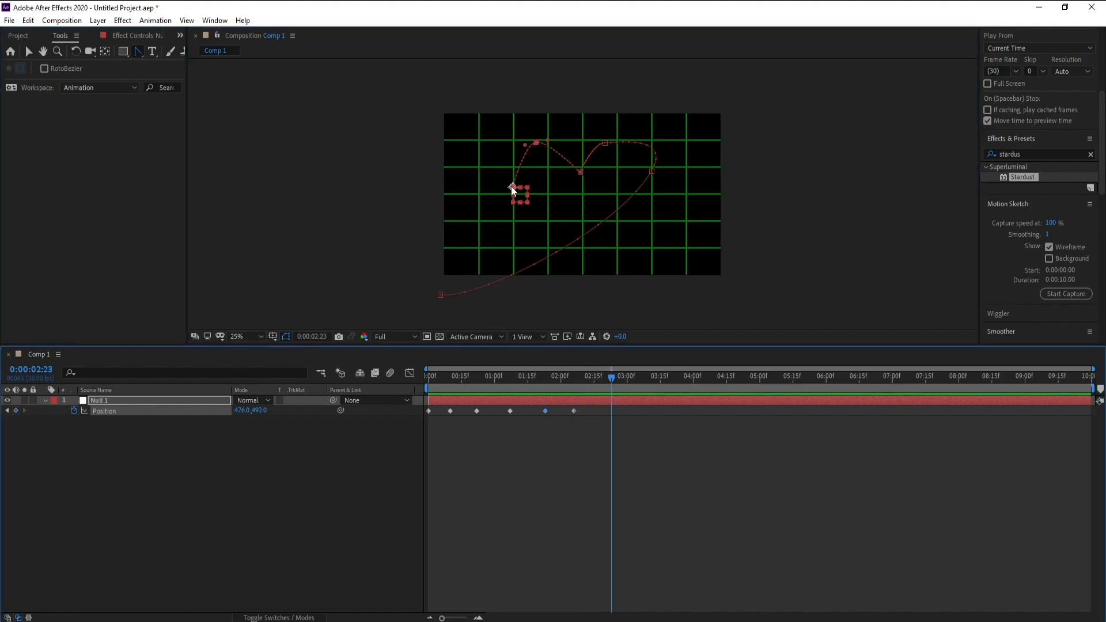
left_click_drag(513, 190, 660, 334)
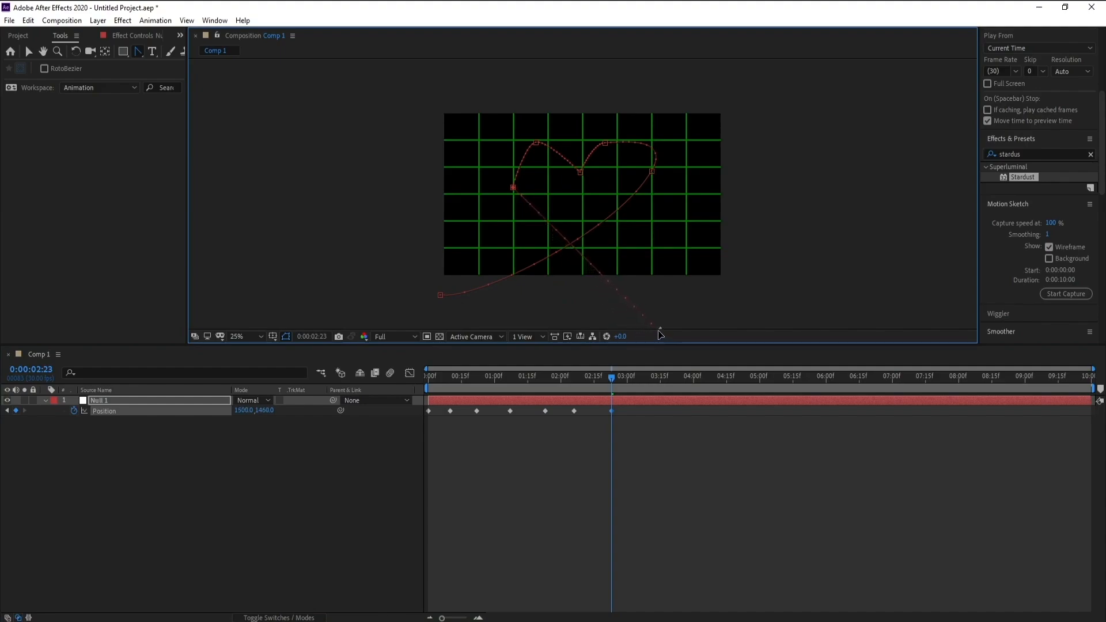
left_click(513, 187)
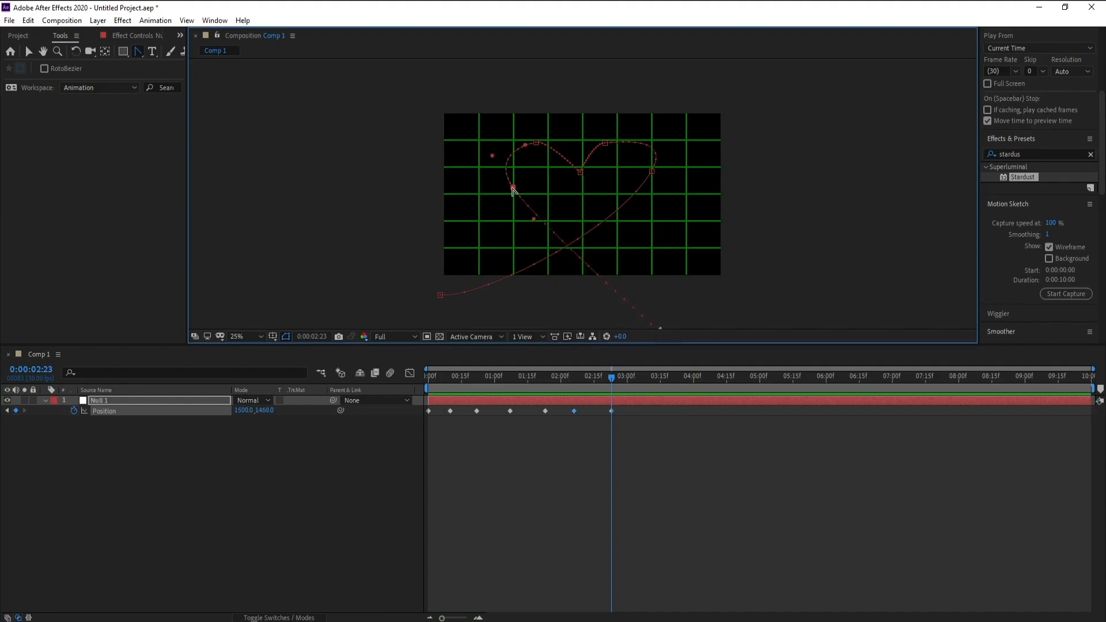
left_click(652, 172)
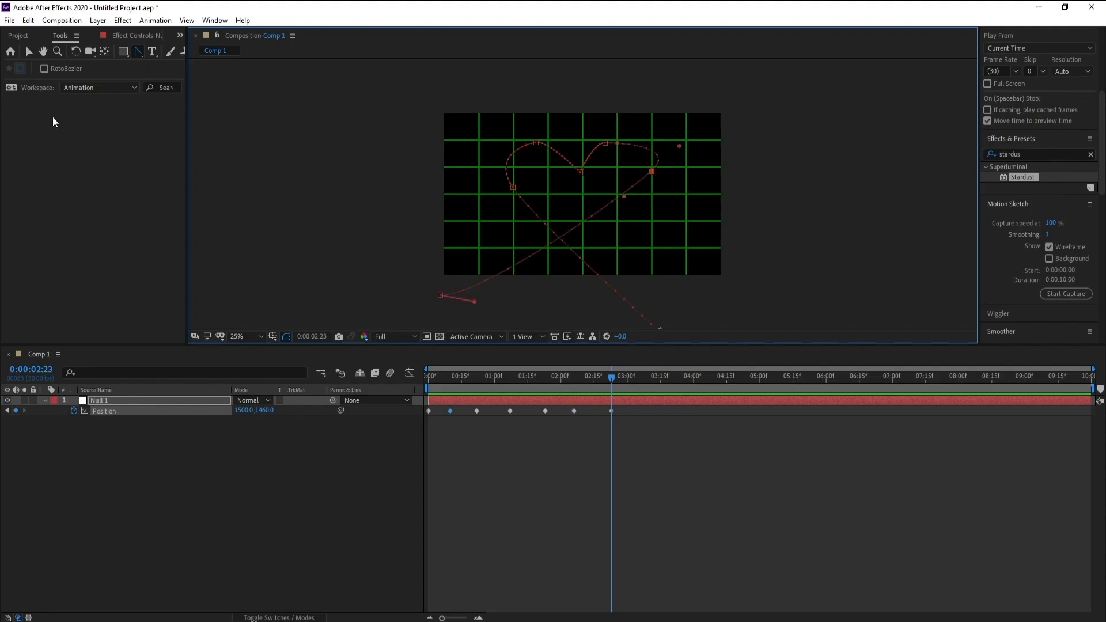
Step: Reshape the heart's right lobe by lowering its side point, shifting its top point outward and lengthening the top point's handles
left_click(28, 51)
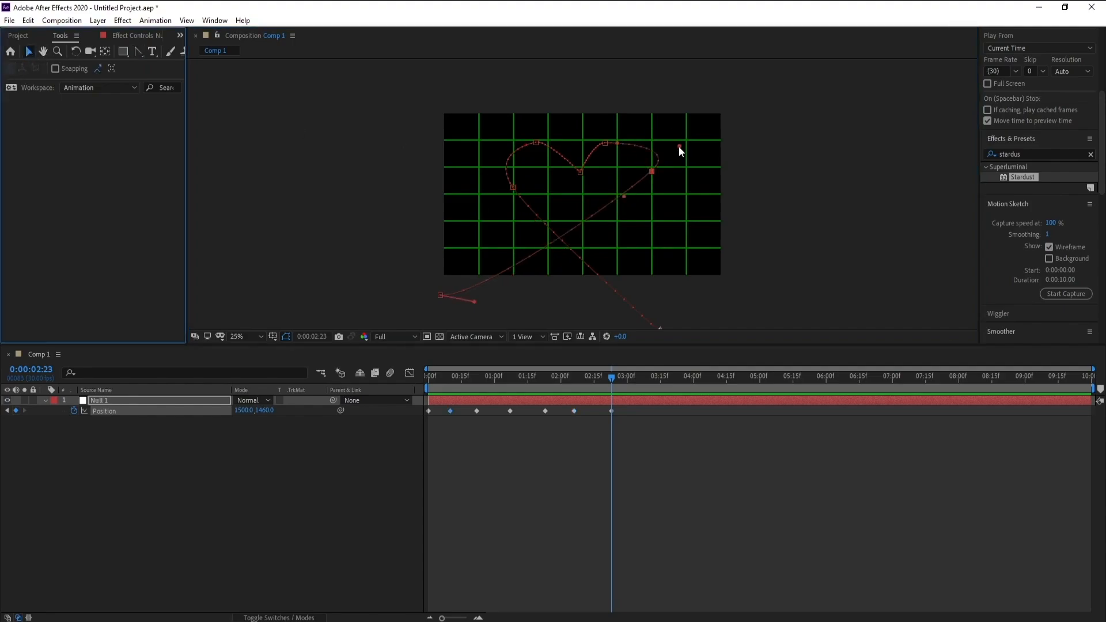
left_click_drag(679, 146, 644, 185)
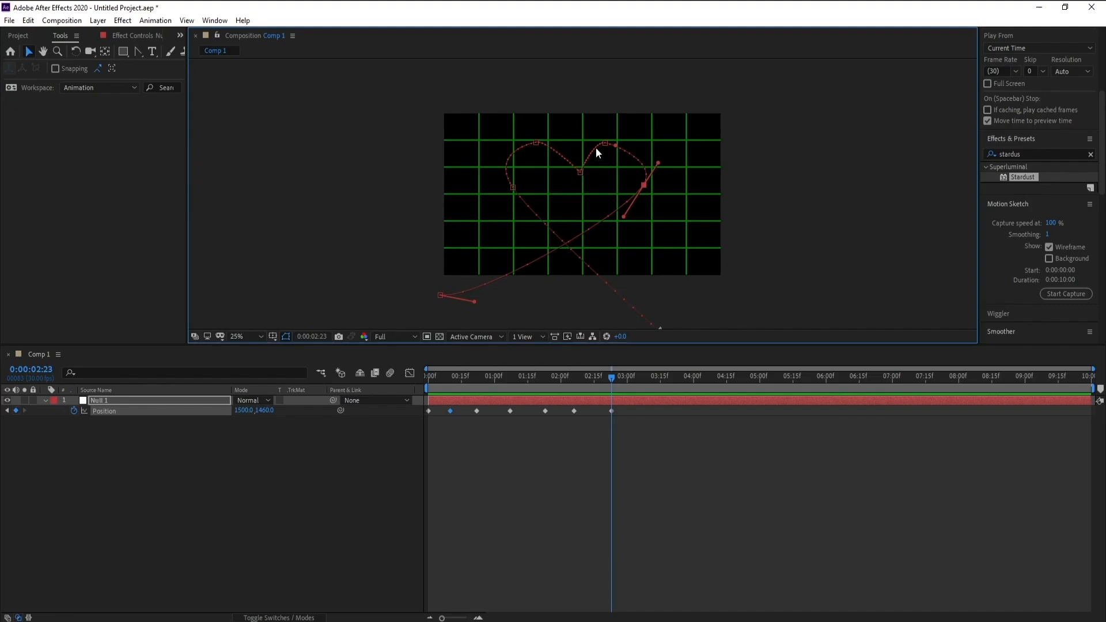
left_click_drag(605, 143, 618, 140)
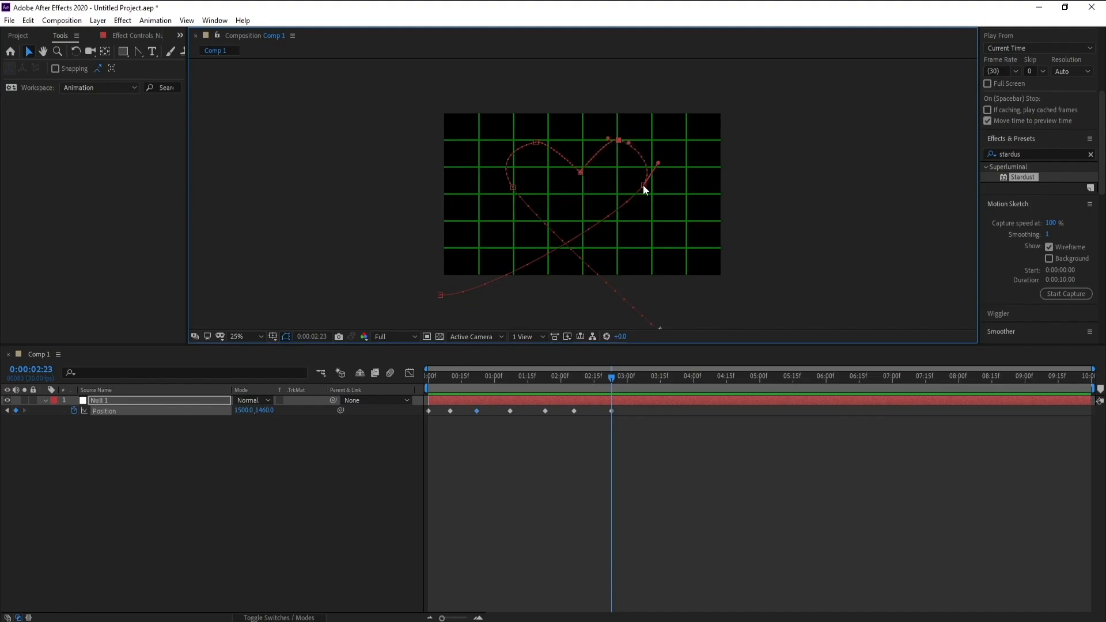
left_click_drag(644, 185, 642, 198)
left_click_drag(629, 144, 594, 139)
left_click(618, 141)
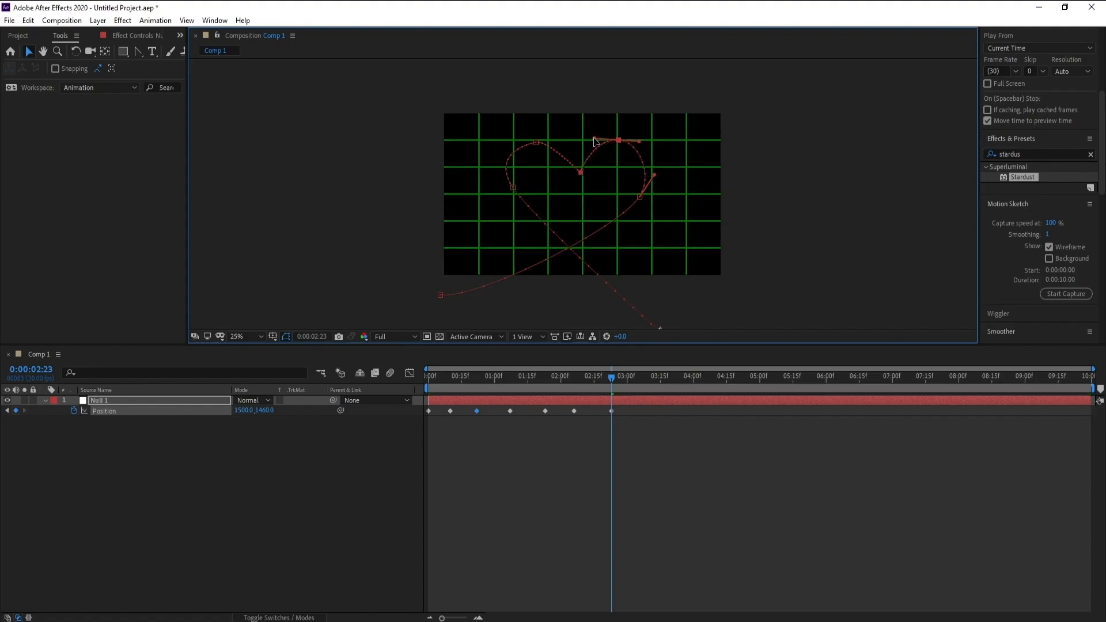
left_click(536, 143)
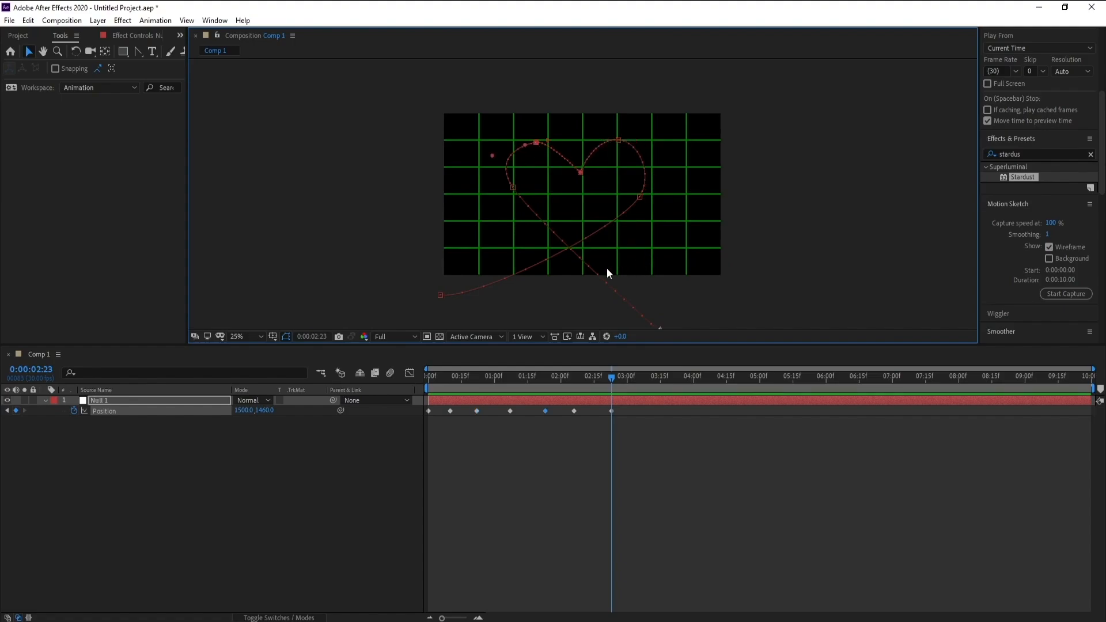
Step: Hide the proportional grid and select the motion path point on the heart's right side
left_click(285, 336)
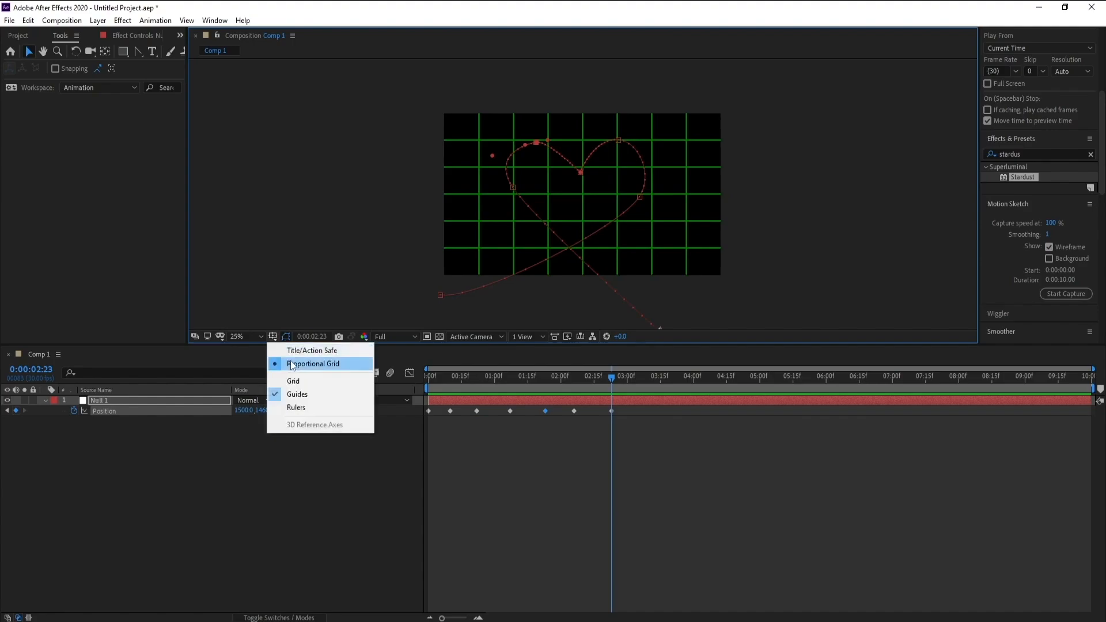
left_click(314, 365)
left_click(640, 197)
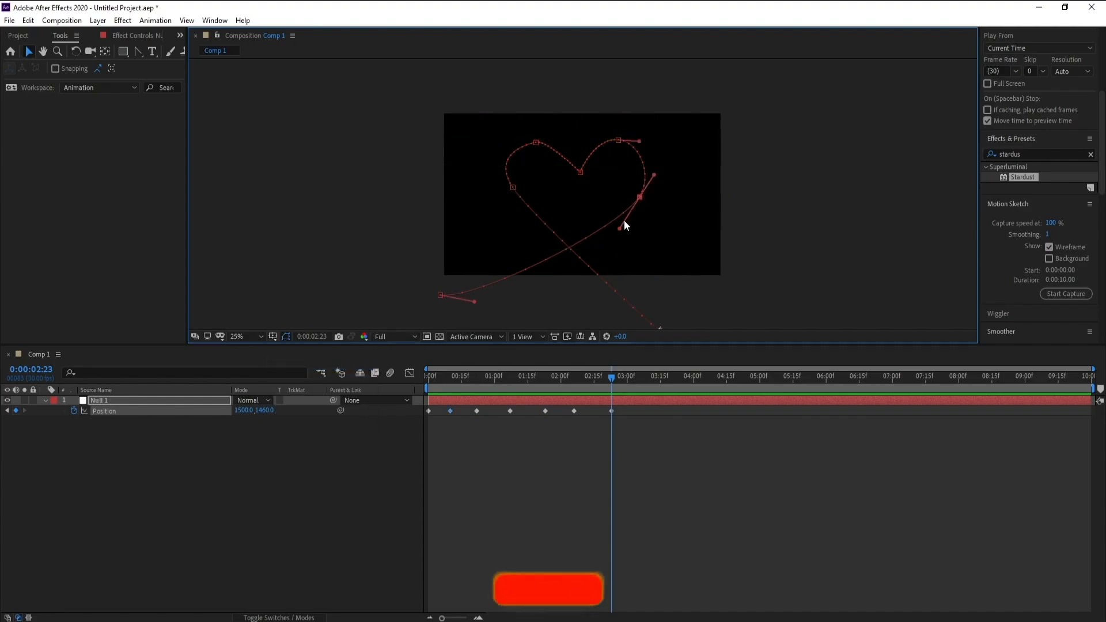
Step: Lengthen the lower handle of the heart's right-side path point downward, and select the heart's left-side point
left_click_drag(624, 221, 619, 235)
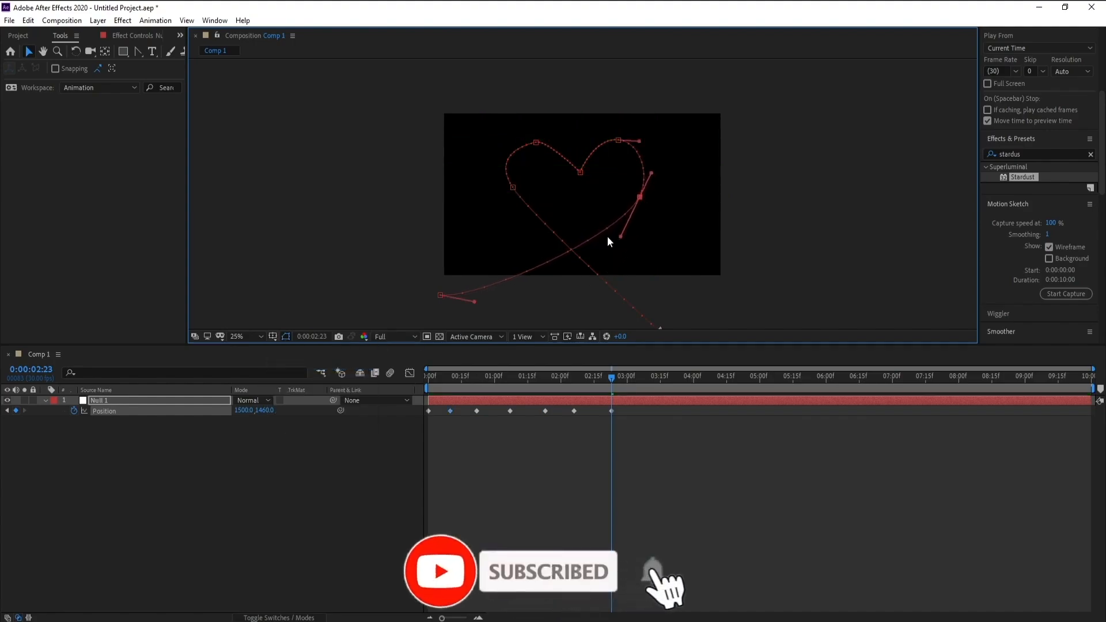
left_click(512, 185)
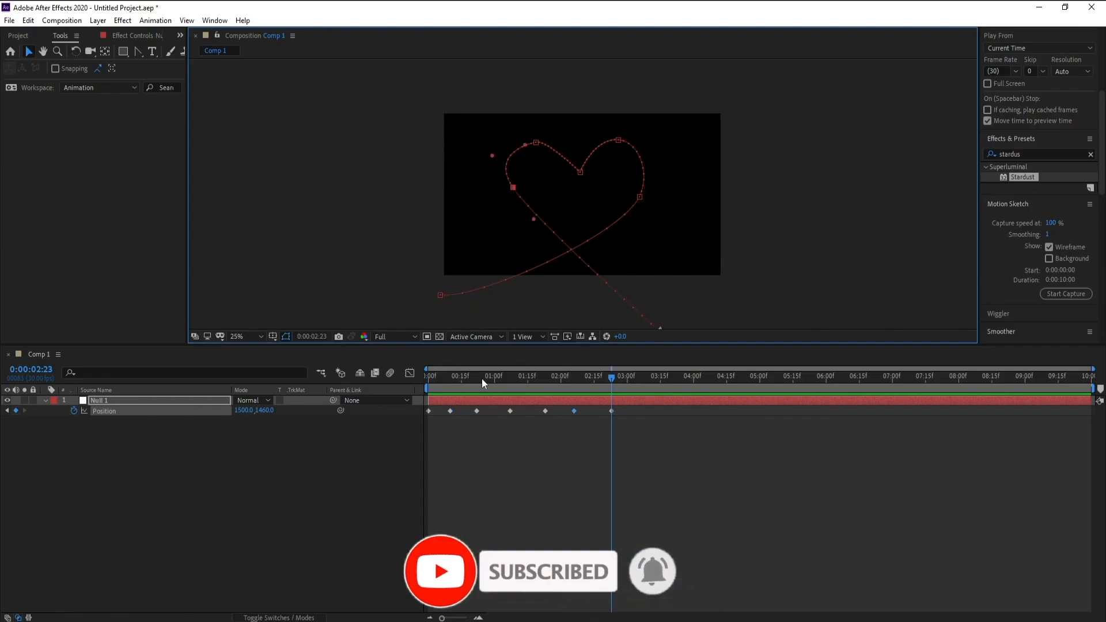
Step: Create a black solid layer named Stardust at 1920 x 1080 px and place it below the Null 1 layer
left_click(98, 20)
mouse_move(109, 36)
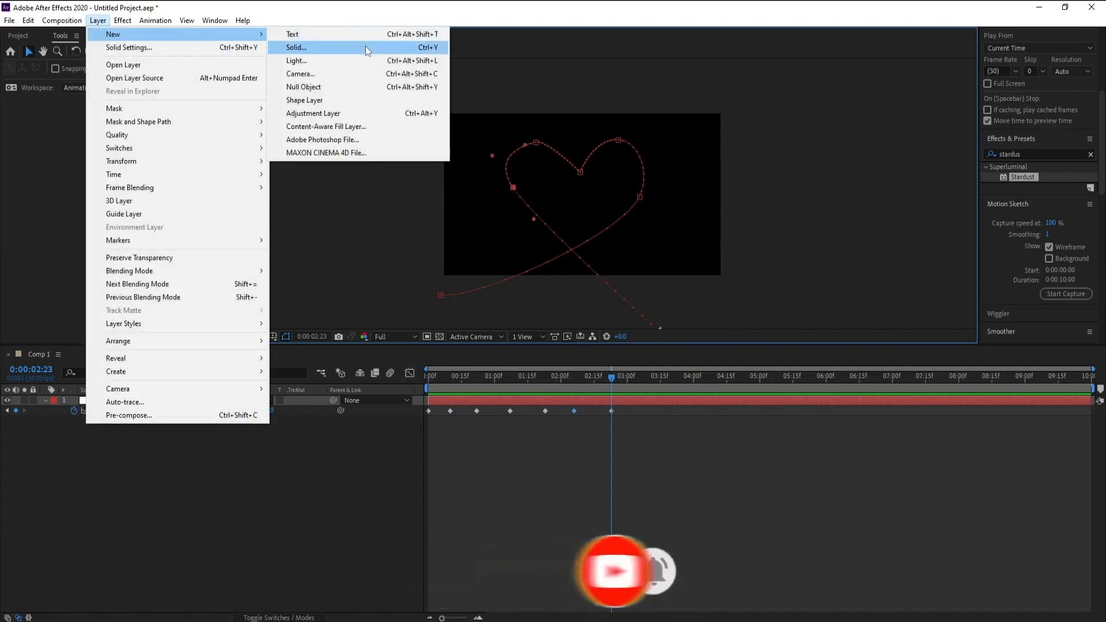
left_click(365, 45)
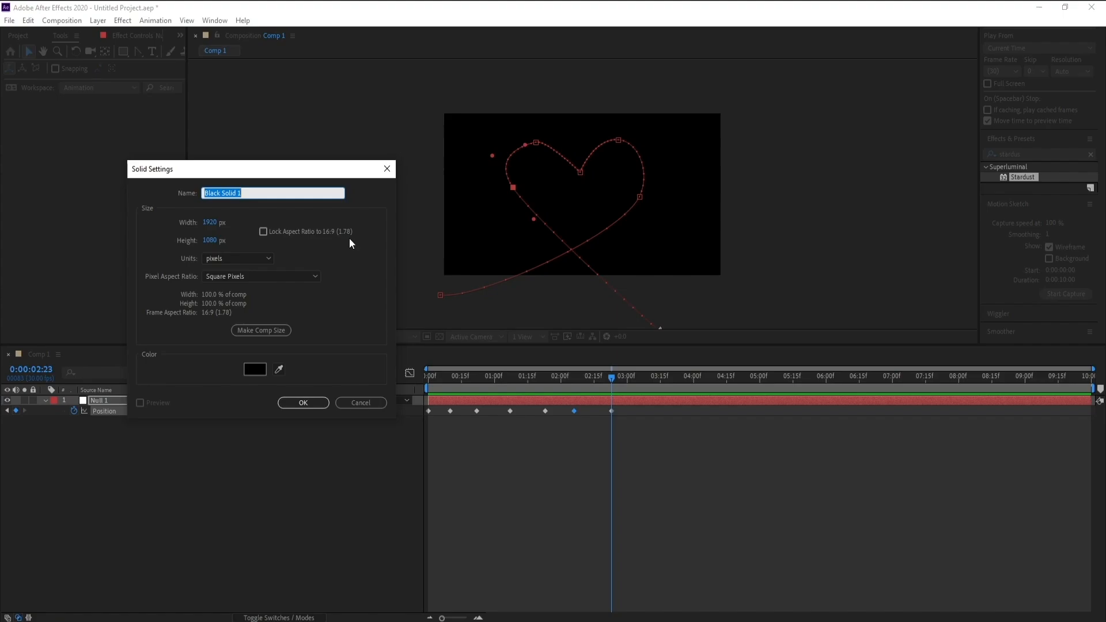
type("Stardust")
key("Return")
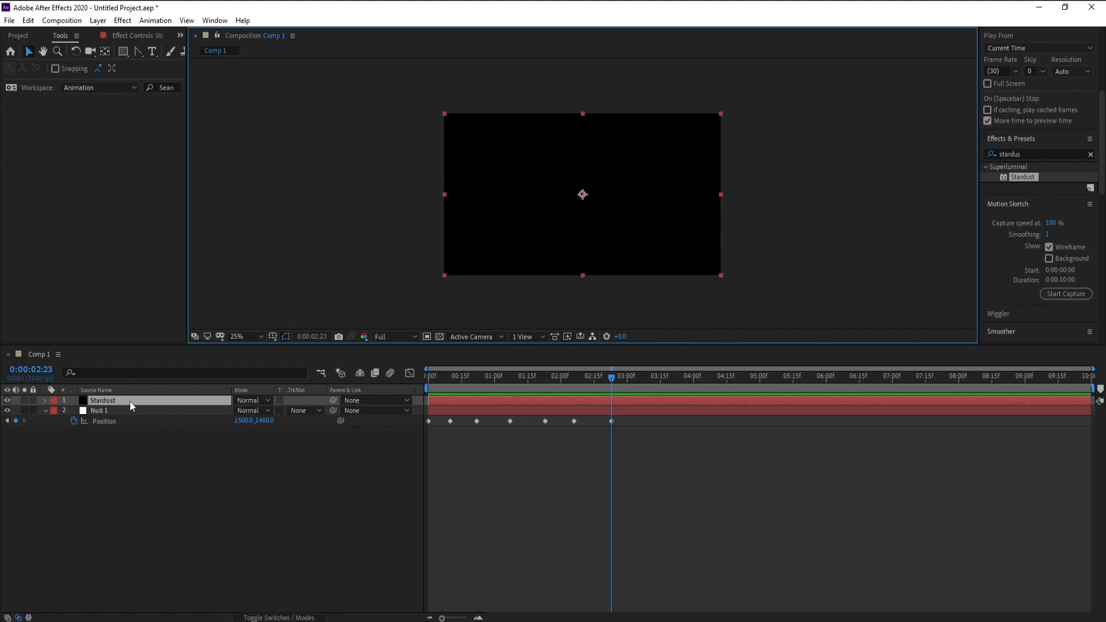
left_click_drag(129, 405, 133, 450)
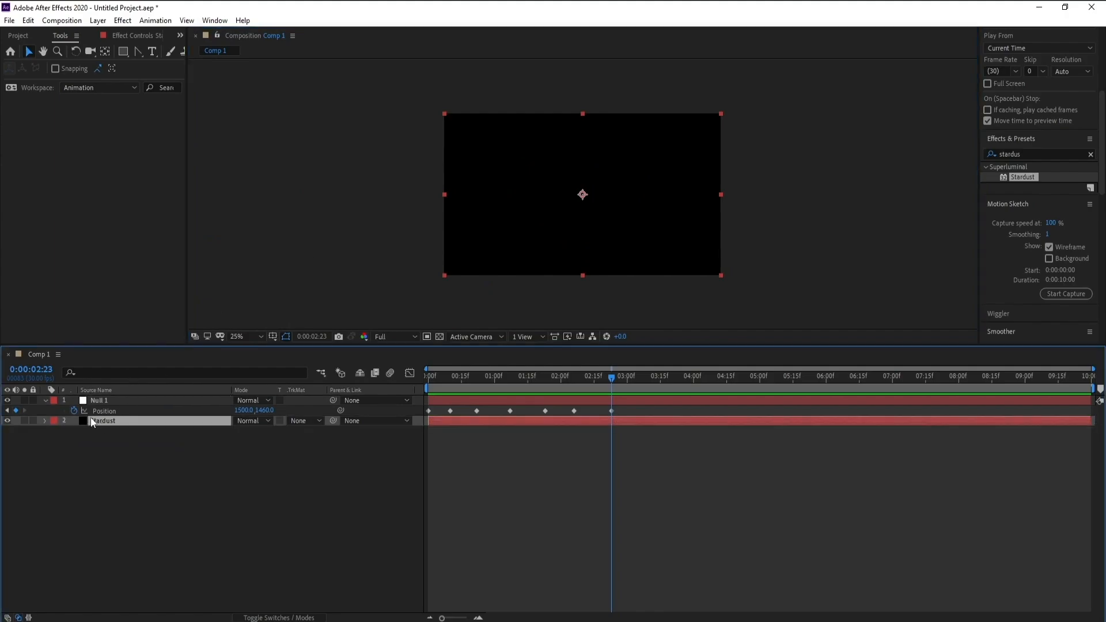
Step: Search the effects for "stard" and apply the Superluminal Stardust effect to the Stardust layer
left_click(1039, 155)
type("st")
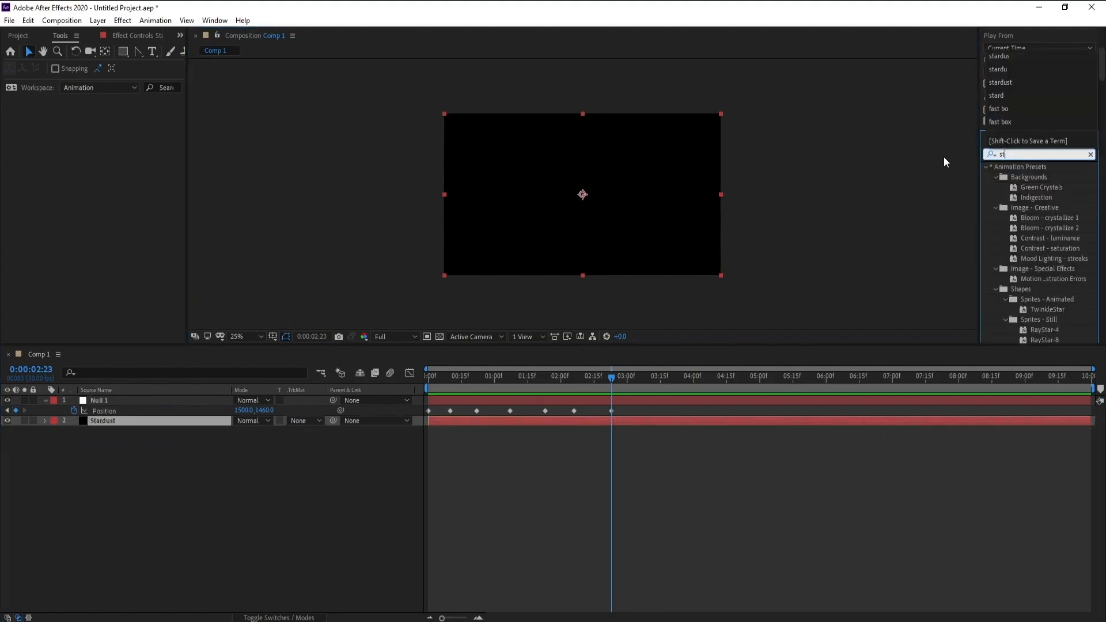
type("ar")
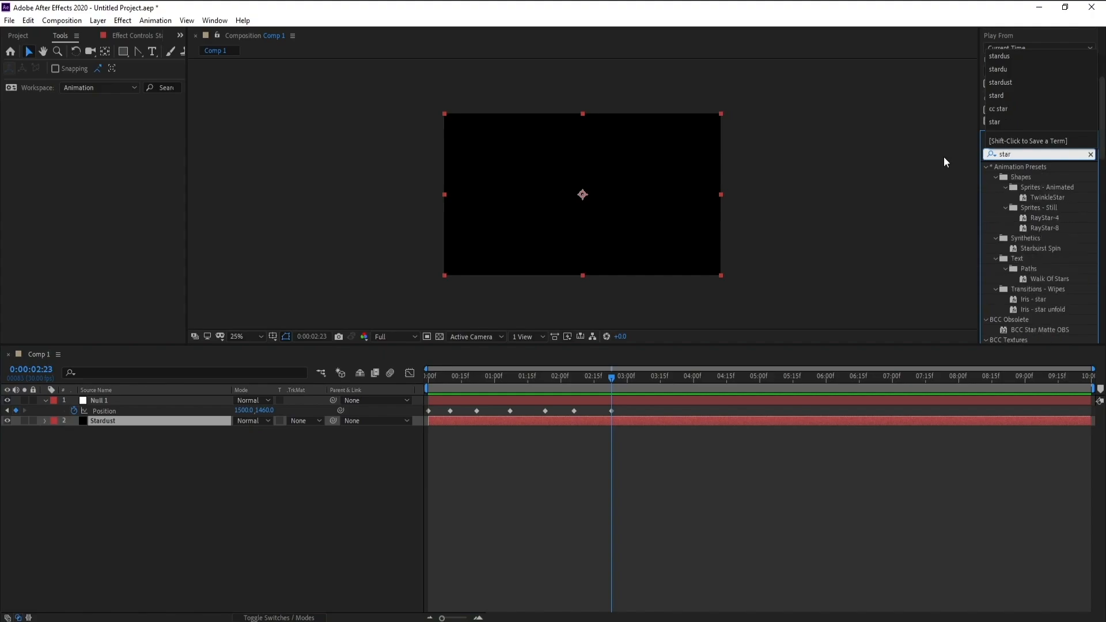
type("d")
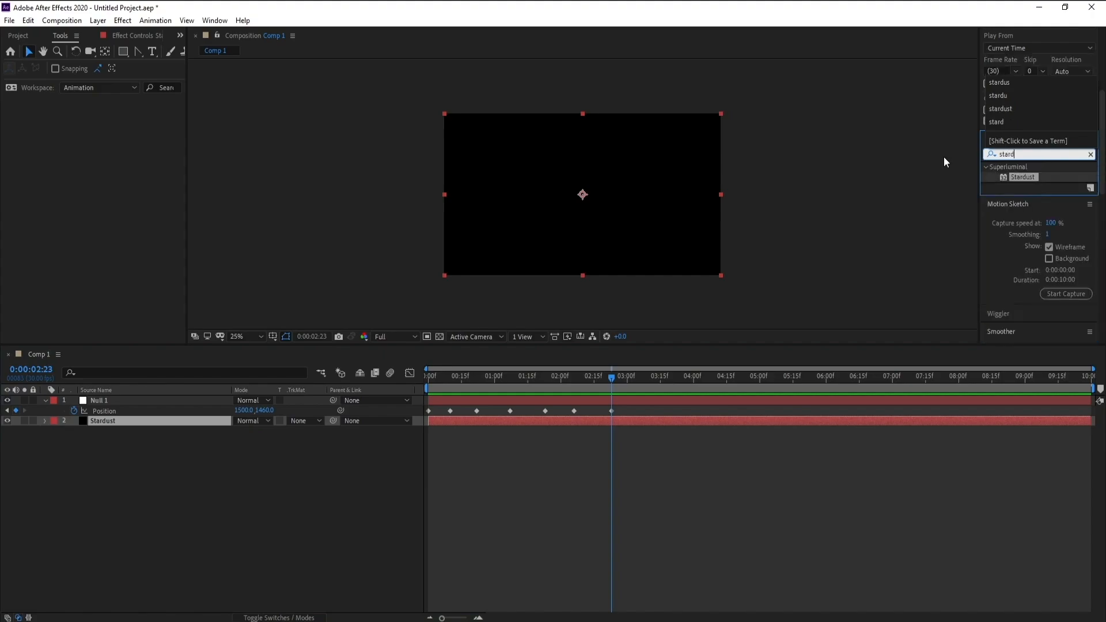
left_click_drag(1033, 178, 586, 425)
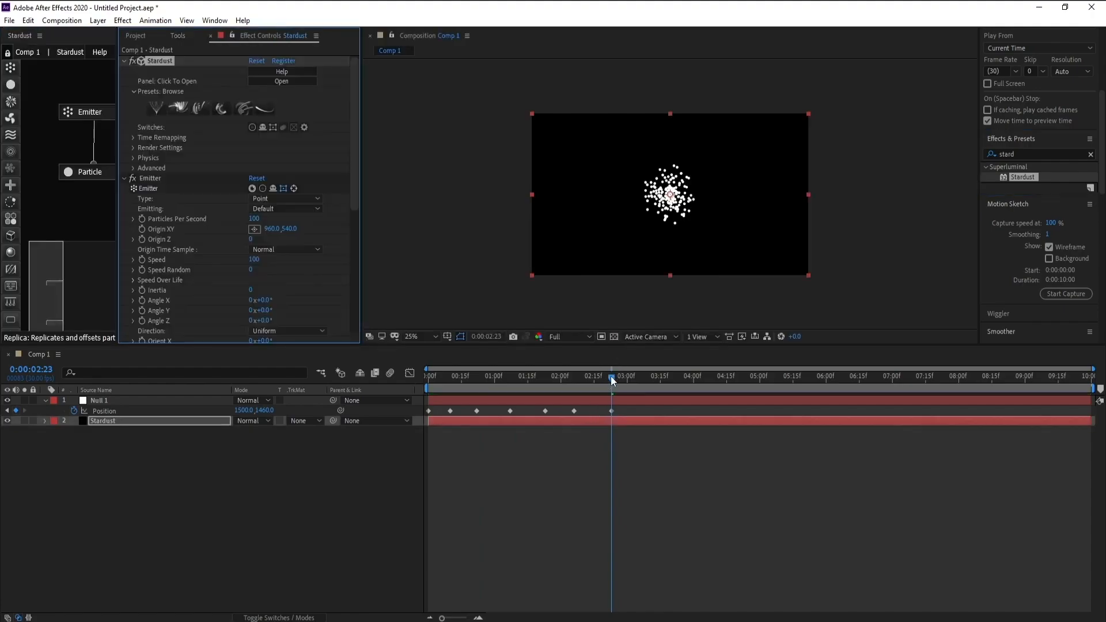
Step: At the first frame, link the Stardust Emitter's Origin XY to the Position of Null 1 with a pick-whipped expression
left_click_drag(603, 382, 407, 385)
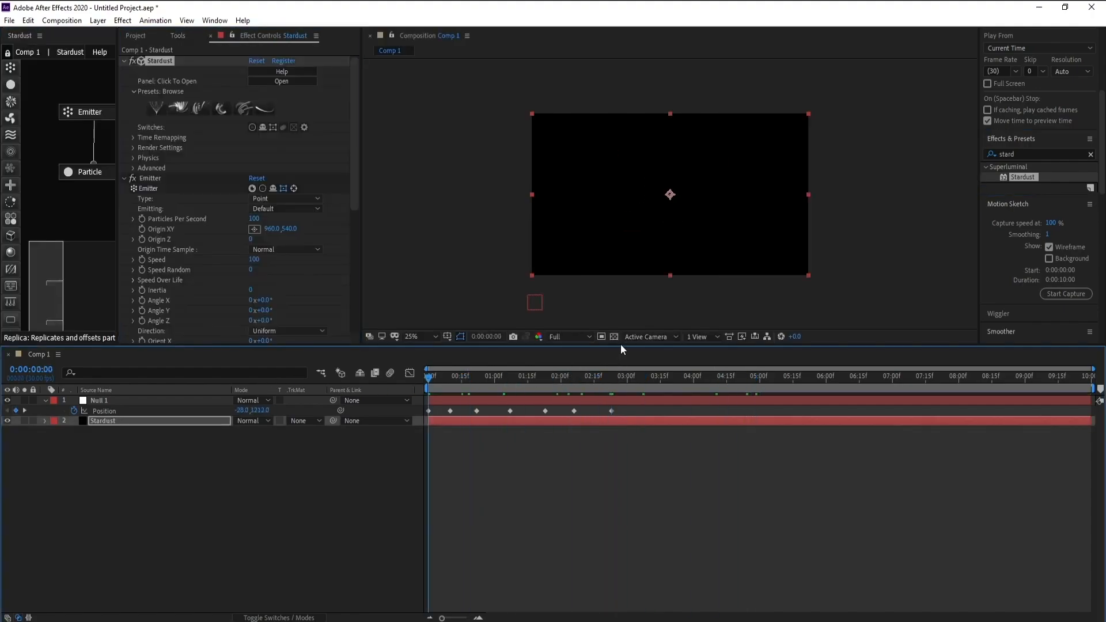
left_click(88, 423)
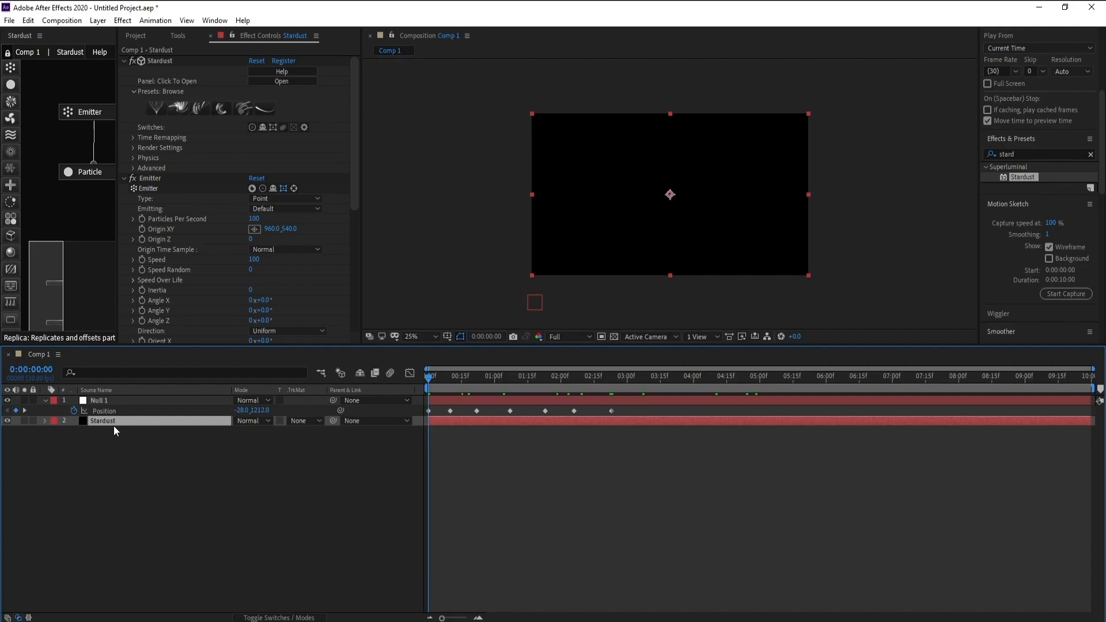
left_click(44, 421)
left_click(51, 432)
left_click(64, 453)
scroll(64, 454, "down", 2)
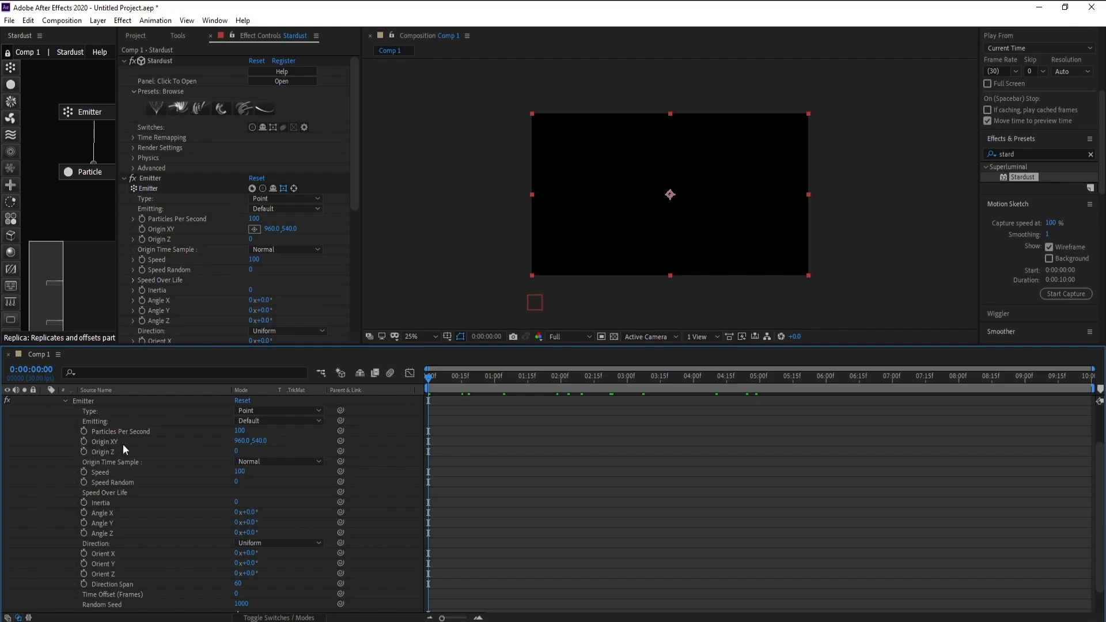
left_click(85, 441, "alt")
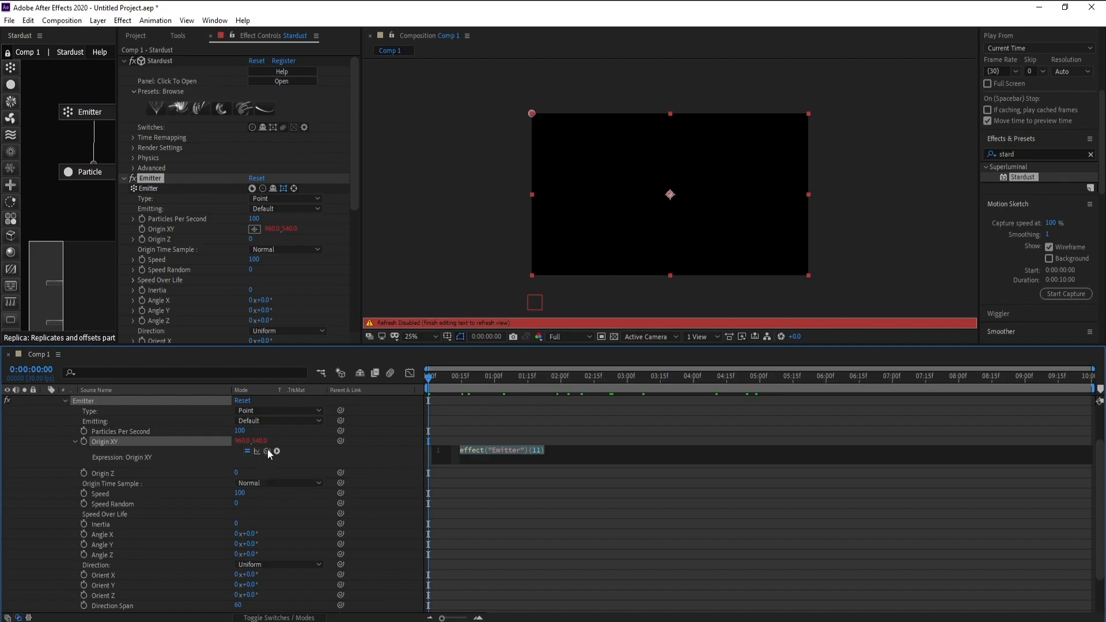
left_click_drag(267, 451, 108, 411)
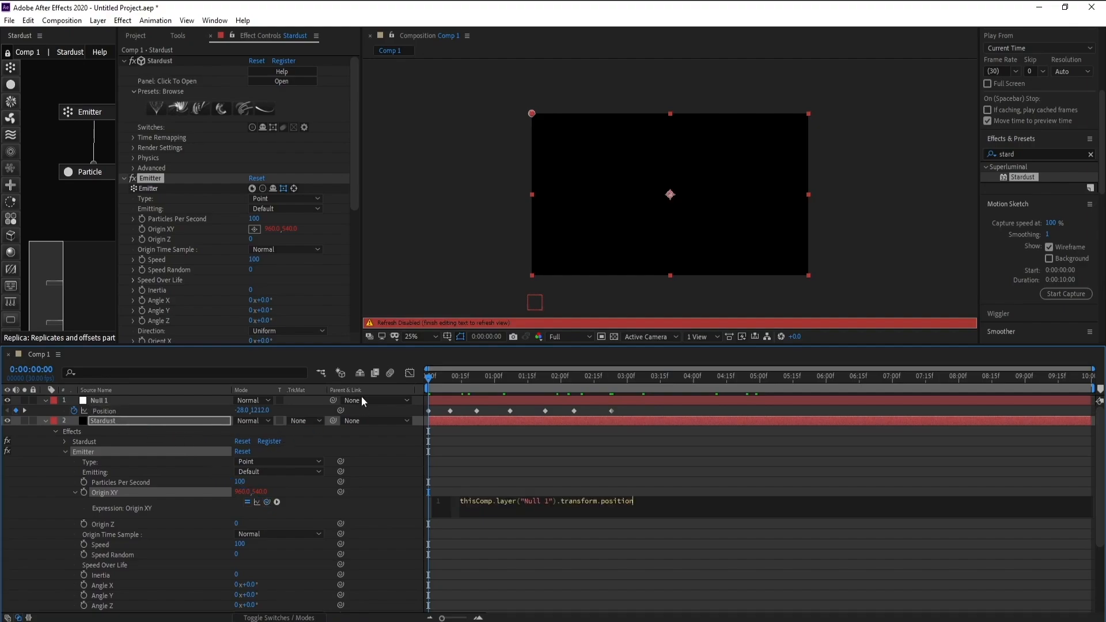
left_click(355, 208)
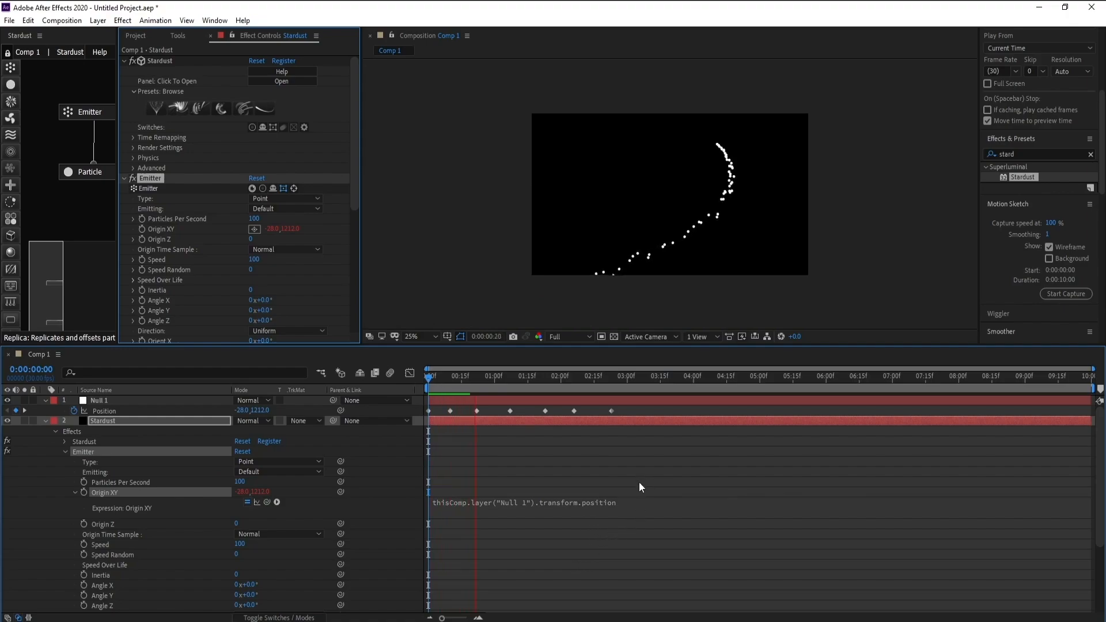
Step: Preview the particle trail from the first frame and stop playback at 0:00:02:10
left_click_drag(510, 381, 428, 381)
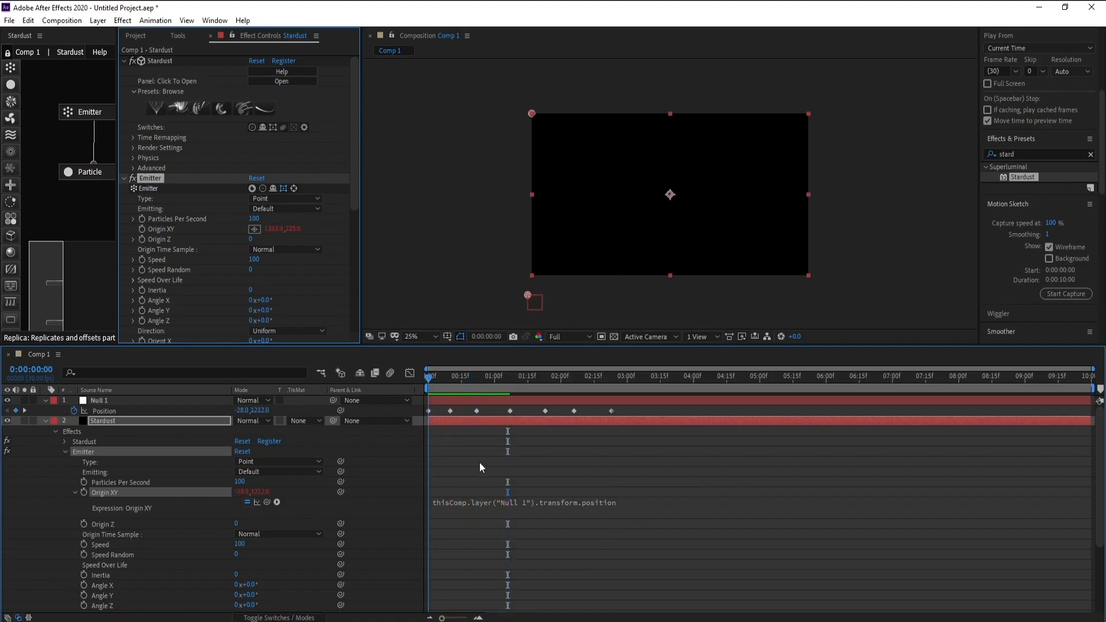
key("space")
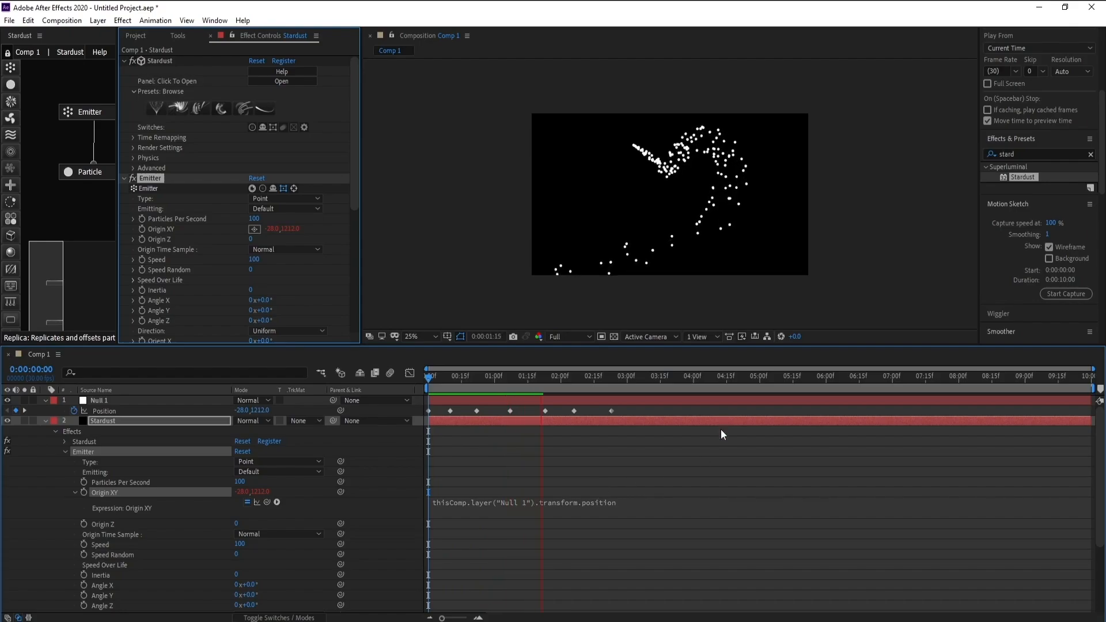
key("space")
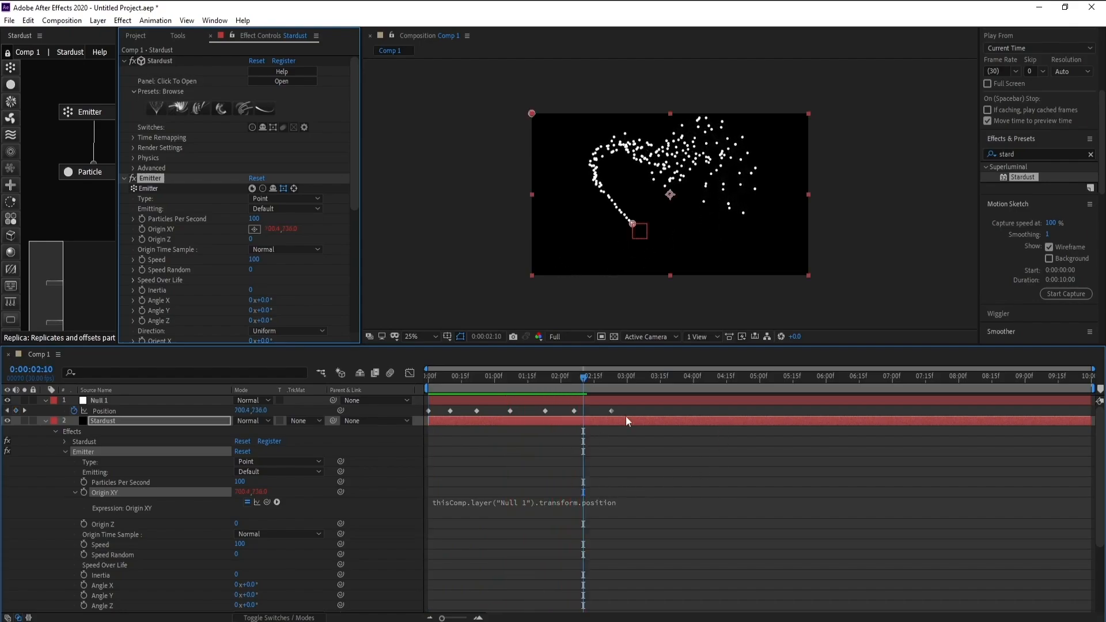
Step: Set the Stardust Emitter's Particles Per Second to 10000 and its Speed to 30
key("period")
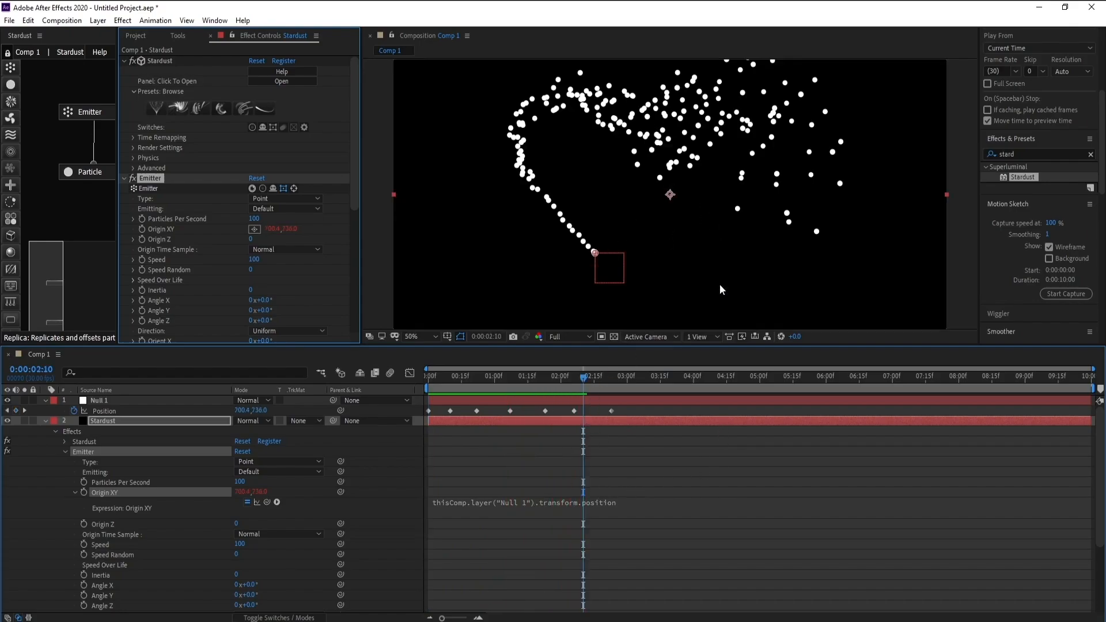
left_click(92, 113)
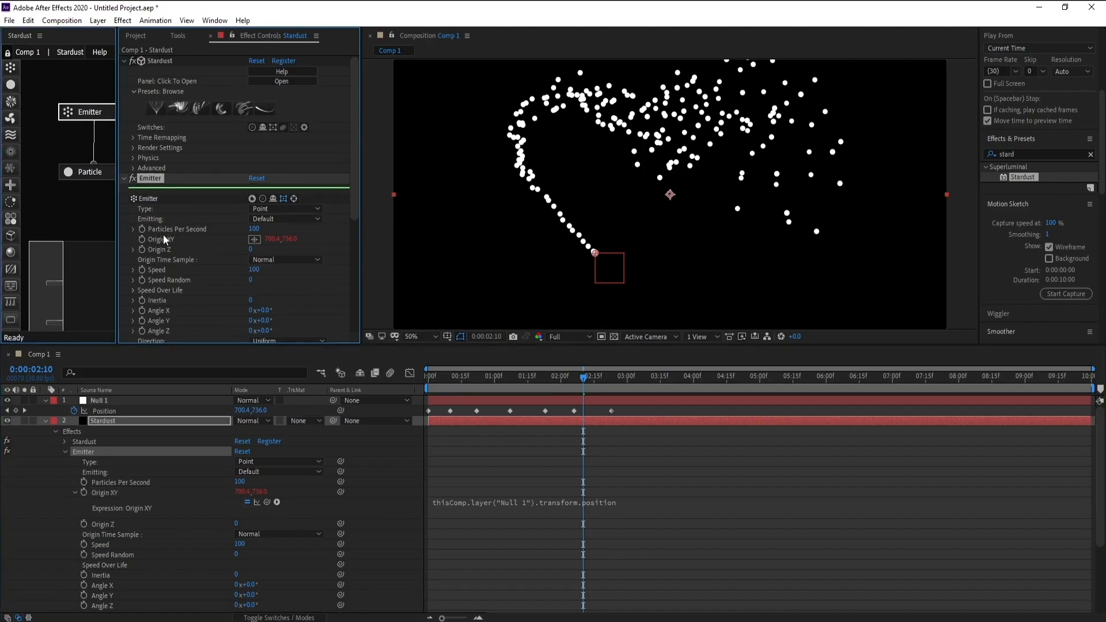
left_click(253, 229)
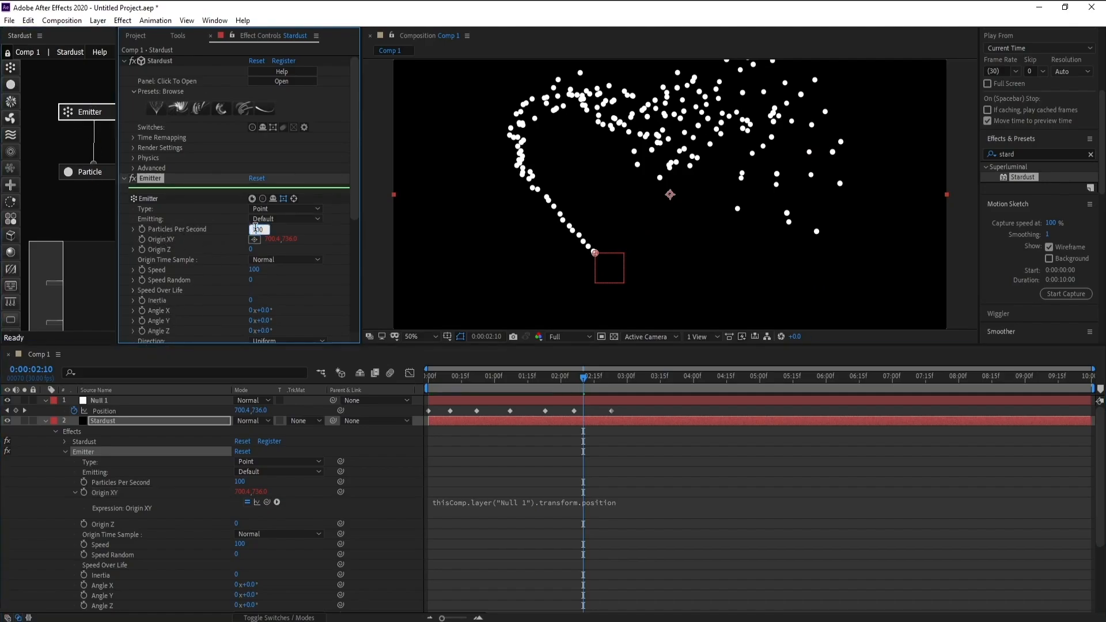
type("10000")
key("Return")
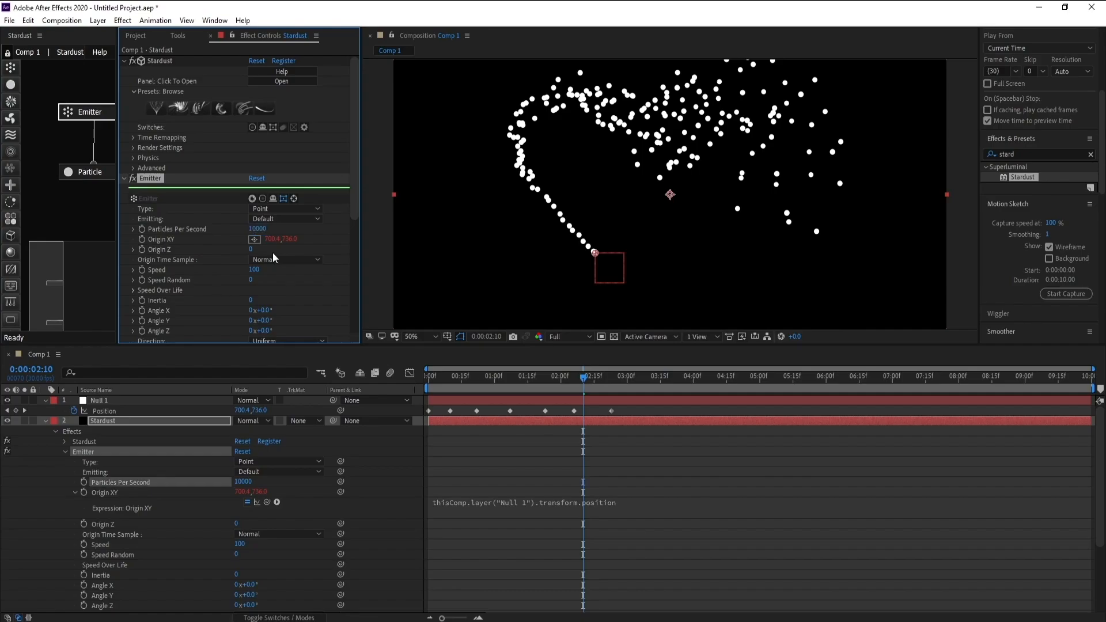
left_click(256, 270)
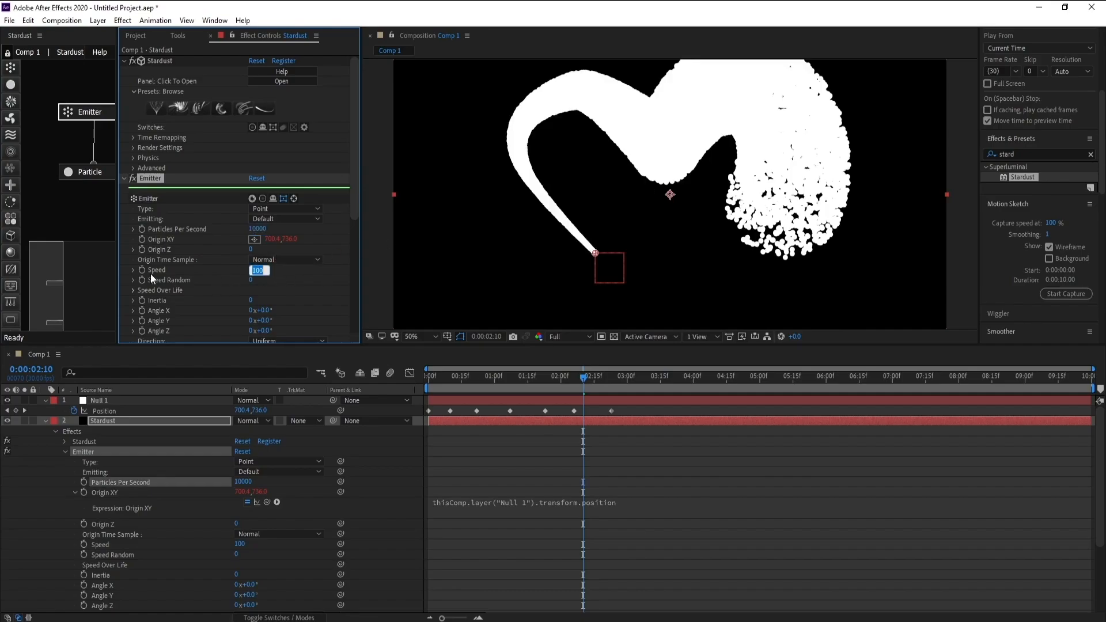
type("30")
key("Return")
Step: Set the Stardust Particle's Life to 6 seconds and its Size to 2 pixels
left_click(88, 172)
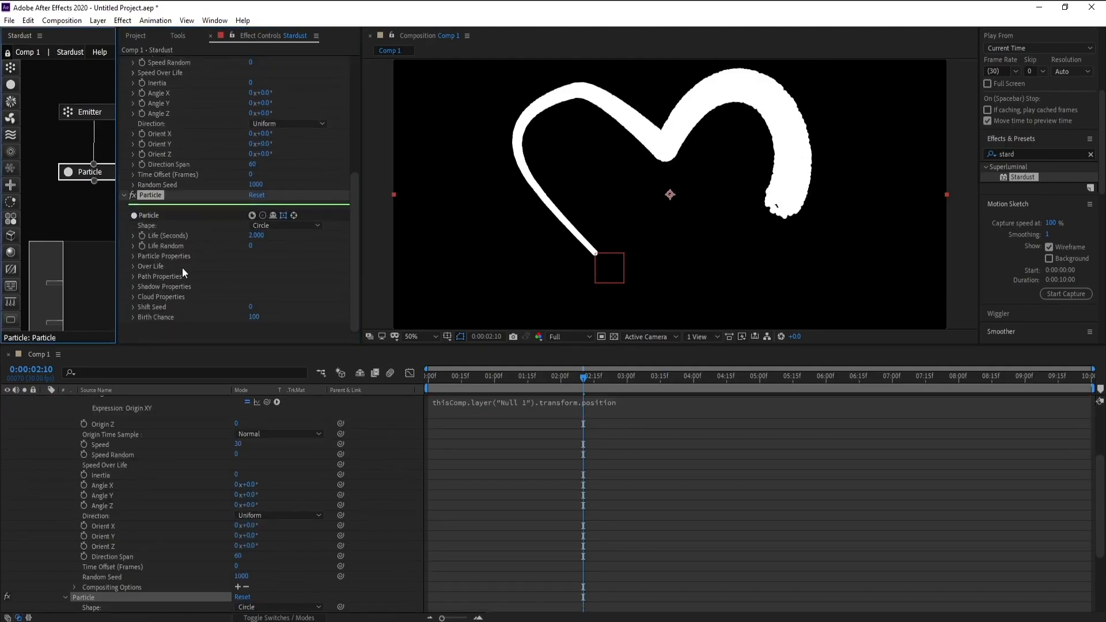
left_click(257, 237)
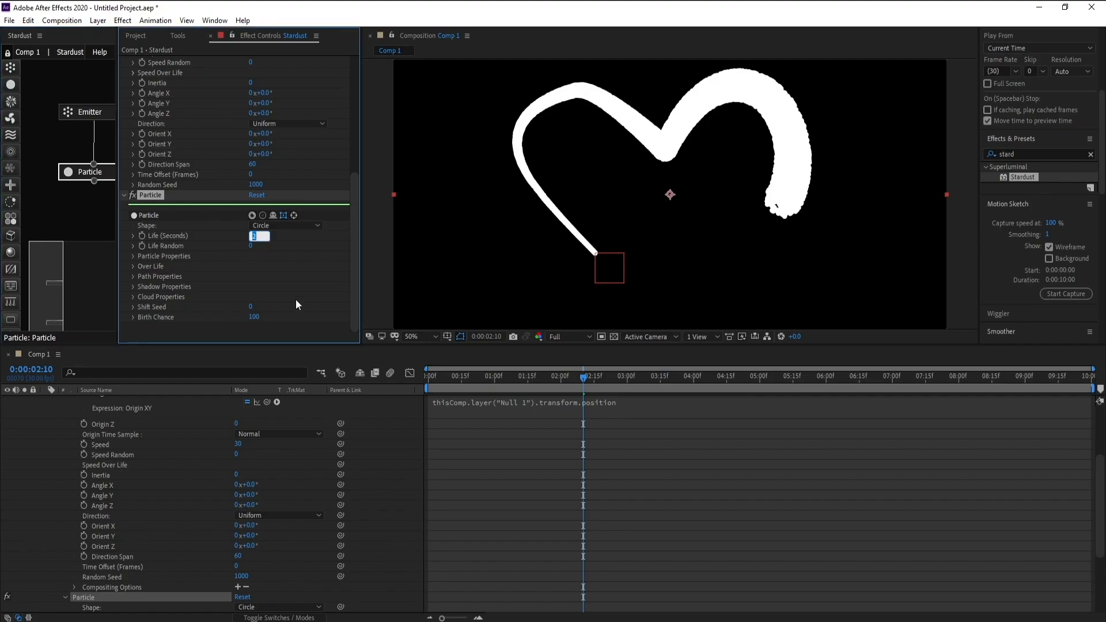
type("6")
key("Return")
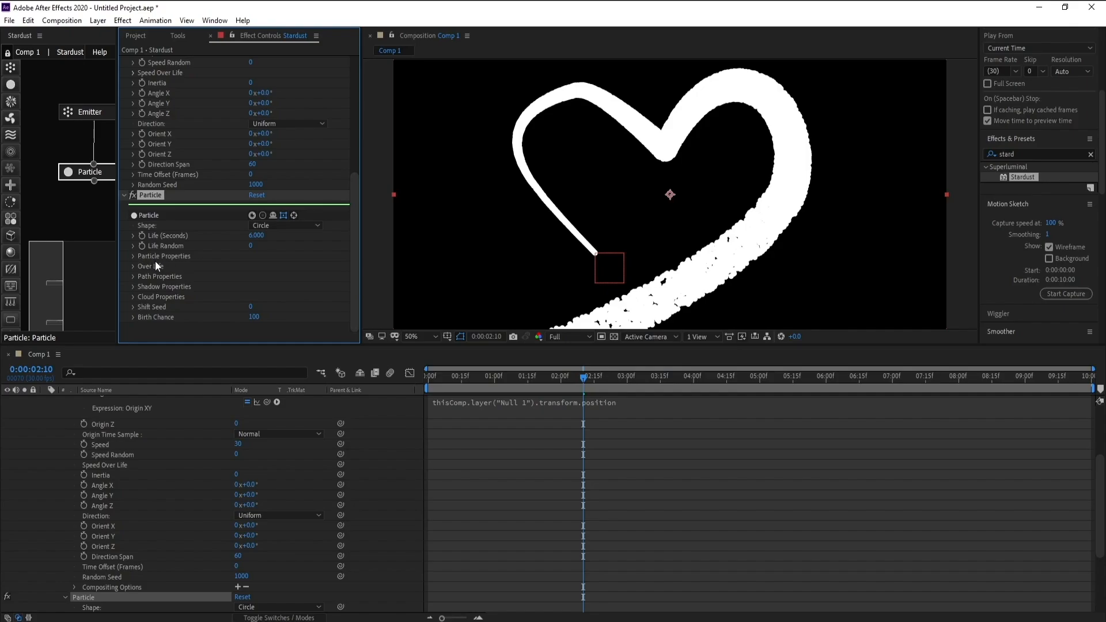
left_click(133, 256)
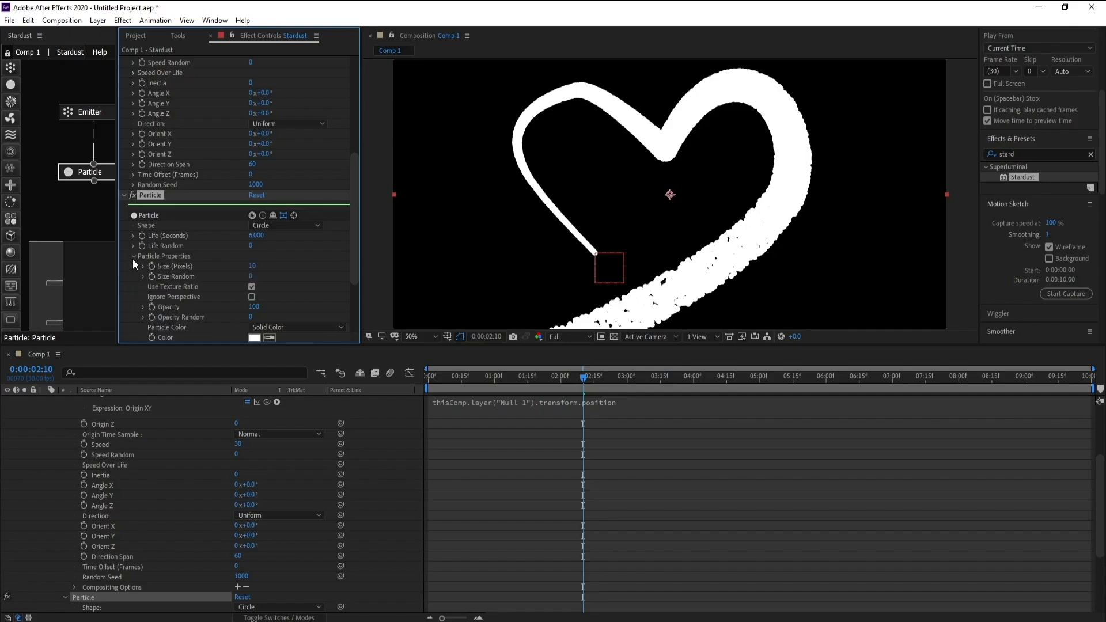
scroll(186, 212, "down", 2)
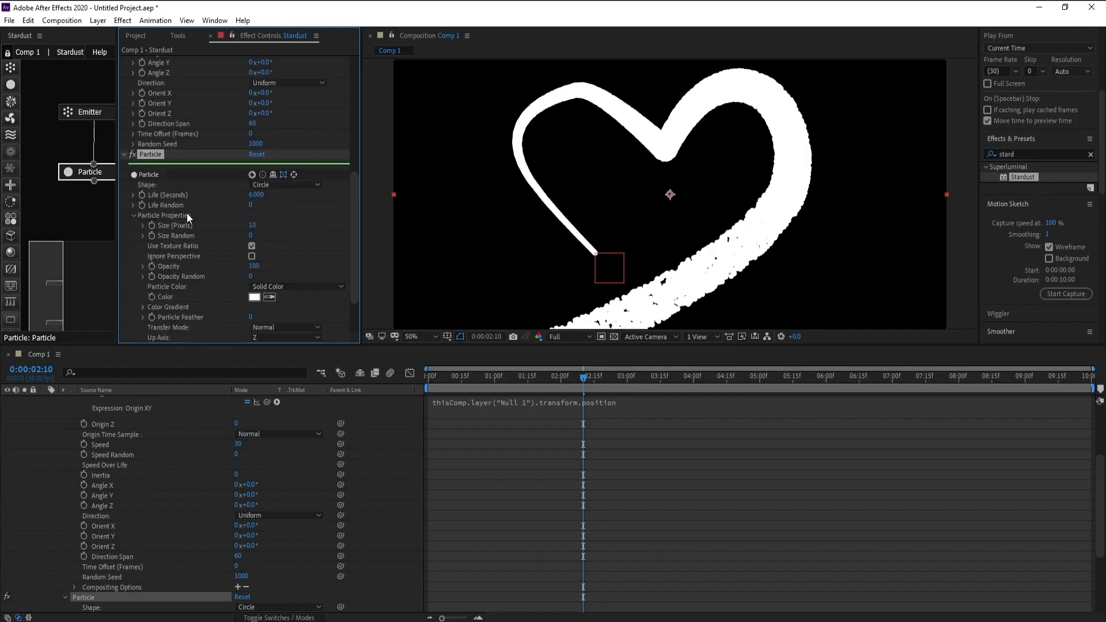
left_click(253, 225)
type("2")
key("Return")
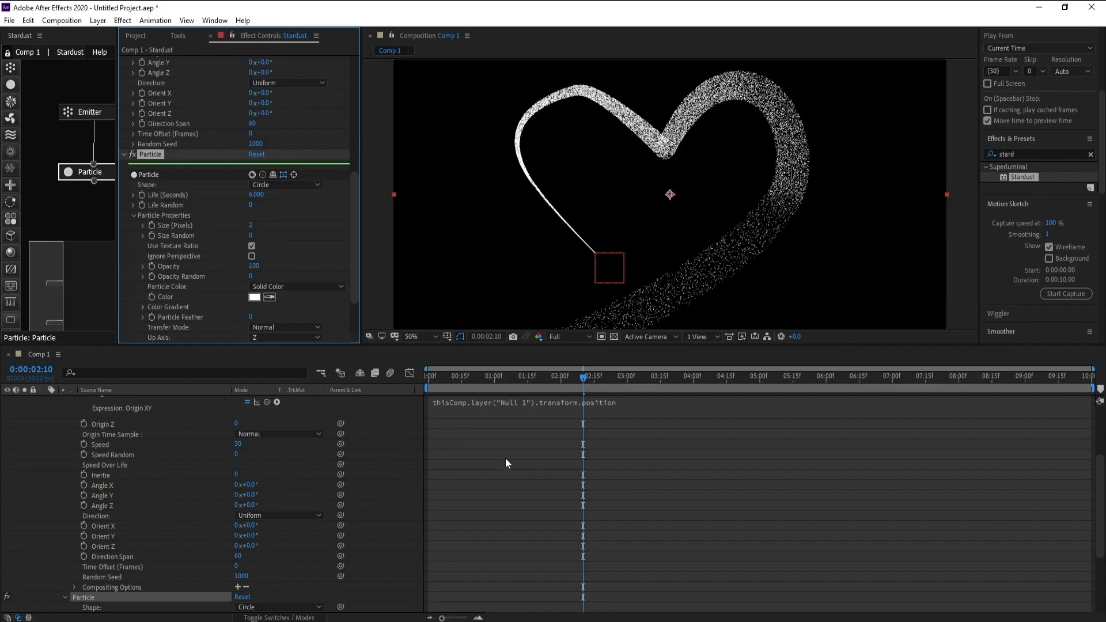
Step: Preview the finer particle trail from 0:00:00:07 and stop playback at 0:00:02:14
left_click_drag(581, 383, 445, 382)
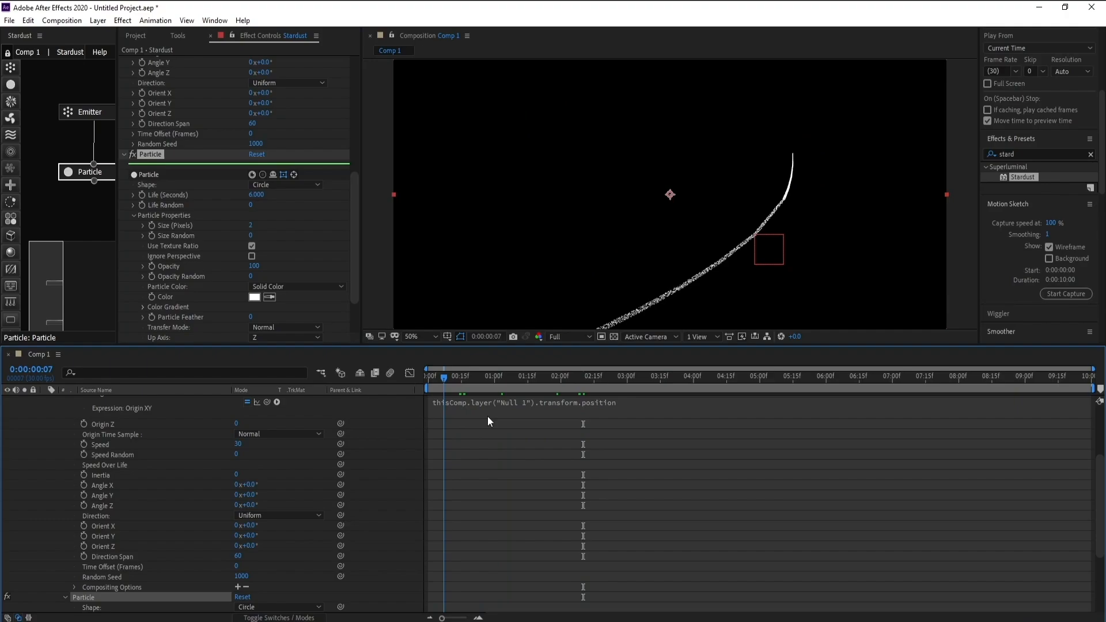
key("space")
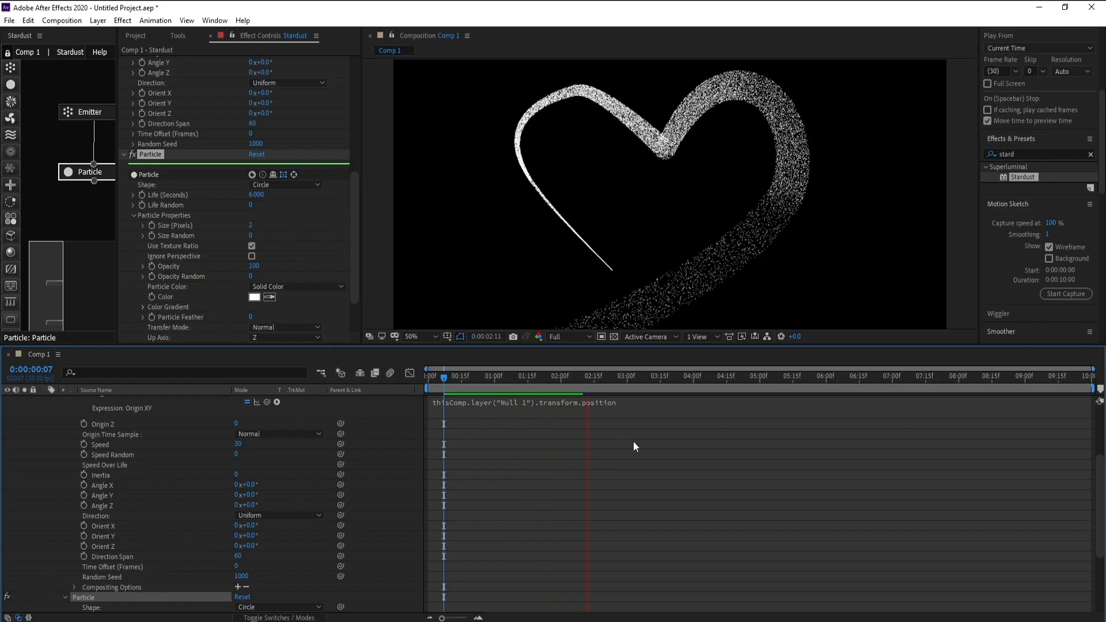
key("space")
Step: Select the null and extend the inner handle of the heart's upper-left path point upward toward the heart's center
scroll(532, 474, "up", 5)
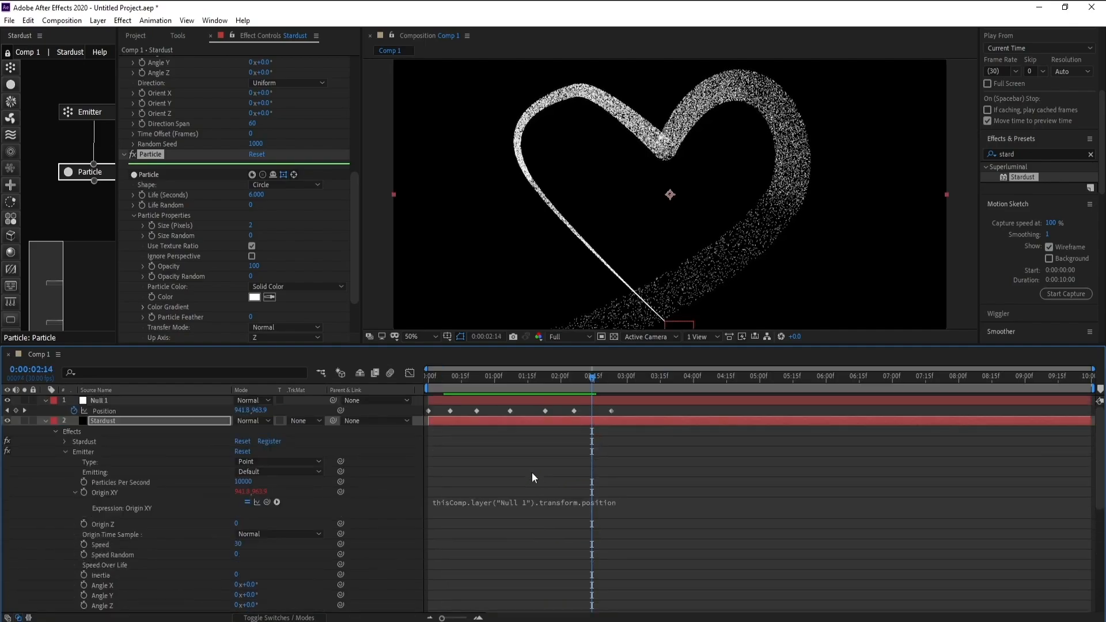
left_click(546, 410)
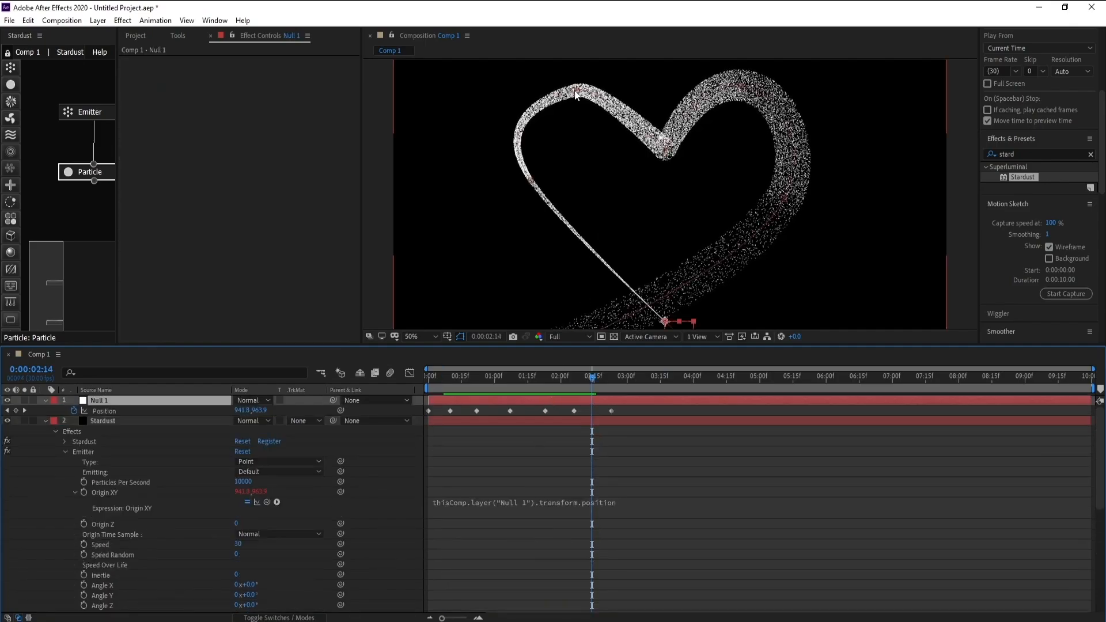
left_click_drag(600, 86, 615, 77)
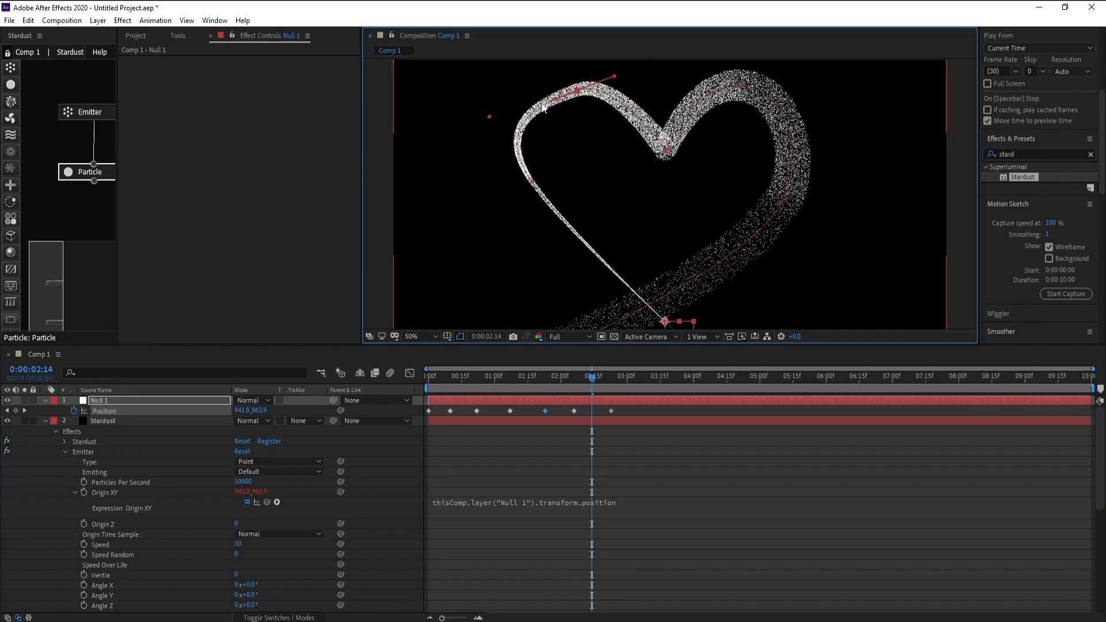
Step: Nudge the null's upper-left heart path point slightly, preview the trail from 0:00:01:19, and park the current time at 0:00:02:22
left_click_drag(574, 89, 572, 88)
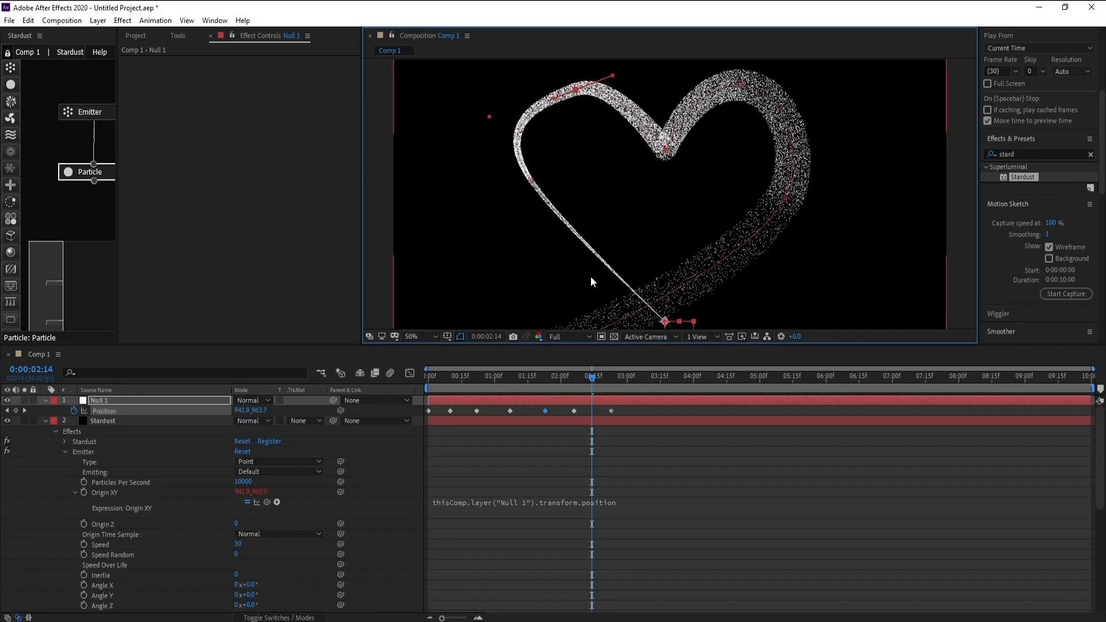
left_click(537, 381)
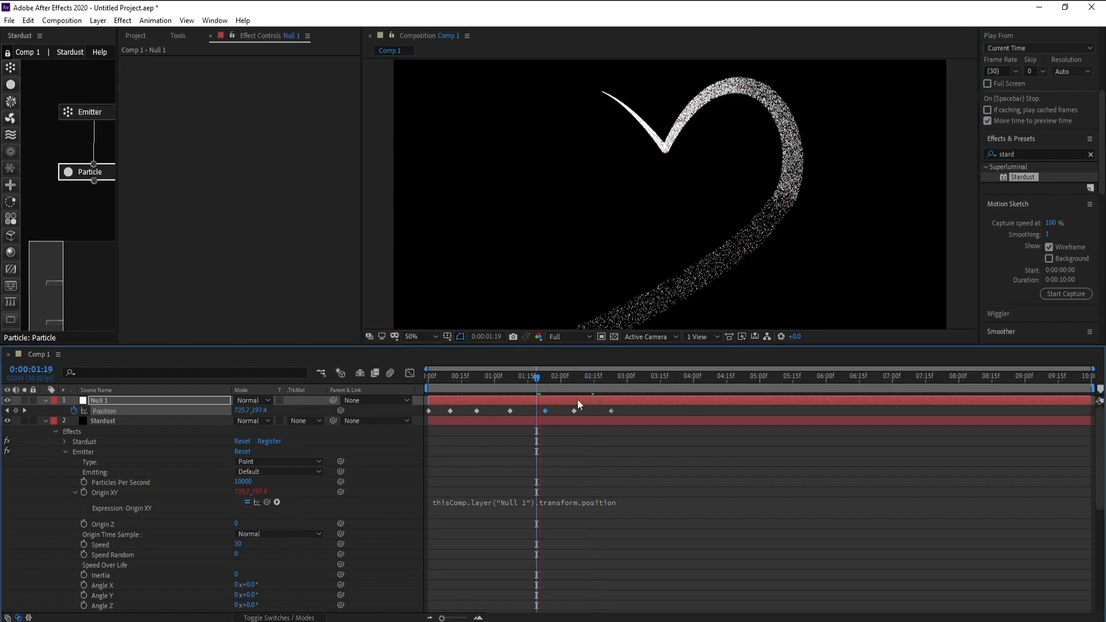
key("space")
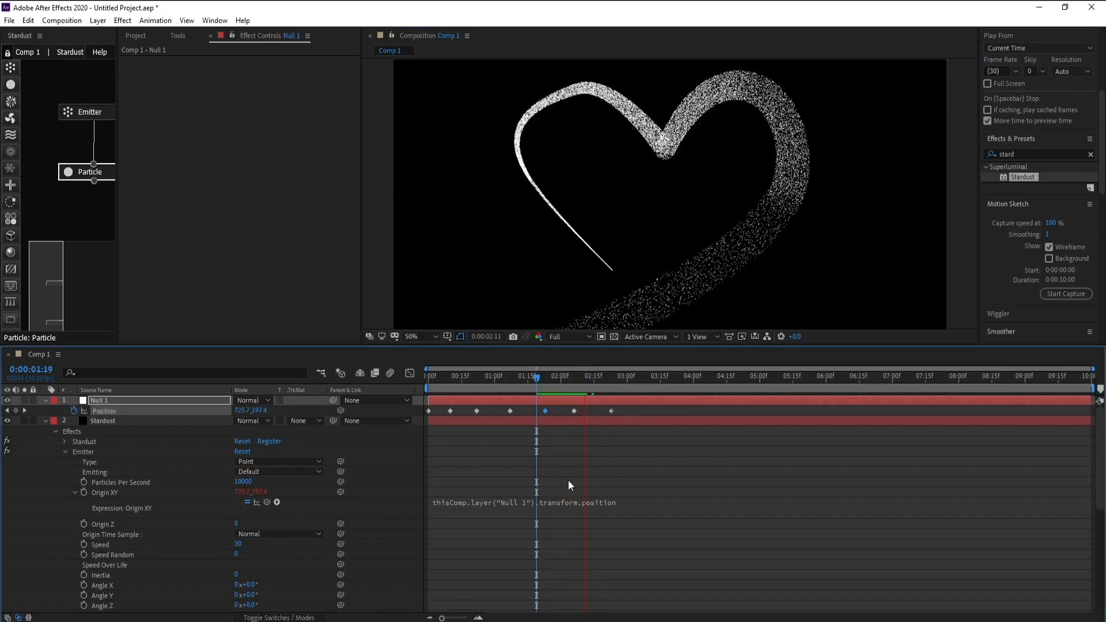
key("space")
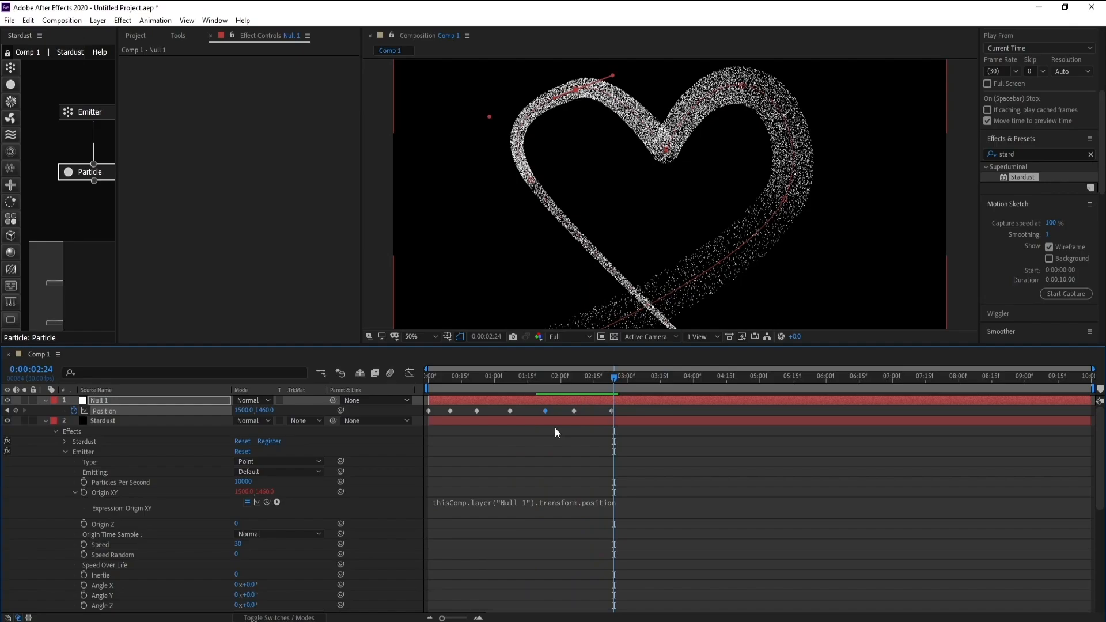
mouse_move(599, 388)
left_mouse_down()
mouse_move(582, 387)
mouse_move(609, 381)
left_mouse_up()
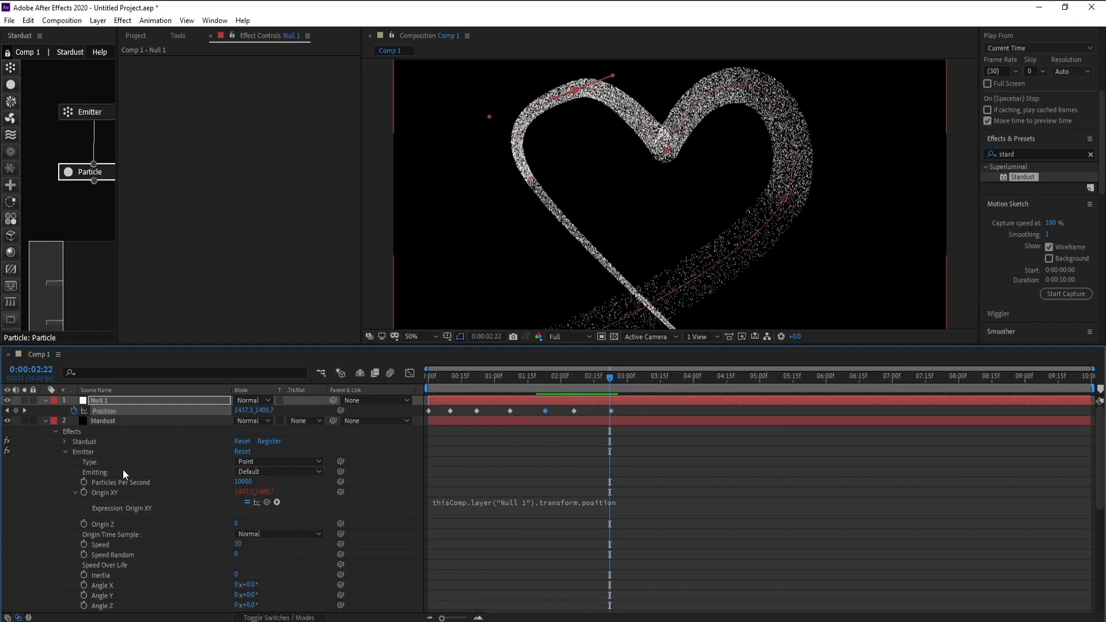
Step: Apply the Fade In and Out Bezier preset to the Stardust Particle's Size over life
left_click(45, 420)
left_click(105, 420)
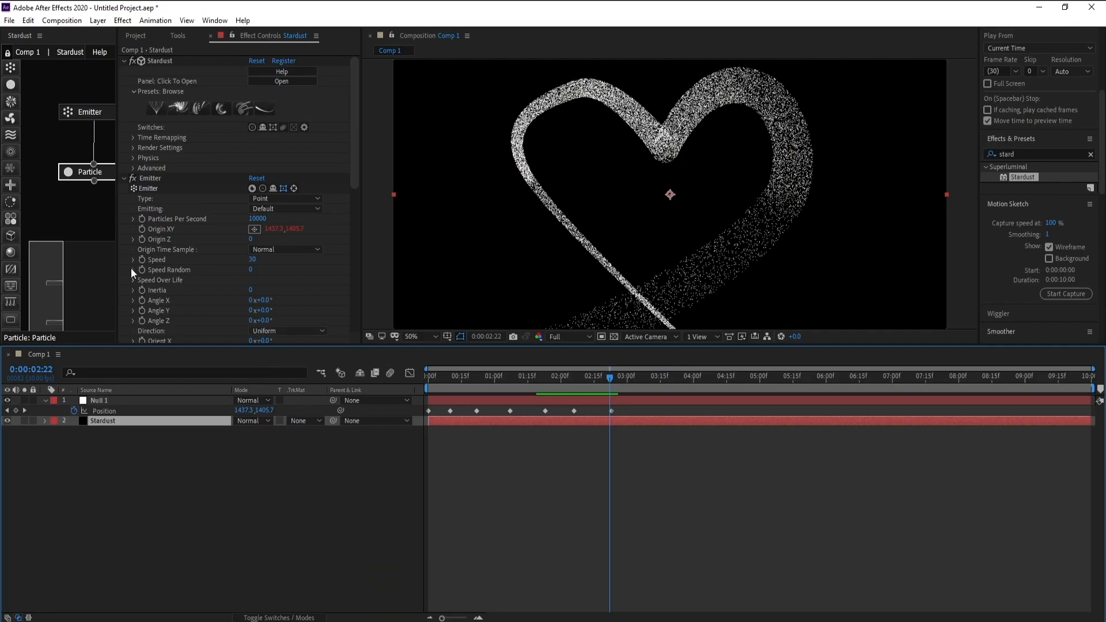
left_click(91, 175)
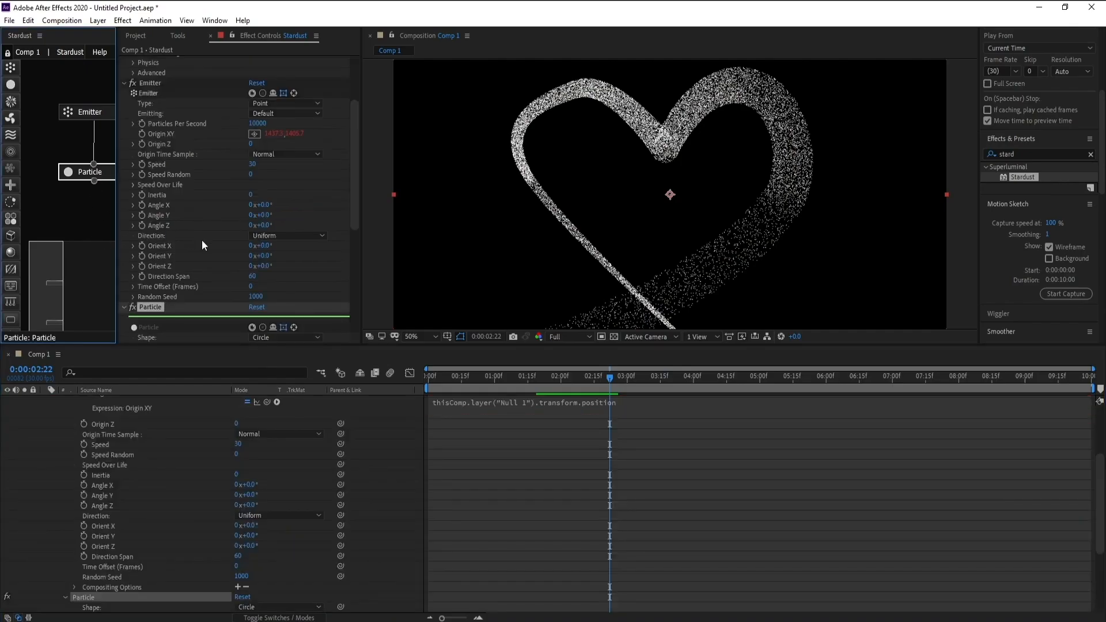
scroll(202, 240, "down", 3)
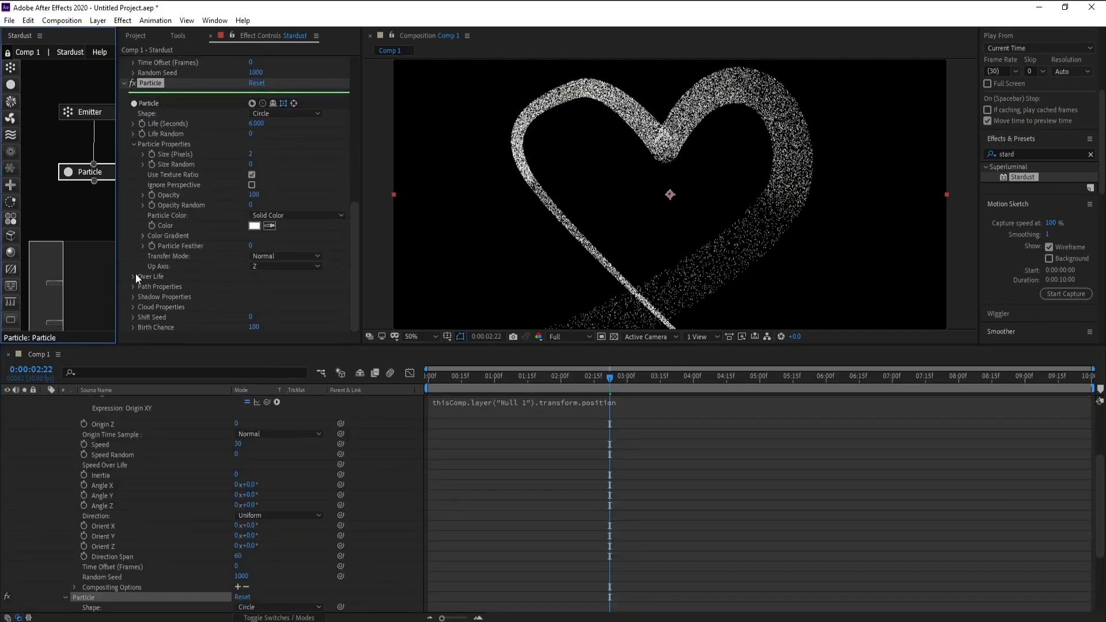
left_click(141, 287)
scroll(323, 300, "down", 1)
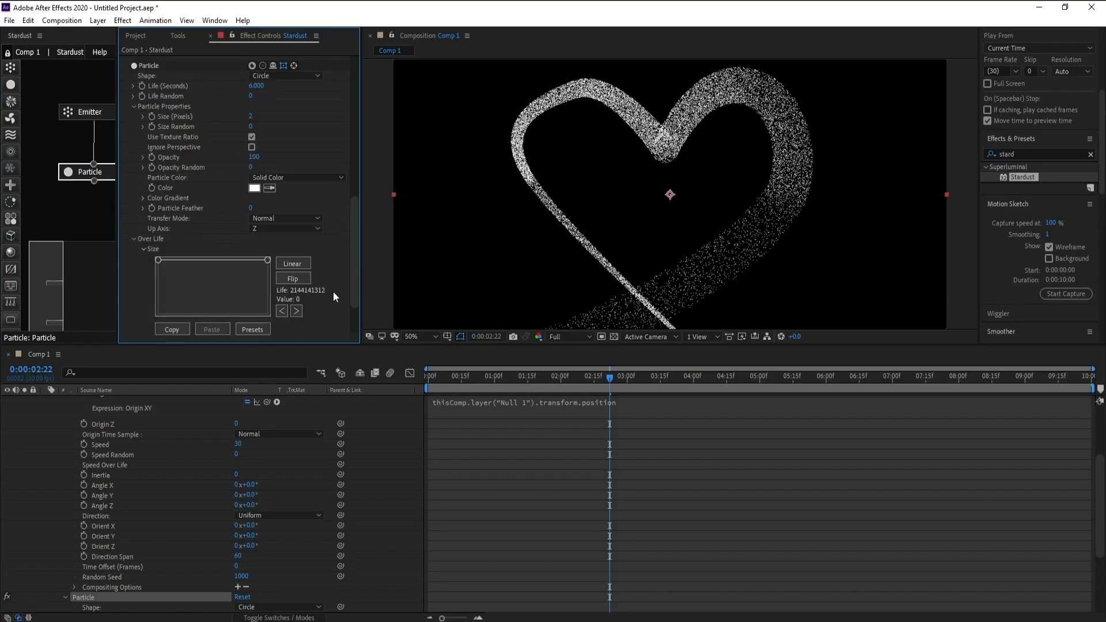
left_click(253, 330)
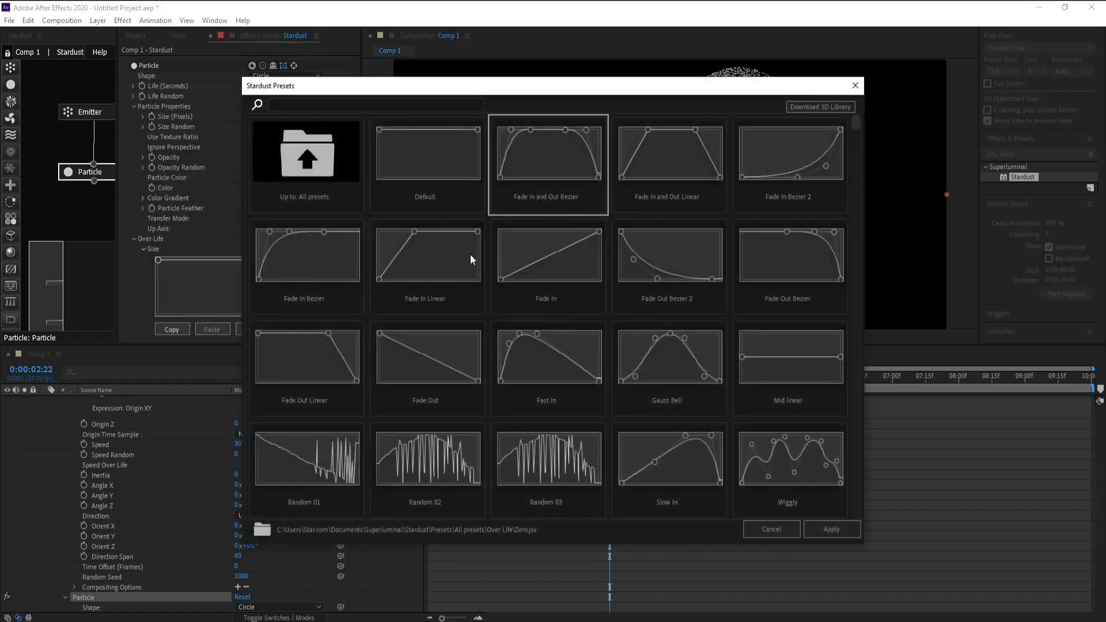
left_click(832, 528)
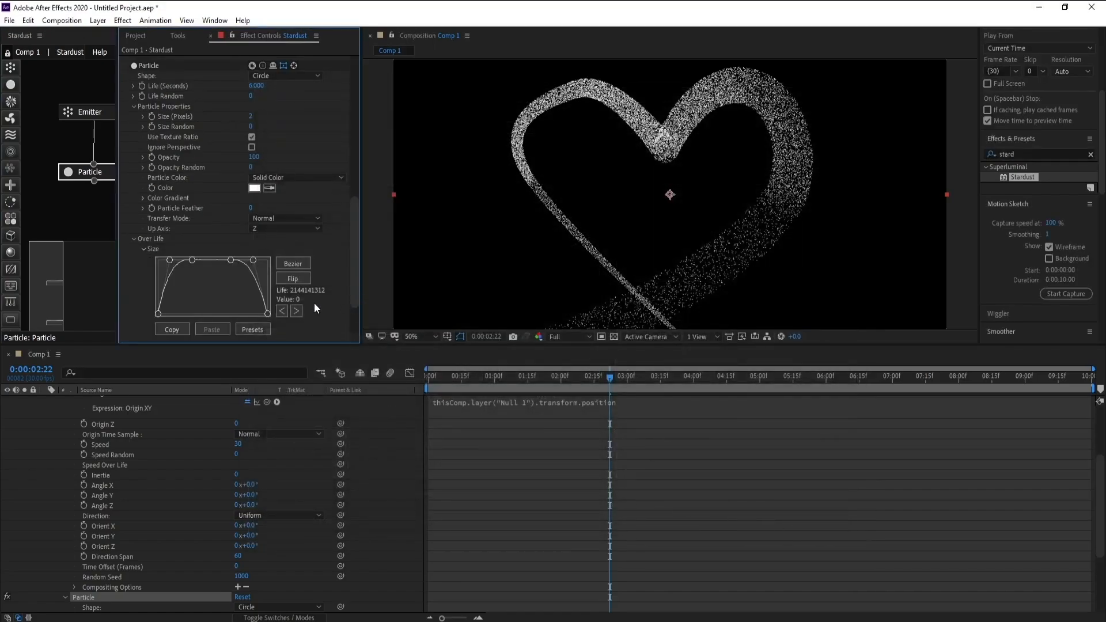
Step: Apply the Fade In and Out Bezier preset to the Stardust Particle's Opacity over life
scroll(244, 283, "down", 2)
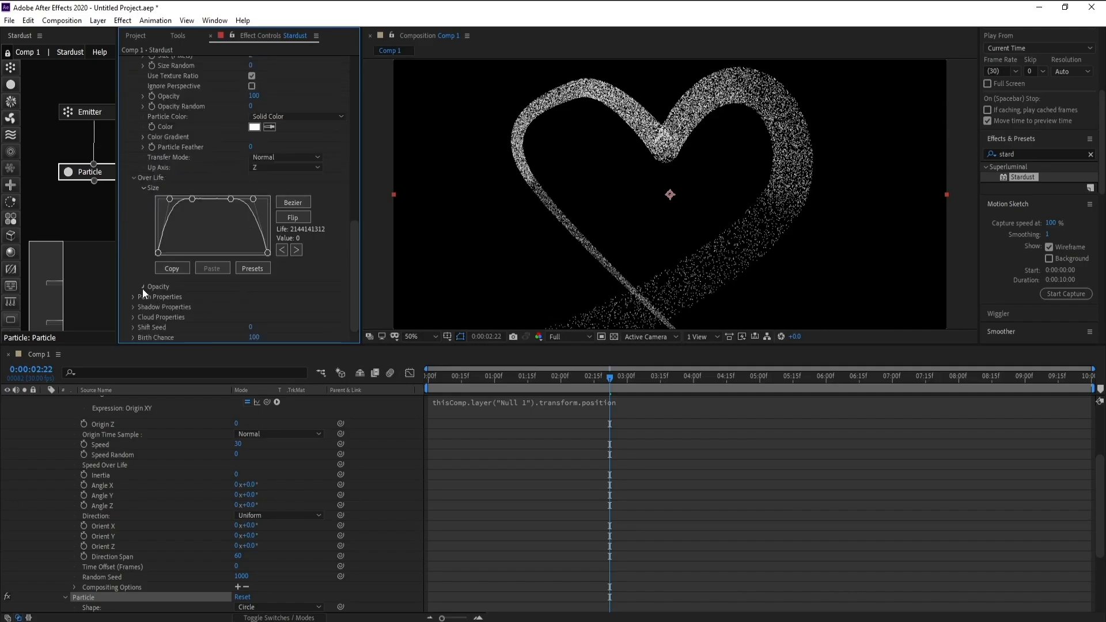
left_click(143, 289)
scroll(149, 297, "down", 1)
left_click(253, 329)
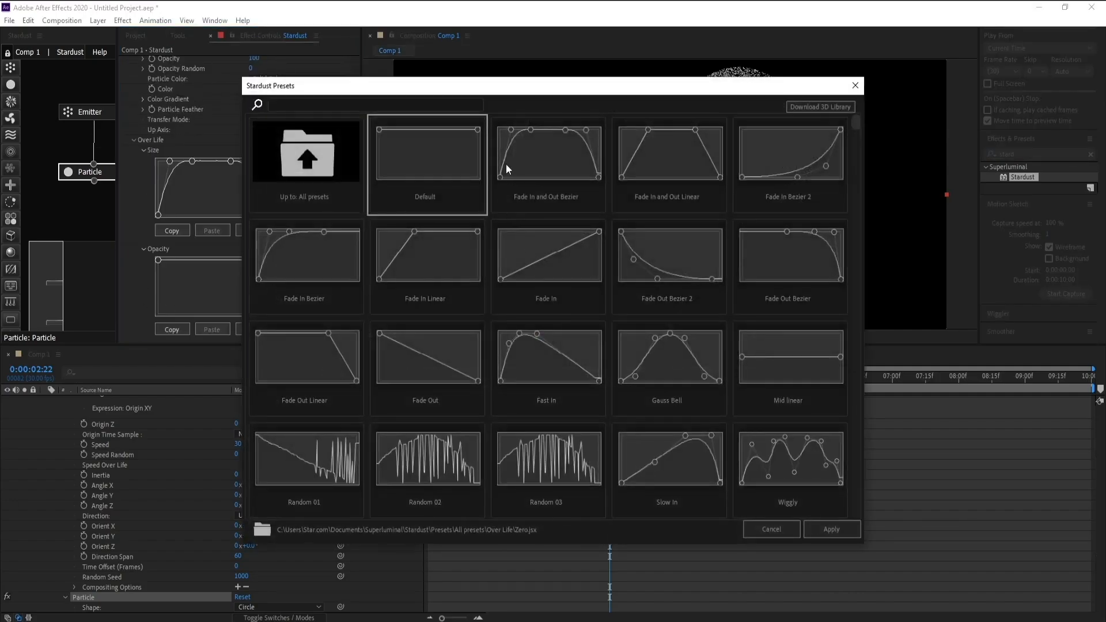
left_click(831, 529)
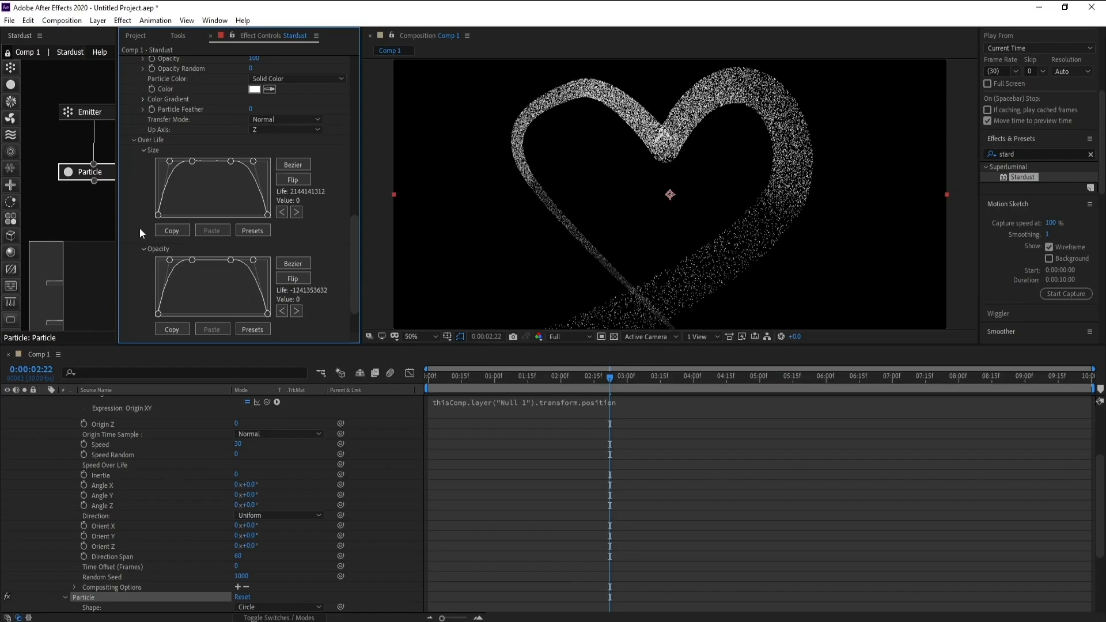
Step: Set the Particle Color to Color Over Life and make the end stop of its Color Gradient magenta
left_click(92, 173)
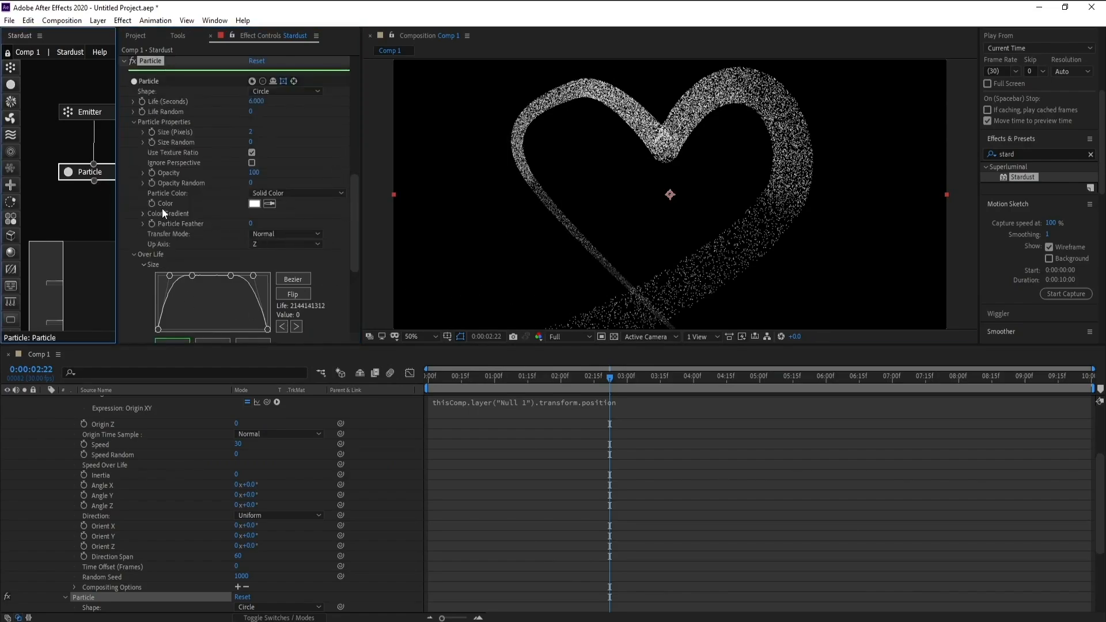
left_click(277, 193)
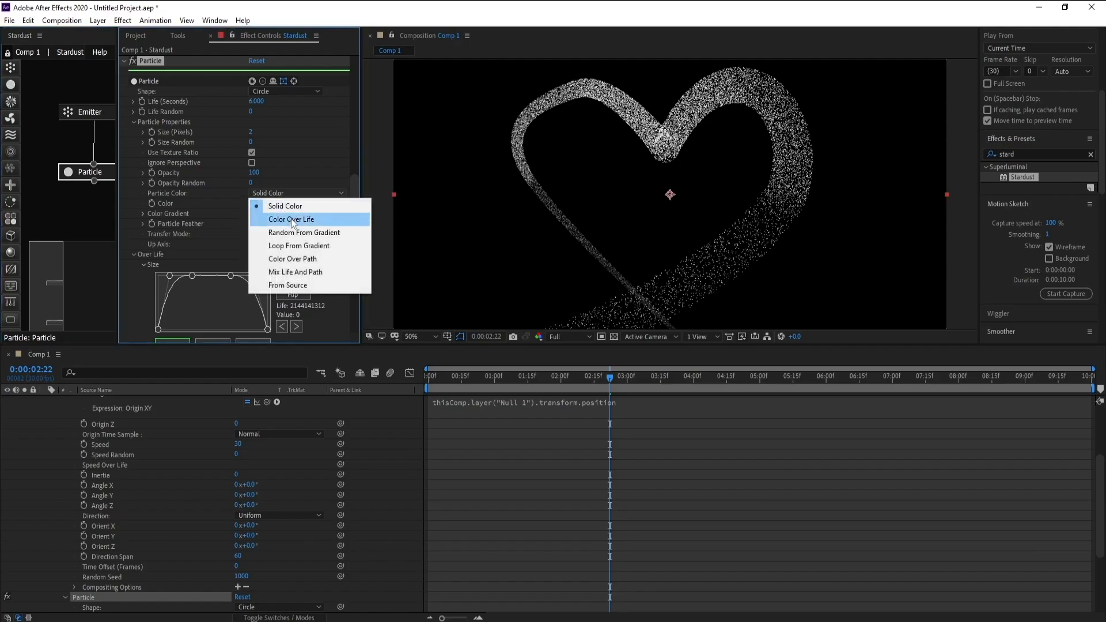
left_click(304, 222)
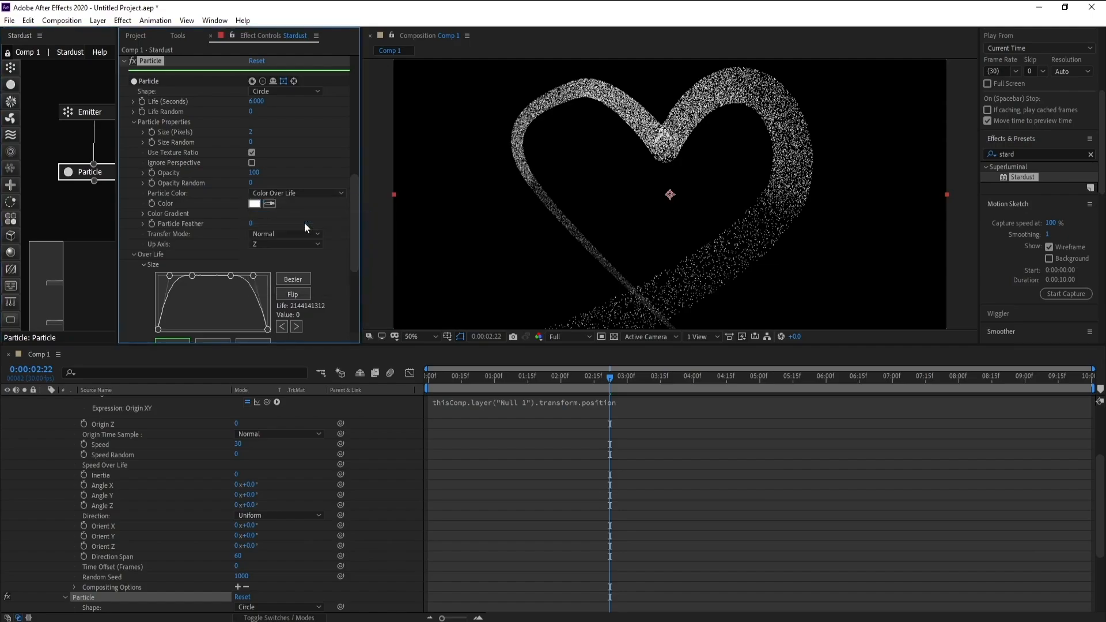
left_click(142, 213)
double_click(268, 276)
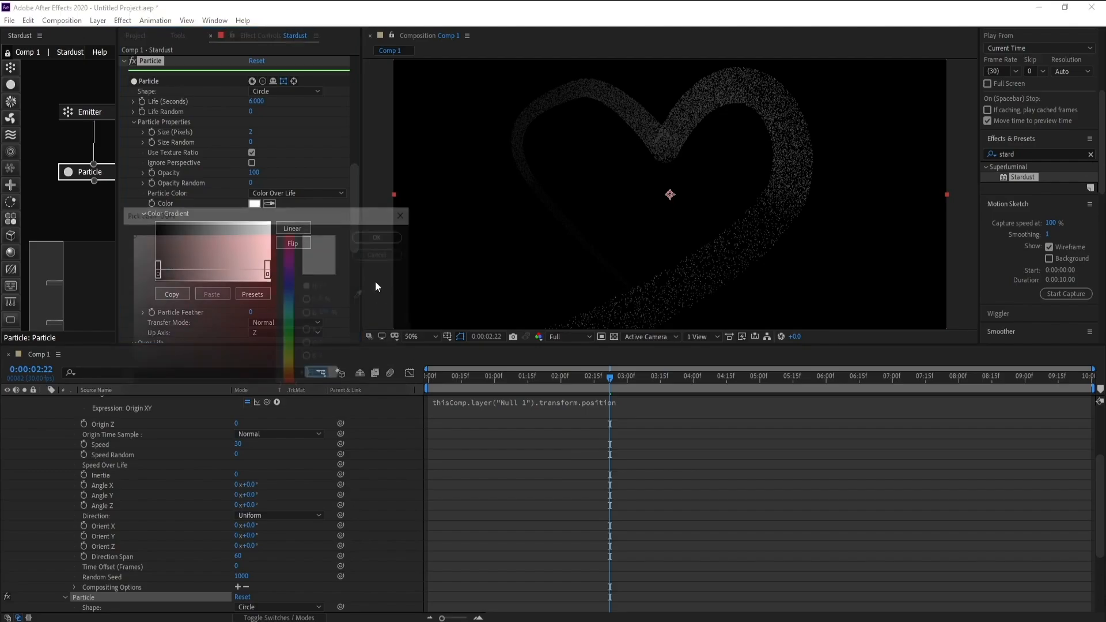
left_click_drag(282, 293, 289, 233)
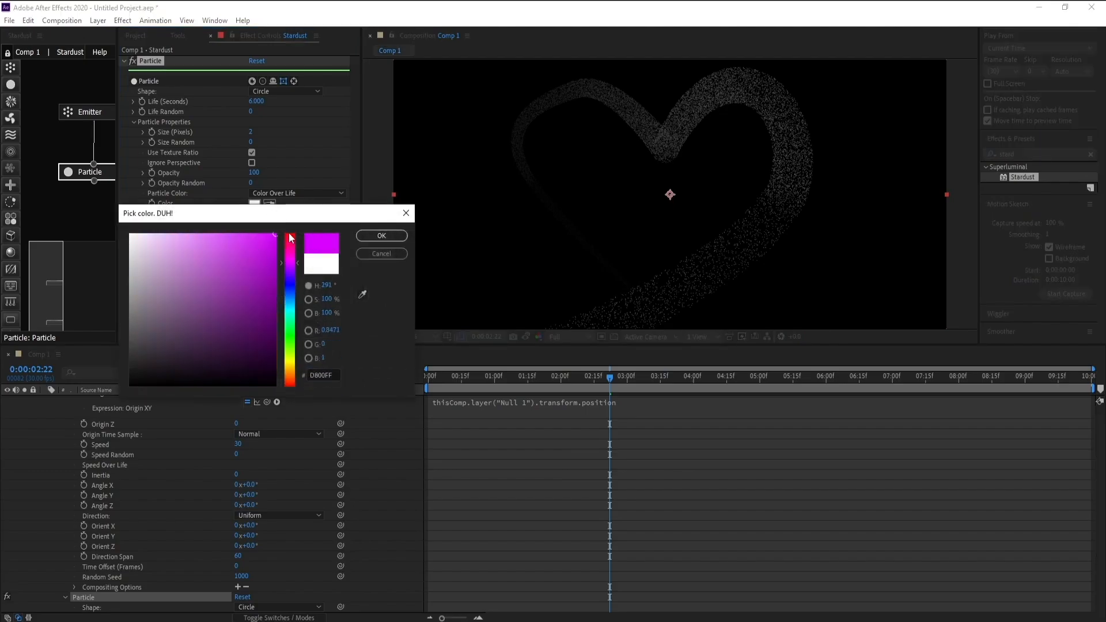
left_click(380, 236)
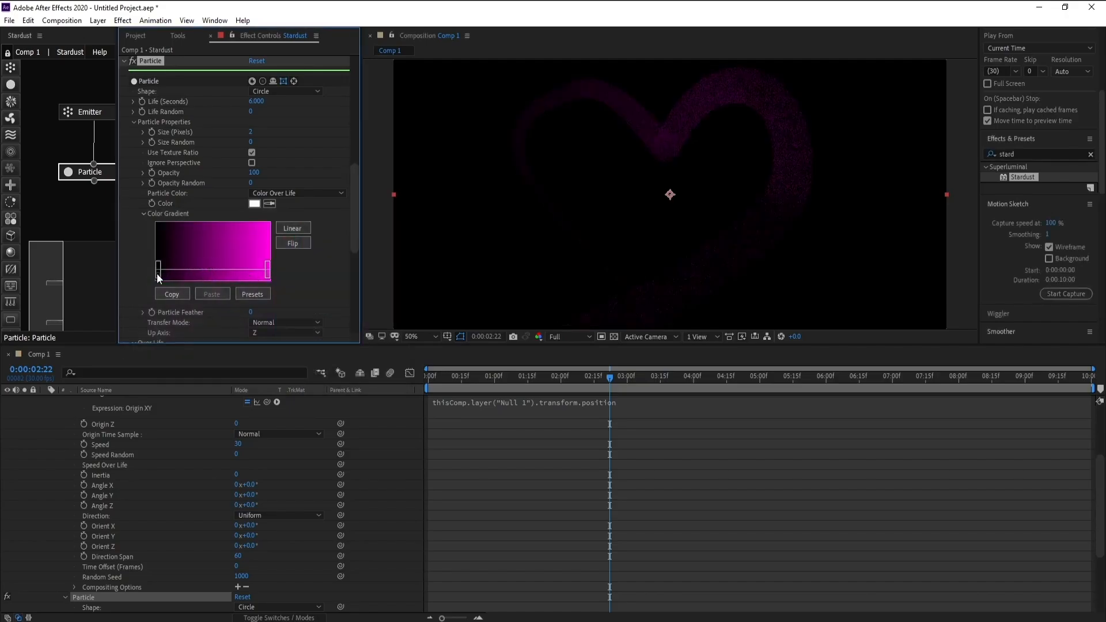
Step: Set the start stop of the Particle's Color Gradient to the blue-violet colour 6550FF
double_click(157, 274)
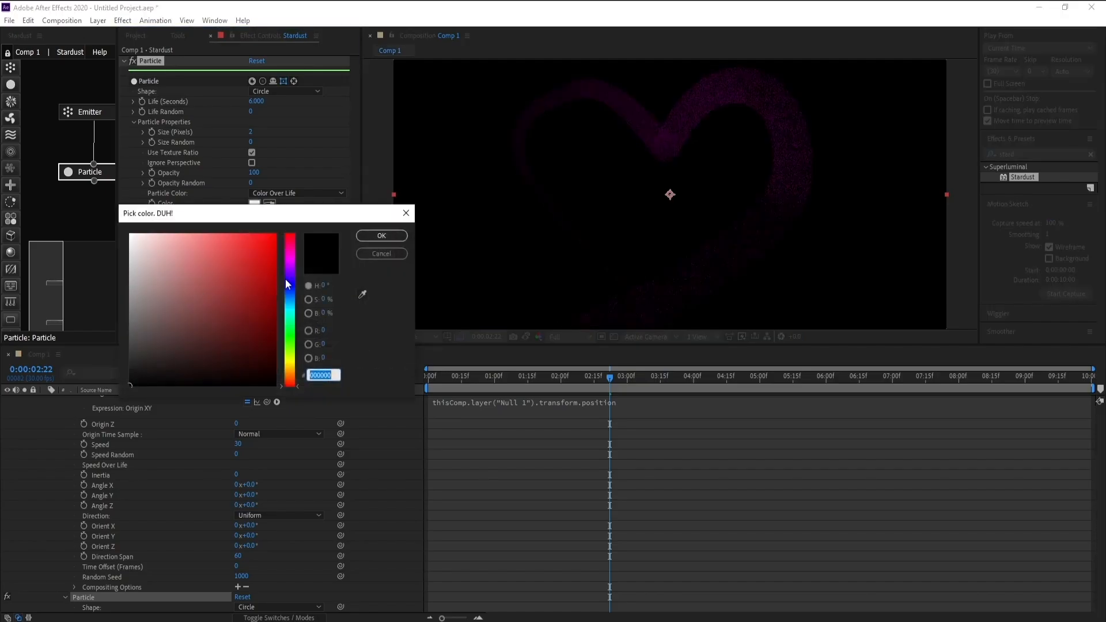
left_click(285, 279)
left_click_drag(257, 279, 292, 205)
left_click_drag(292, 284, 292, 281)
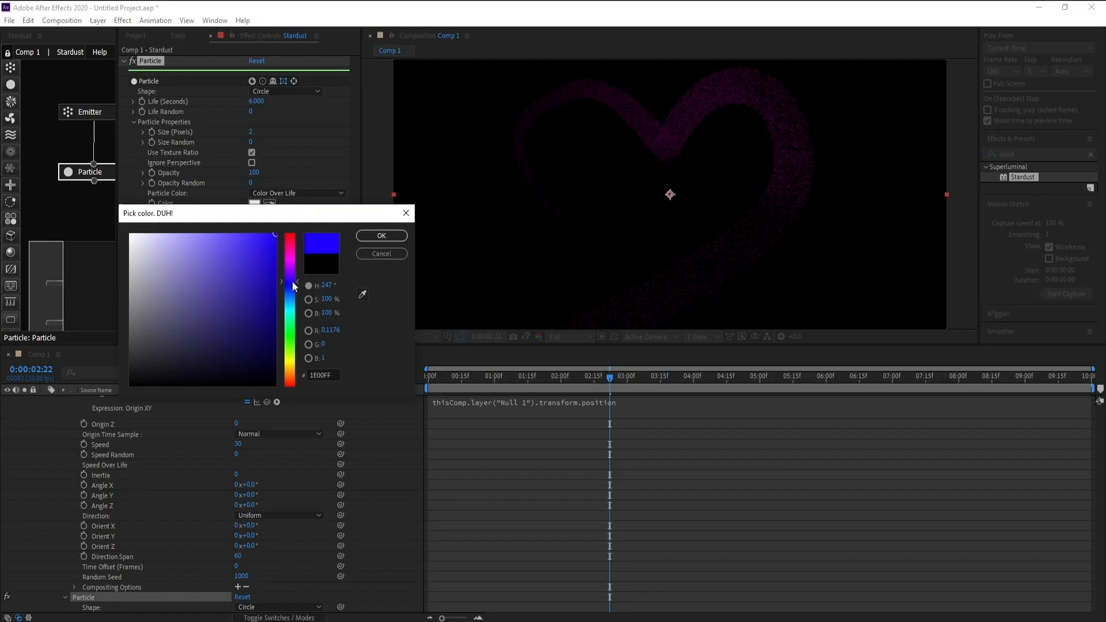
left_click_drag(236, 247, 230, 226)
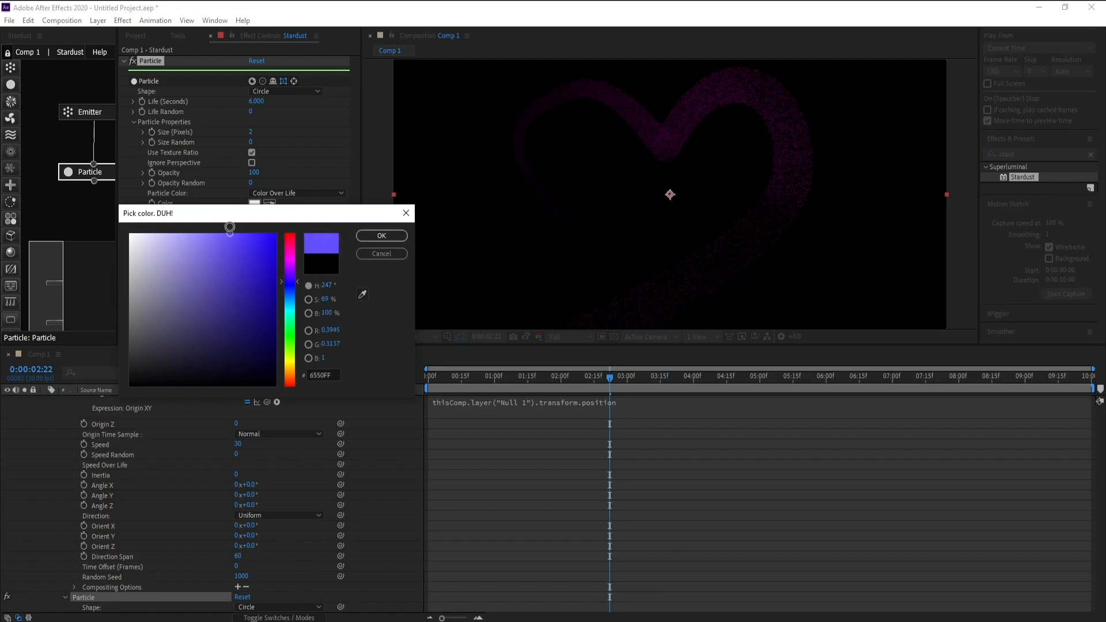
left_click(385, 235)
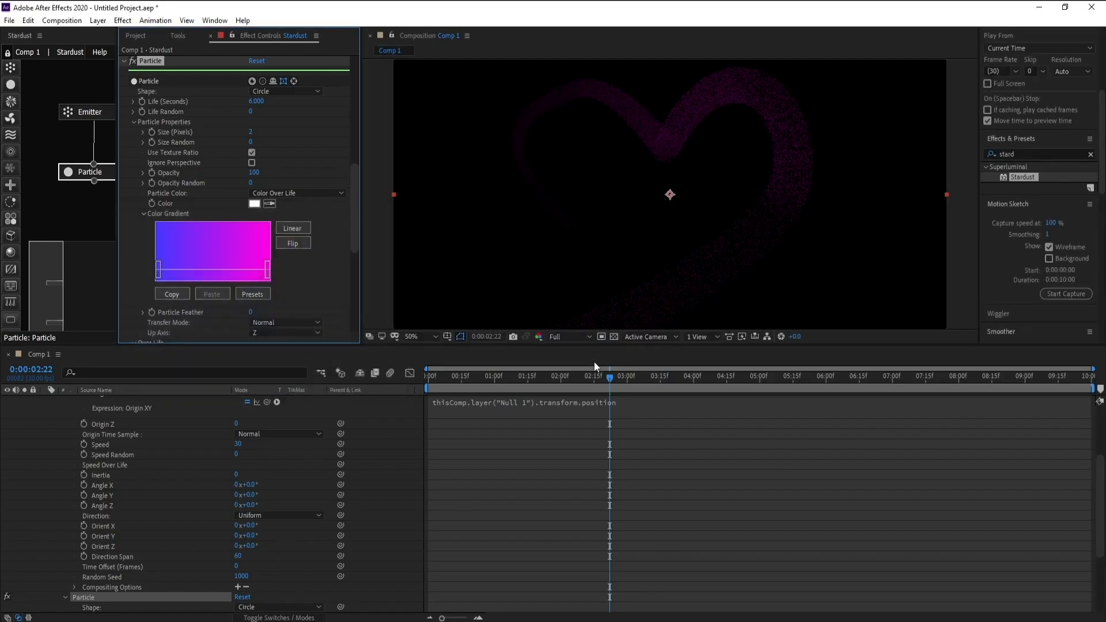
Step: At 0:00:03:15, lower the end point of the Emitter's Speed Over Life curve to a value of 0
mouse_move(594, 375)
left_mouse_down()
mouse_move(476, 379)
mouse_move(615, 378)
mouse_move(655, 389)
left_mouse_up()
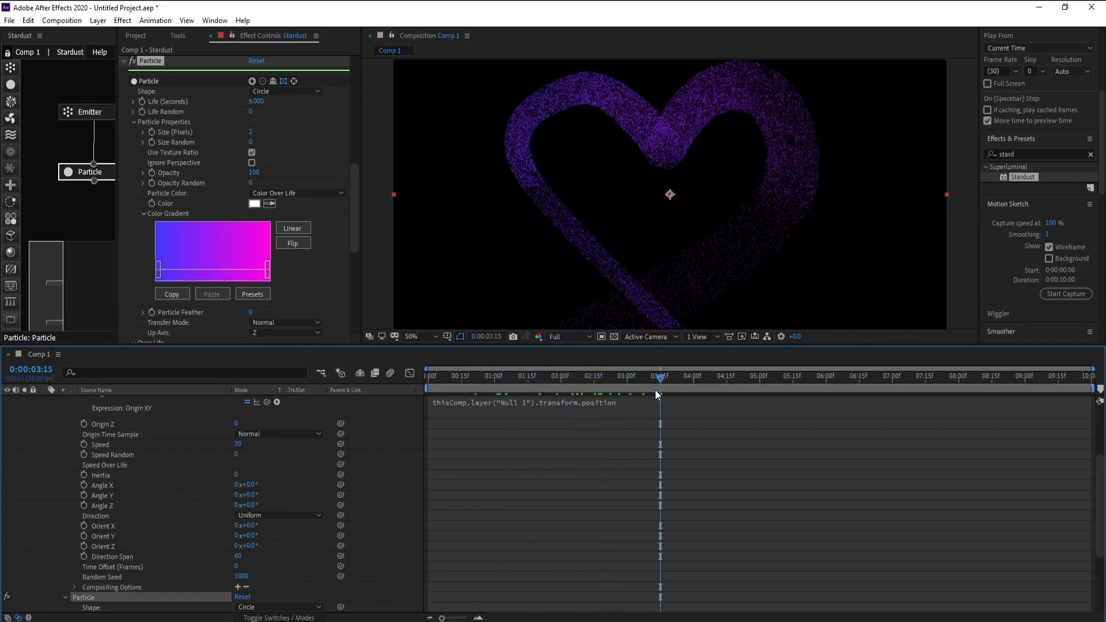
left_click(84, 115)
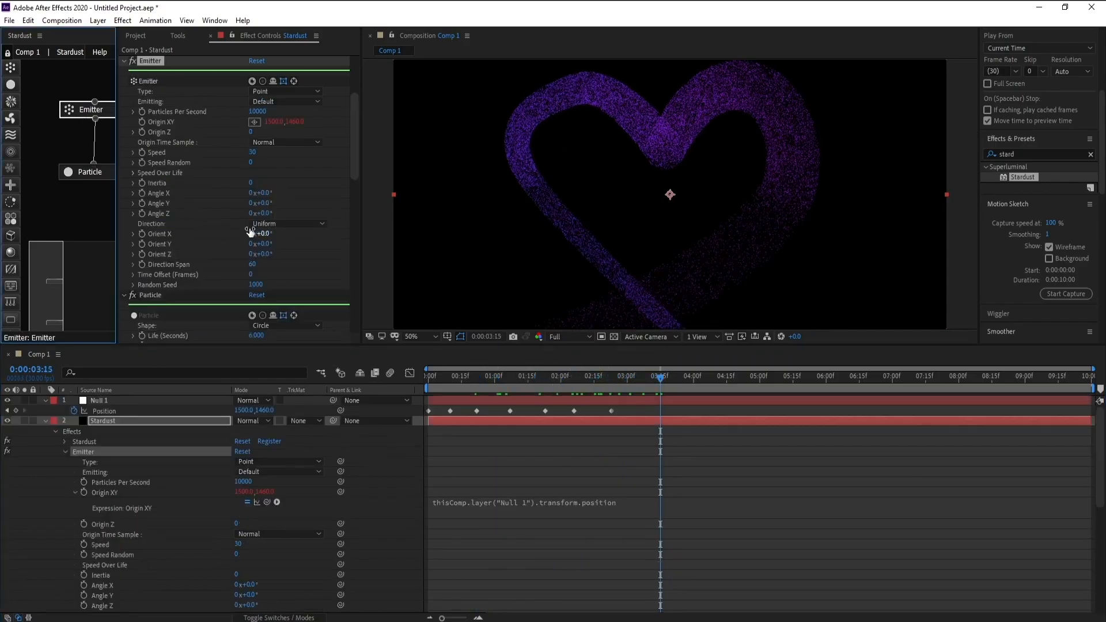
left_click(133, 173)
left_click_drag(258, 184, 261, 244)
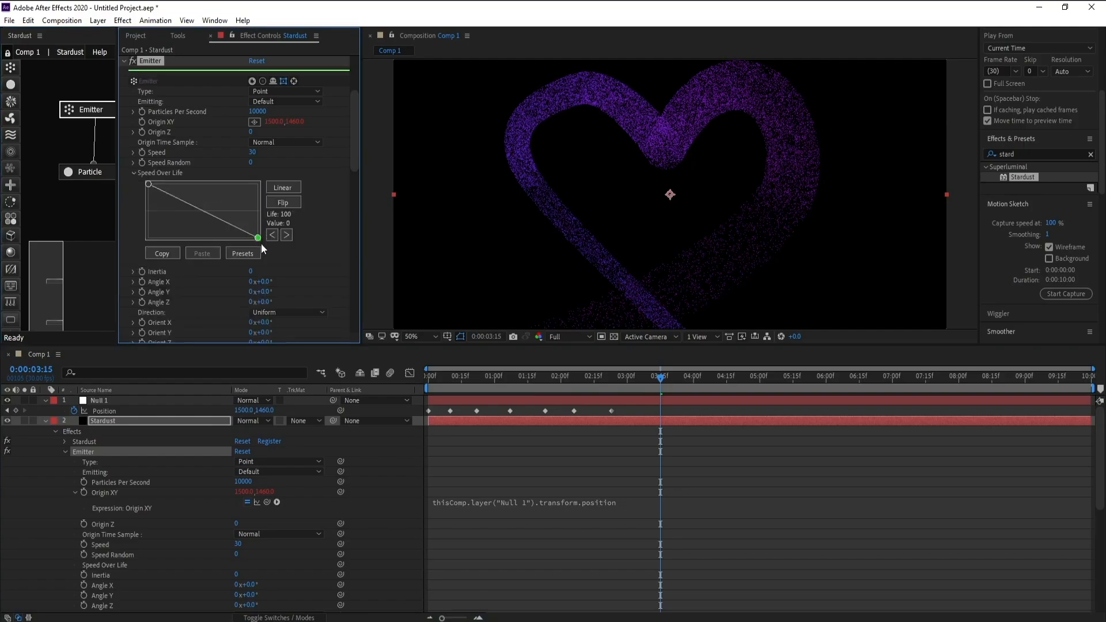
Step: Add two points to the Speed Over Life curve, switch it to Bezier, and shape it with the second point at Life 54, Value 94
left_click(179, 200)
left_click_drag(180, 200, 169, 204)
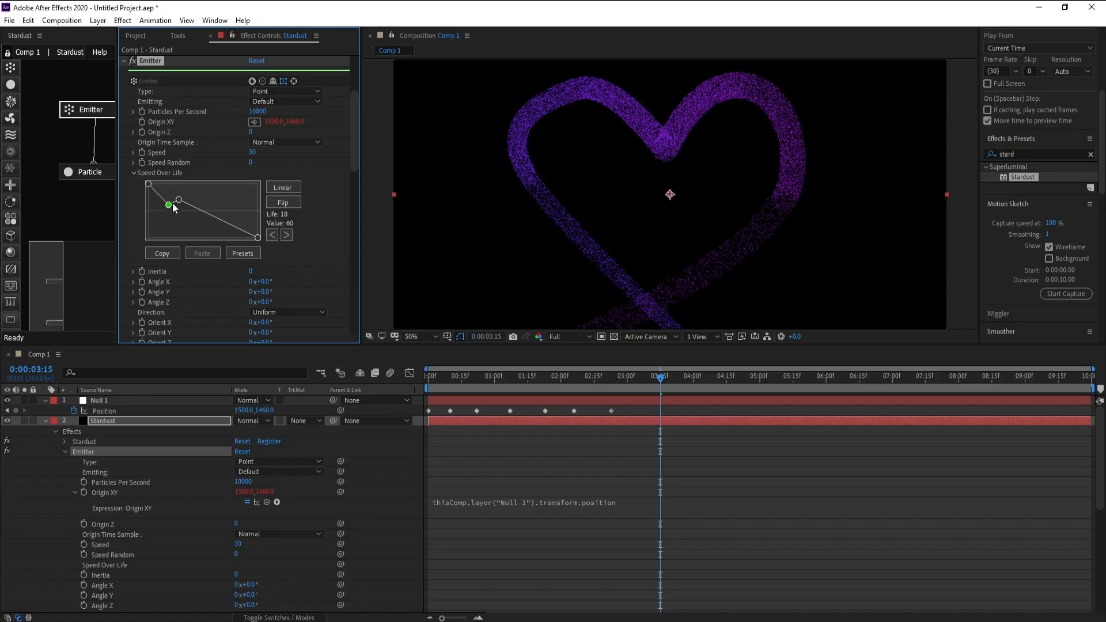
left_click(187, 197)
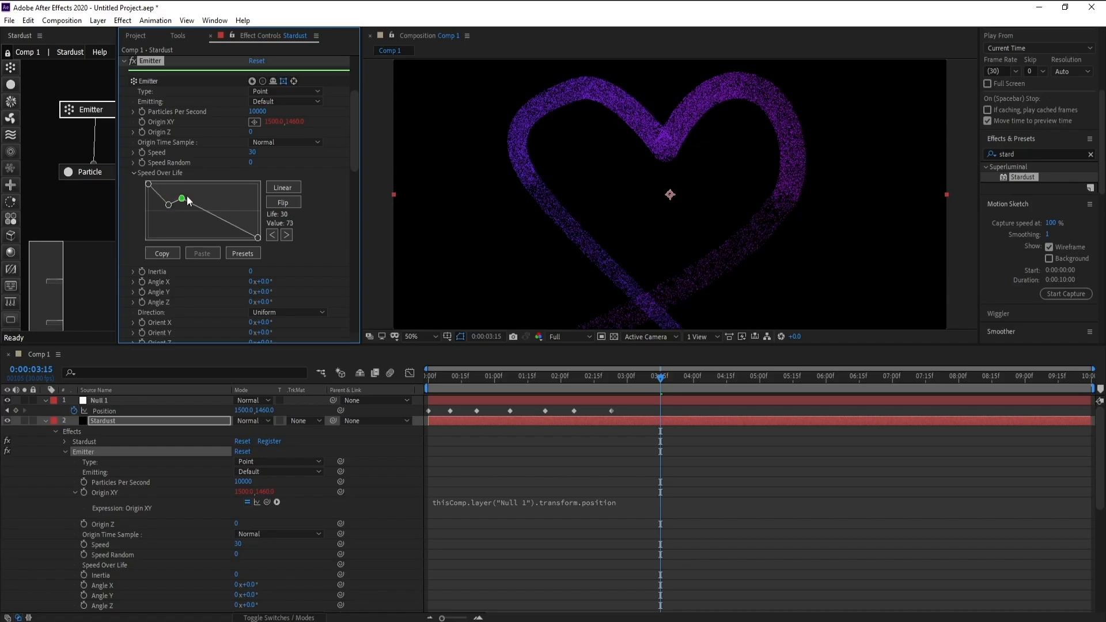
left_click(294, 190)
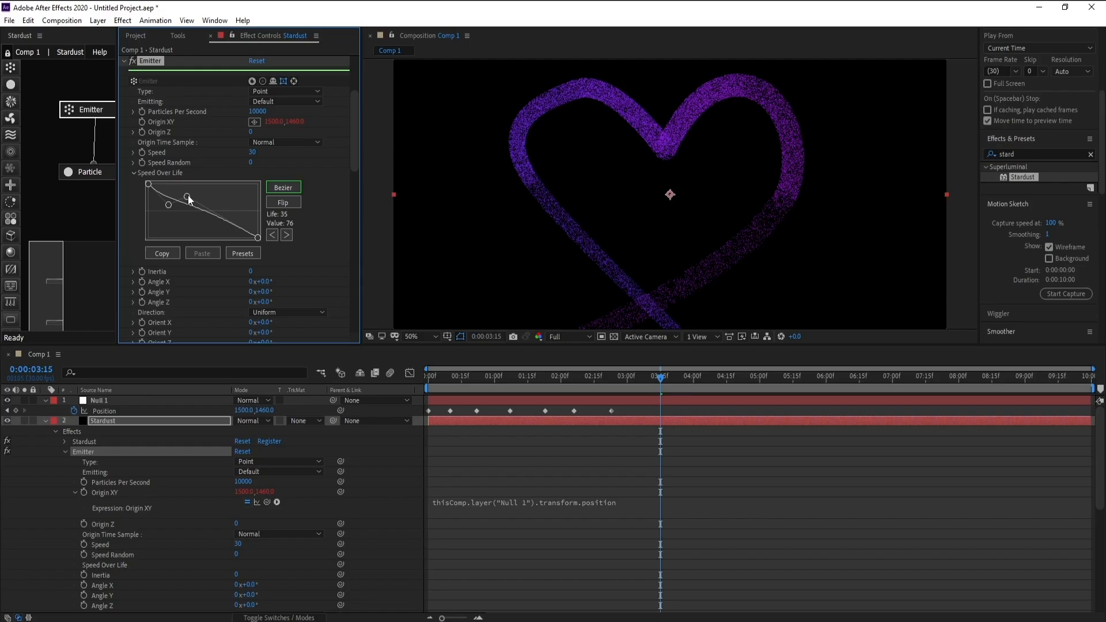
left_click_drag(188, 197, 209, 188)
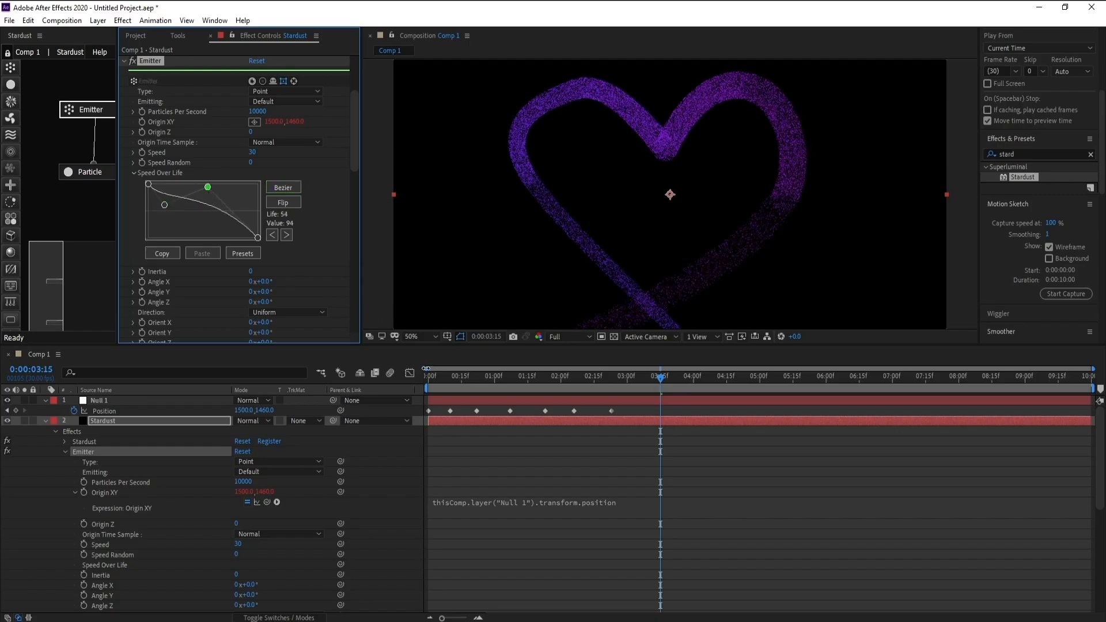
Step: Preview the coloured heart trail from 0:00:00:00 and stop playback at 0:00:03:22
left_click_drag(441, 382, 389, 390)
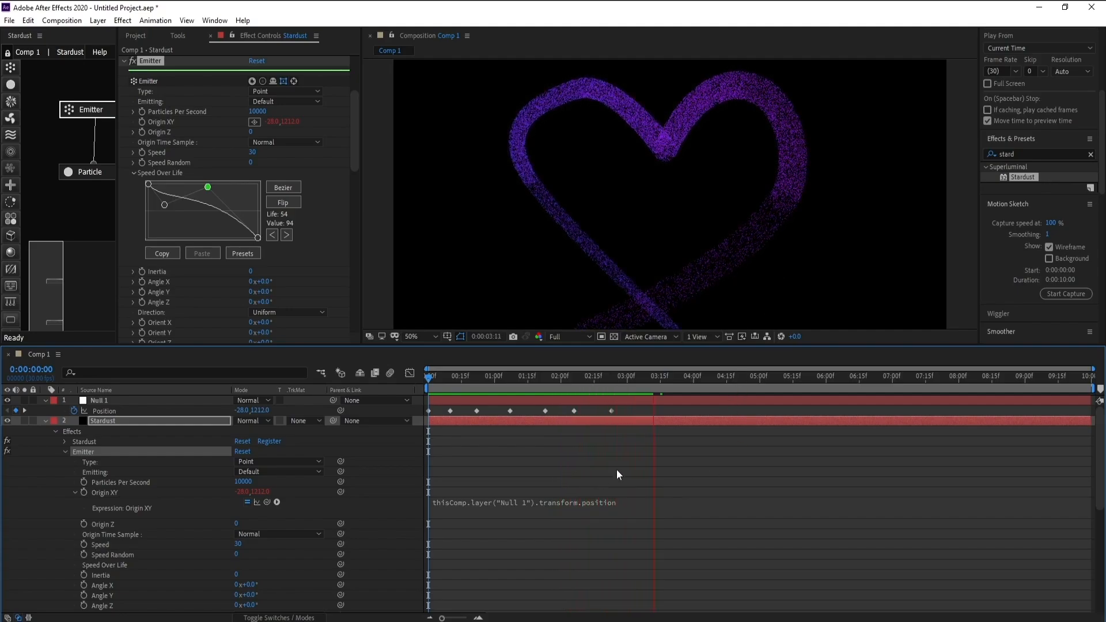
key("space")
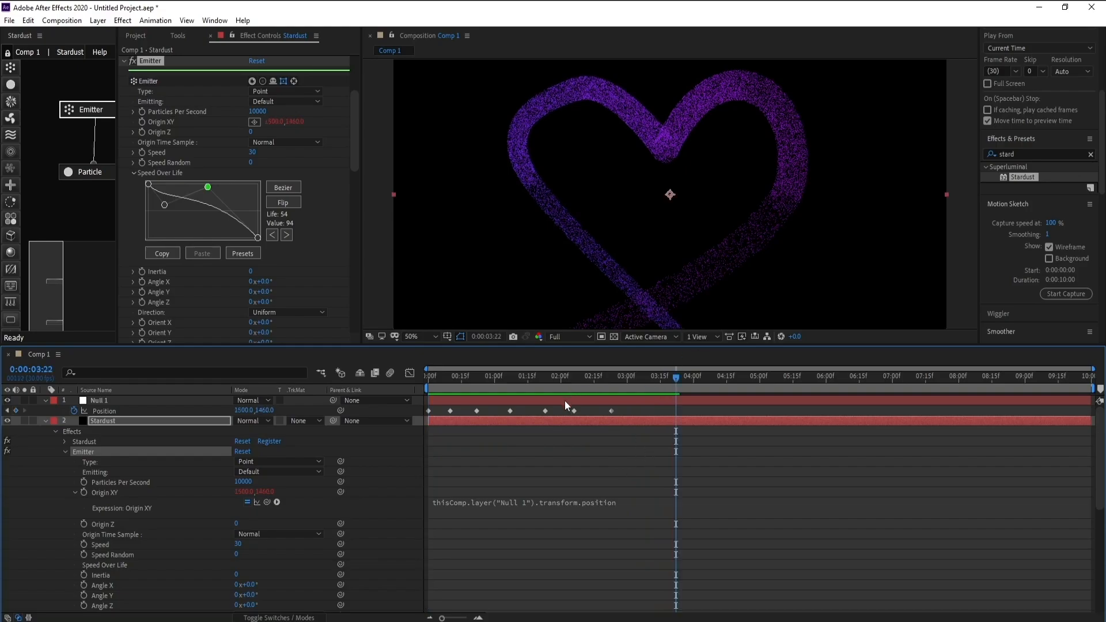
Step: Reshape Null 1's motion path at the heart's lower-left keyframe, moving it slightly inward and adjusting its upper handle for a smoother curve
left_click(564, 400)
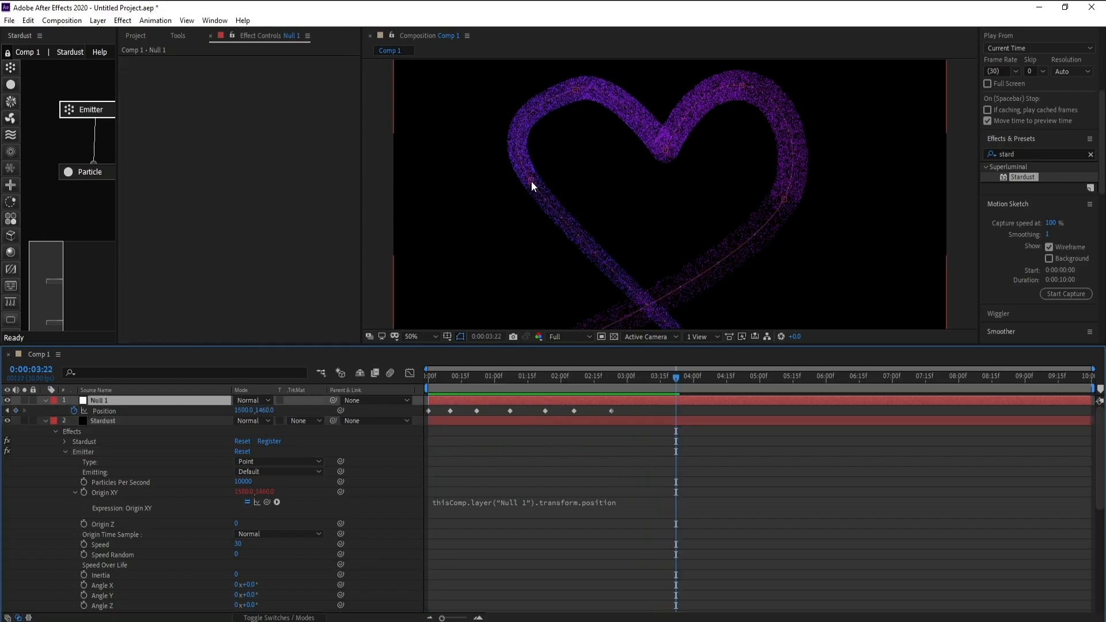
left_click_drag(531, 181, 537, 188)
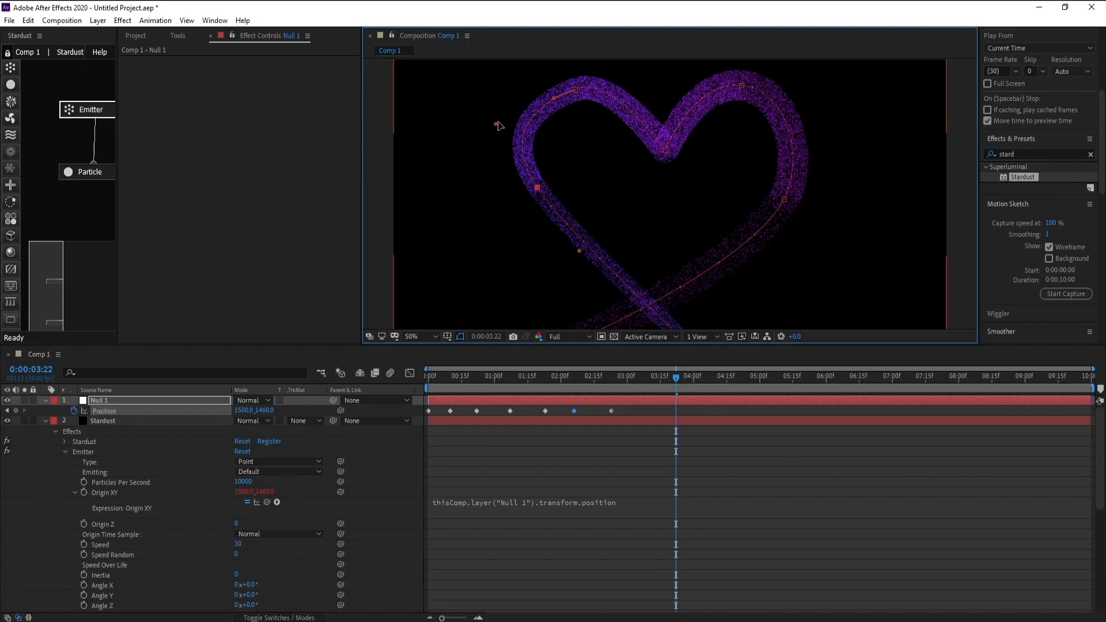
left_click_drag(497, 124, 508, 123)
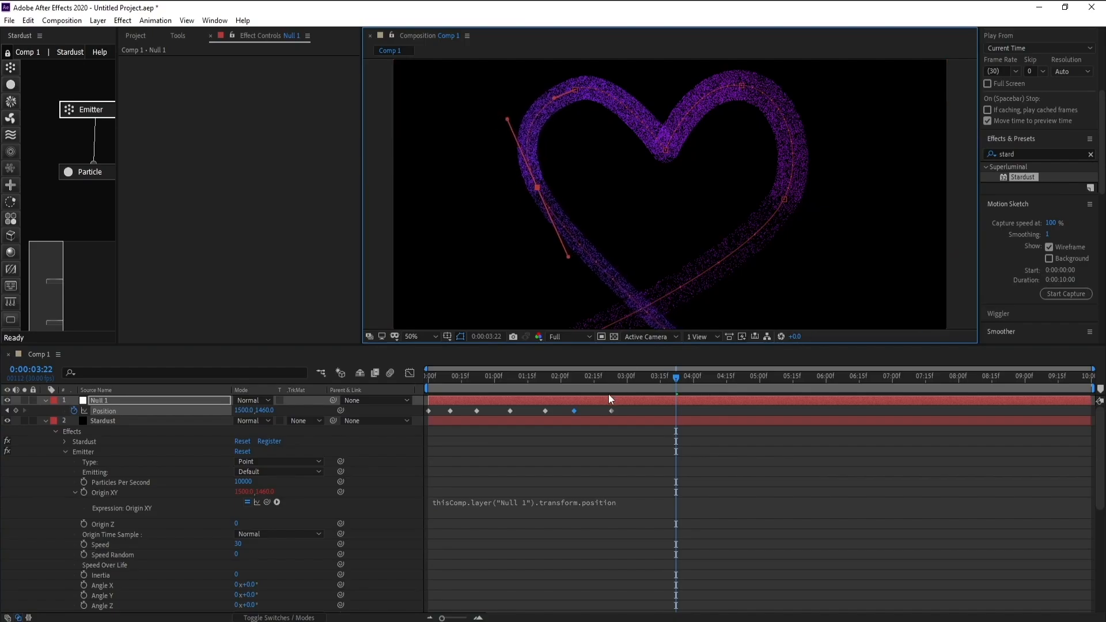
Step: Add a Turbulence node to the Stardust layer and connect it beneath the Particle node
left_click(473, 420)
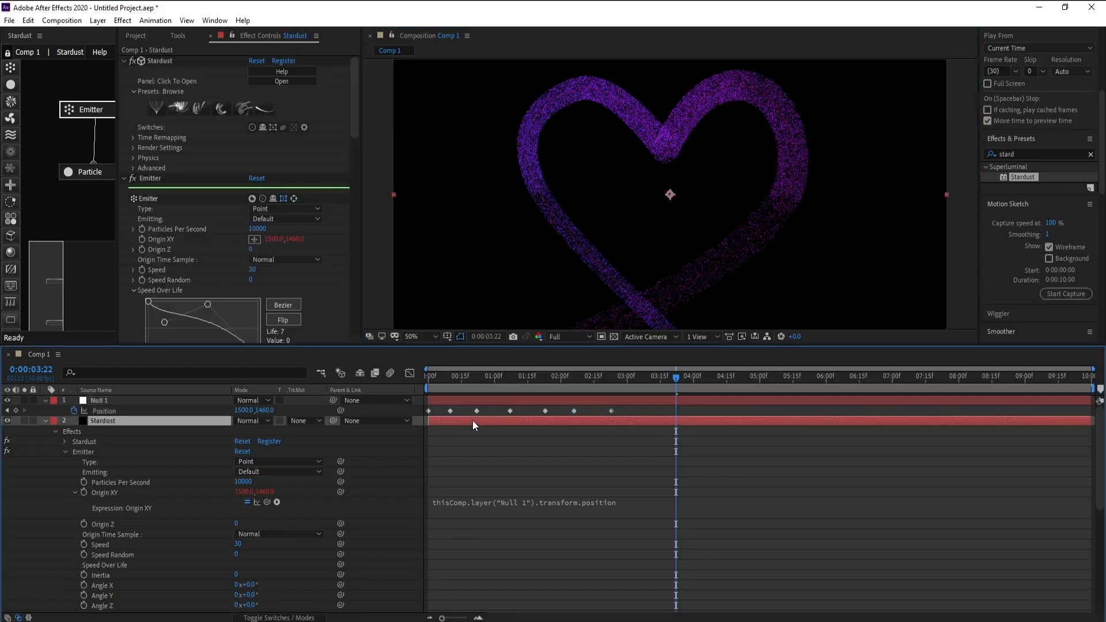
left_click(11, 136)
left_click_drag(42, 144, 75, 202)
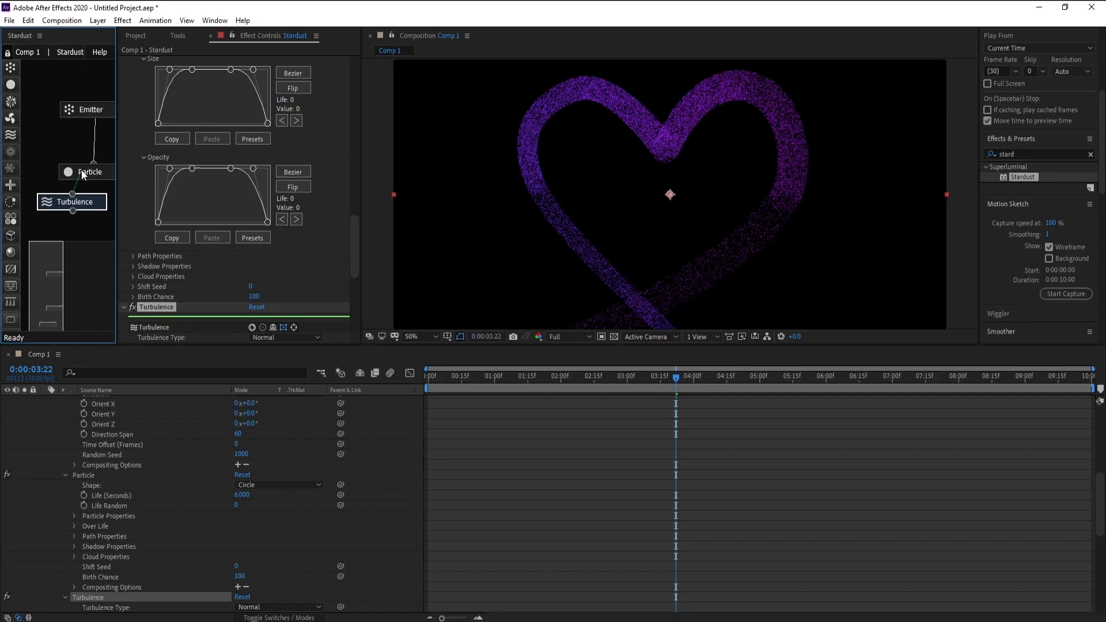
Step: Set the Turbulence's Position offset to 60
scroll(257, 213, "down", 4)
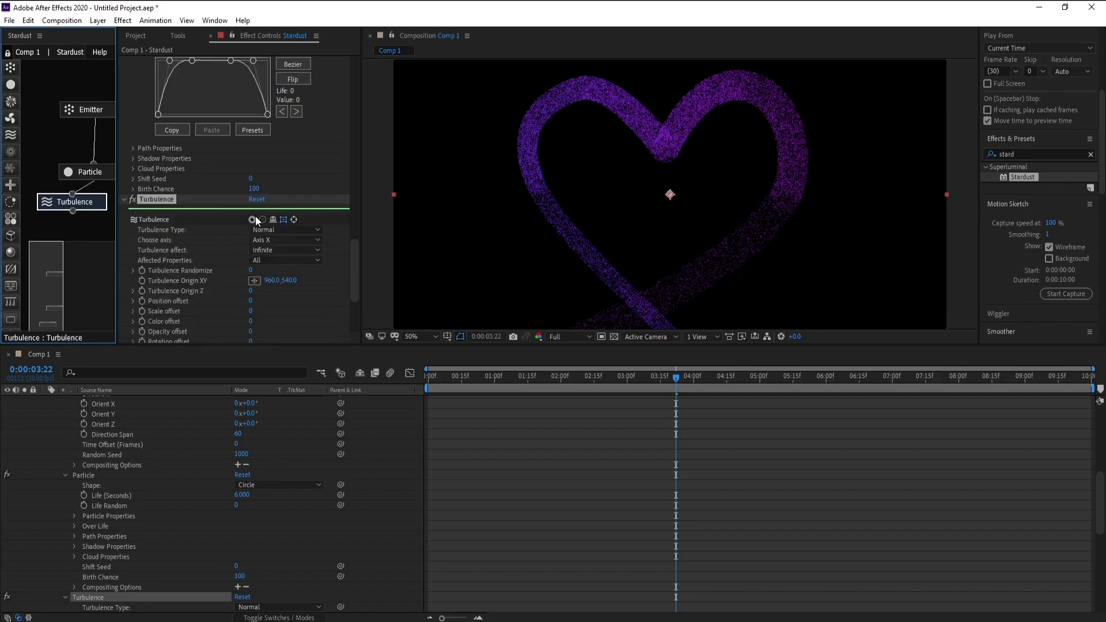
scroll(256, 221, "down", 2)
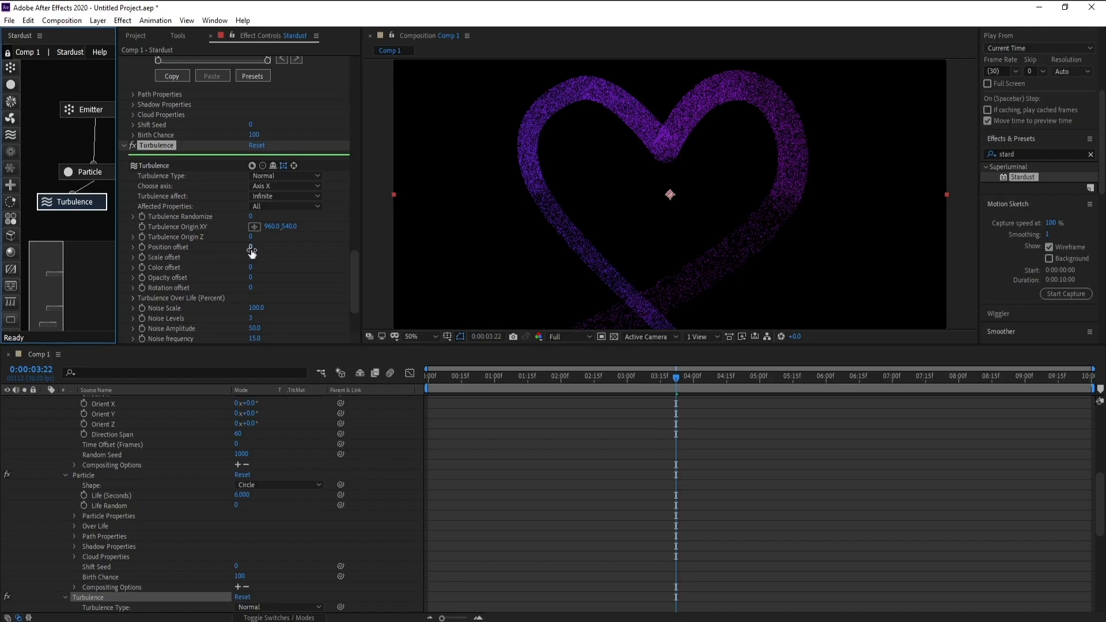
left_click_drag(252, 252, 256, 249)
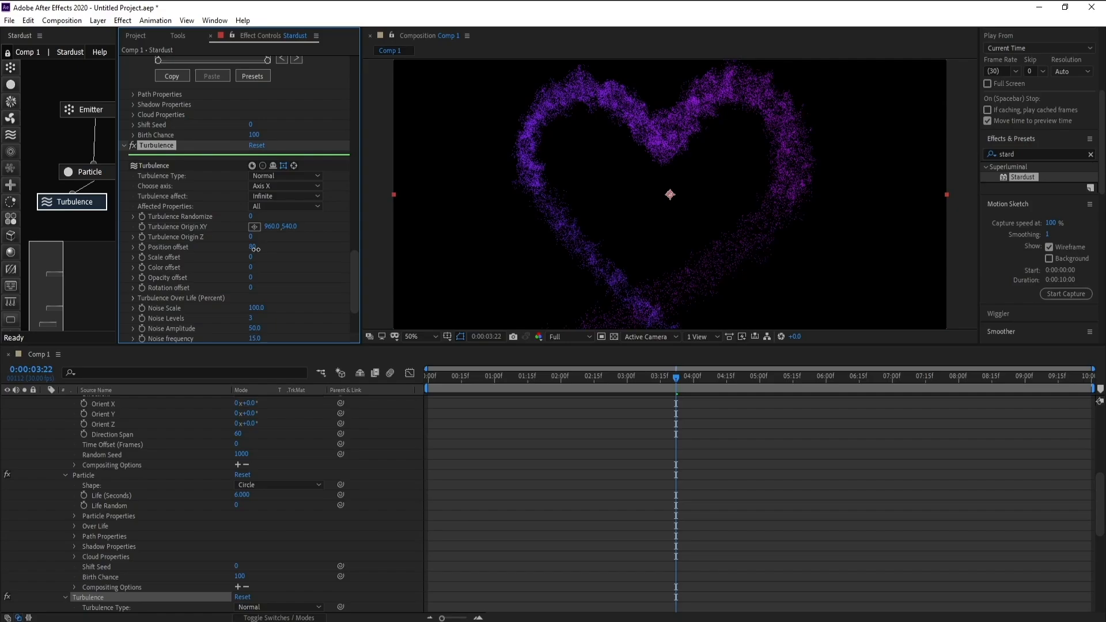
left_click(256, 249)
type("60")
key("Return")
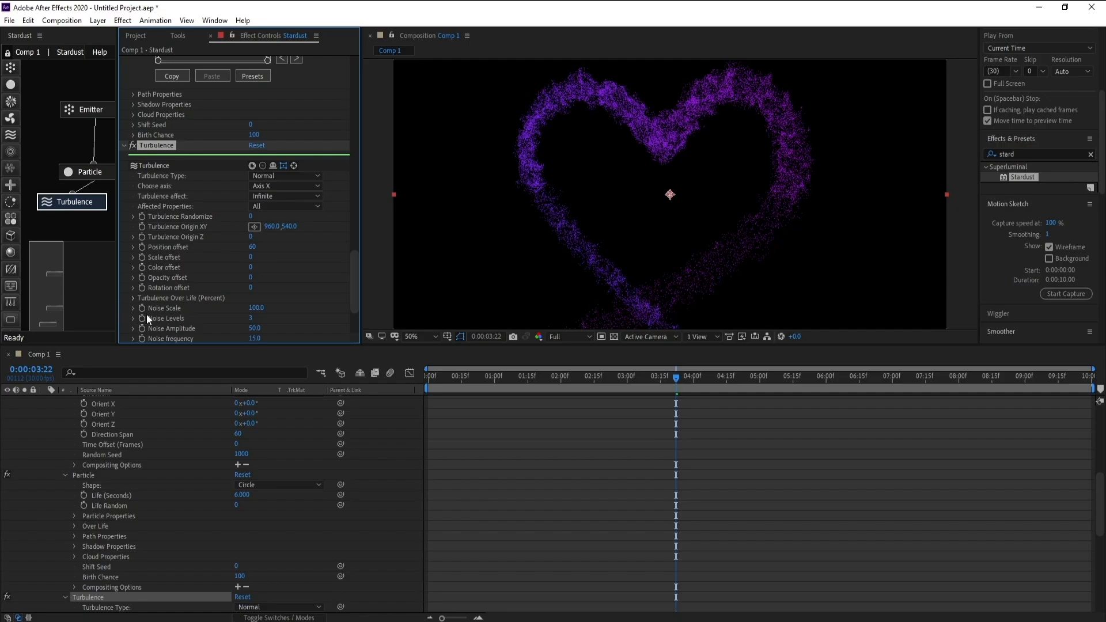
Step: Set the Turbulence's Noise Scale to 170 and its Noise Levels to 2
left_click(253, 309)
type("80")
key("Return")
left_click_drag(252, 311, 257, 310)
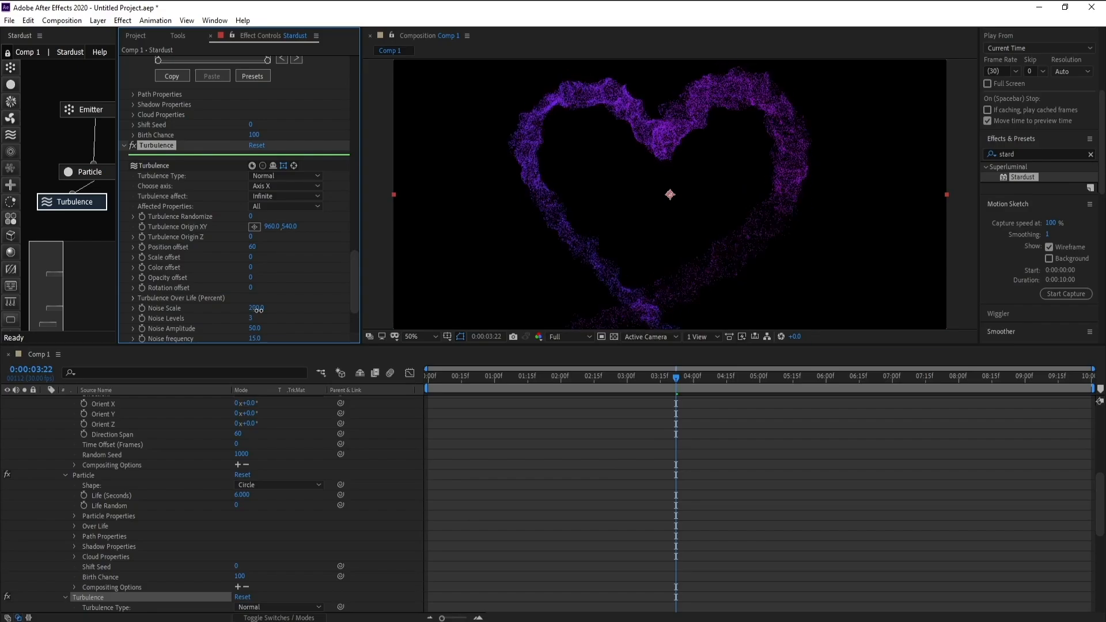
mouse_move(258, 310)
left_mouse_down()
mouse_move(351, 315)
mouse_move(267, 321)
left_mouse_up()
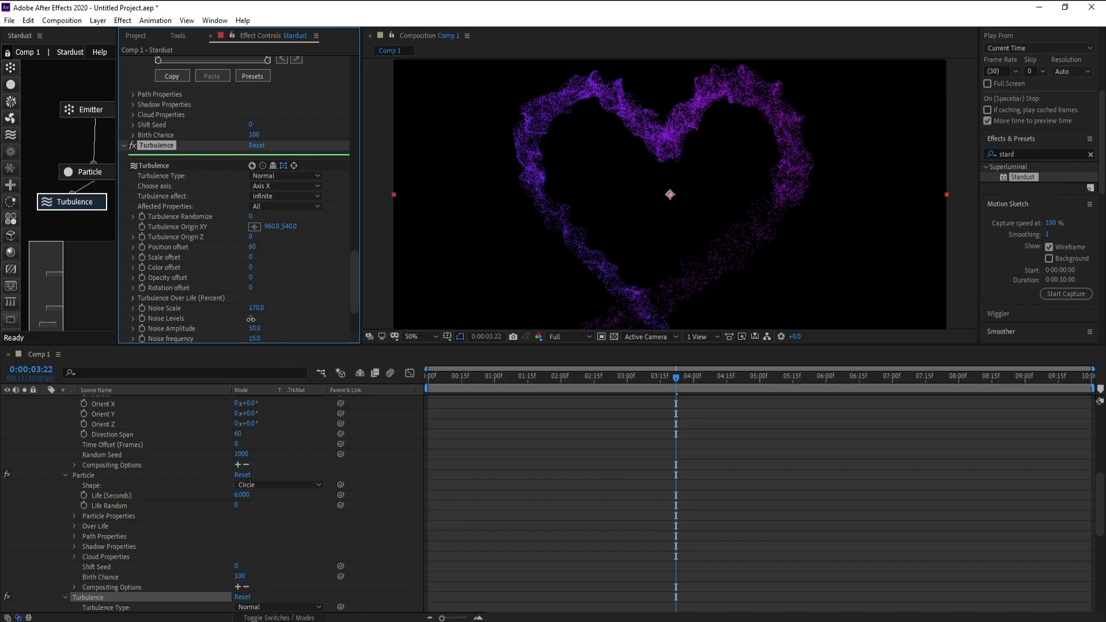
left_click(252, 318)
type("2")
key("Return")
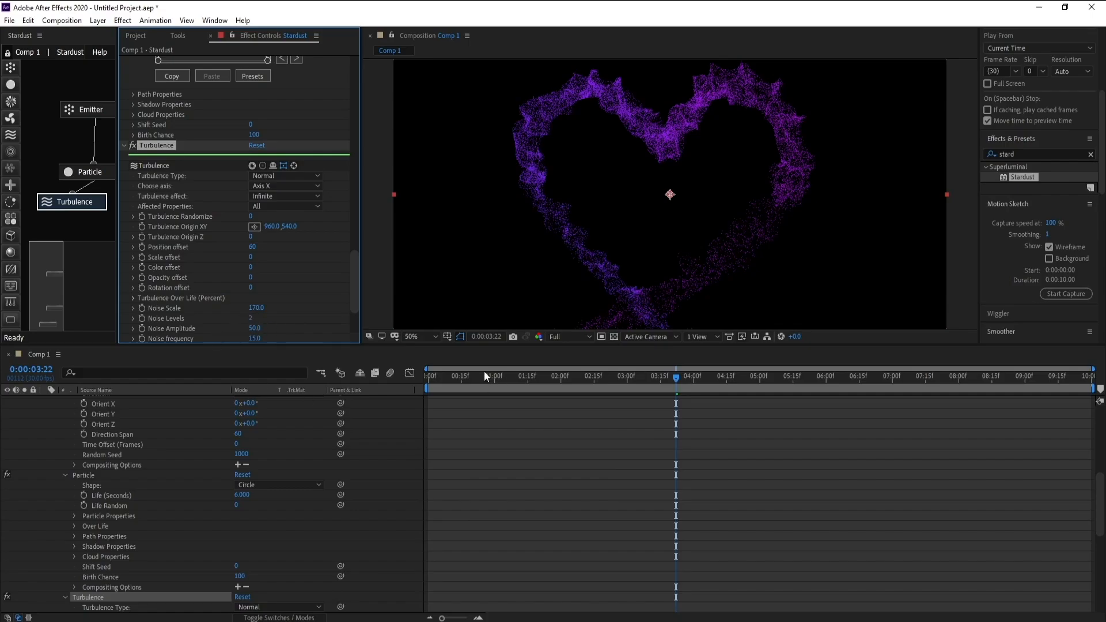
Step: Preview the turbulent heart trail from 0:00:00:00 and again from 0:00:00:29, stopping playback at 0:00:03:01
left_click(441, 387)
left_click_drag(445, 381, 411, 379)
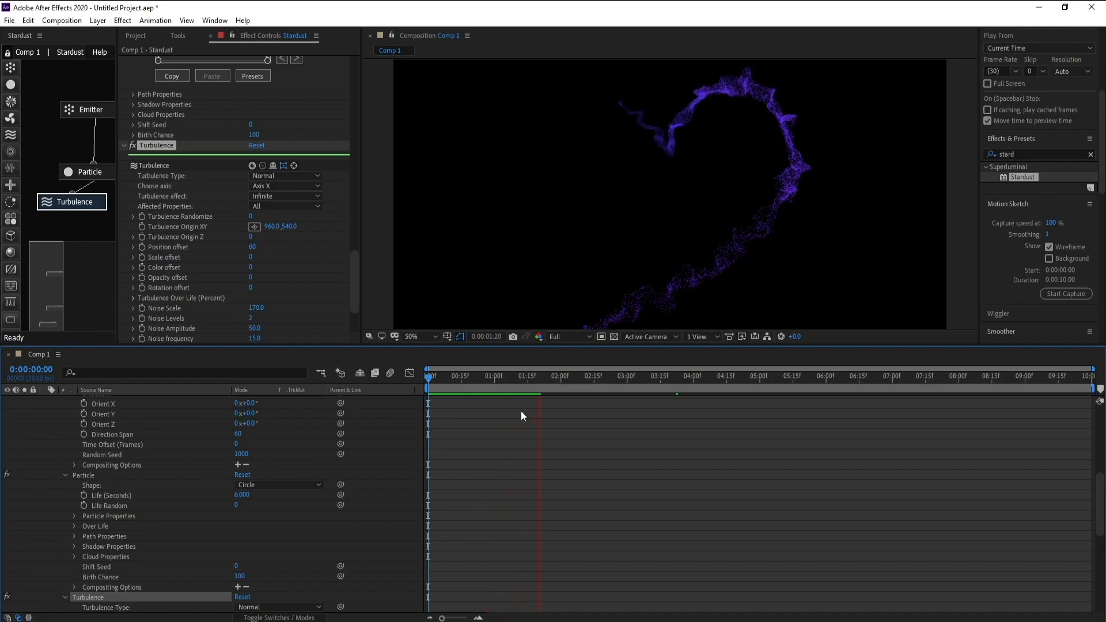
left_click(492, 381)
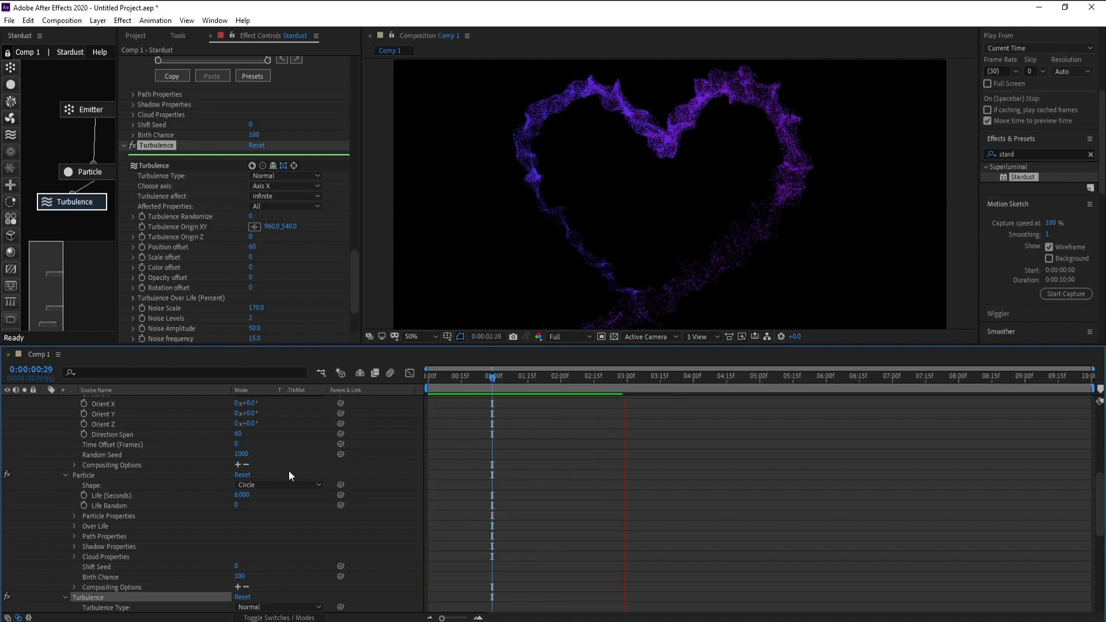
key("space")
Step: Collapse the properties of the Stardust and Null 1 layers, select the Stardust layer, and widen the Stardust node panel
scroll(183, 518, "up", 6)
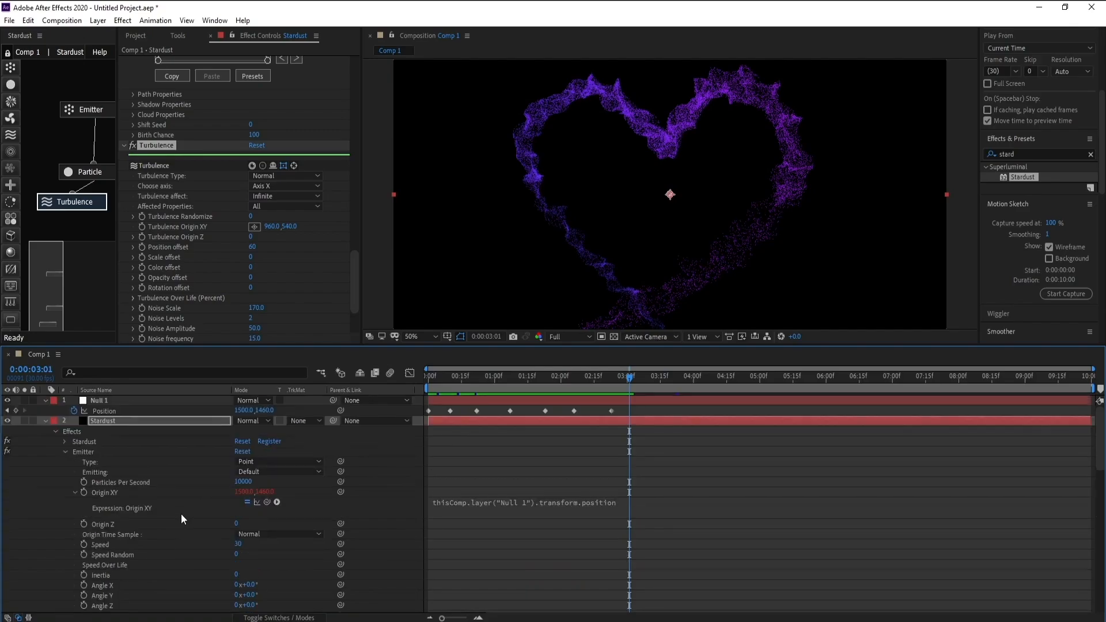
left_click(46, 421)
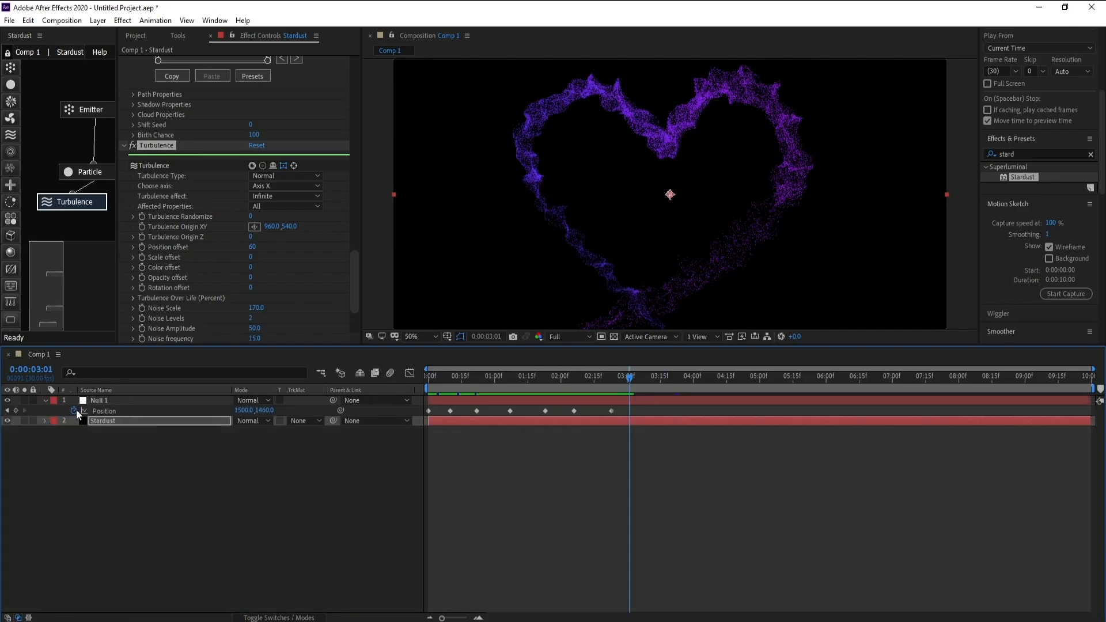
left_click(46, 401)
left_click(107, 413)
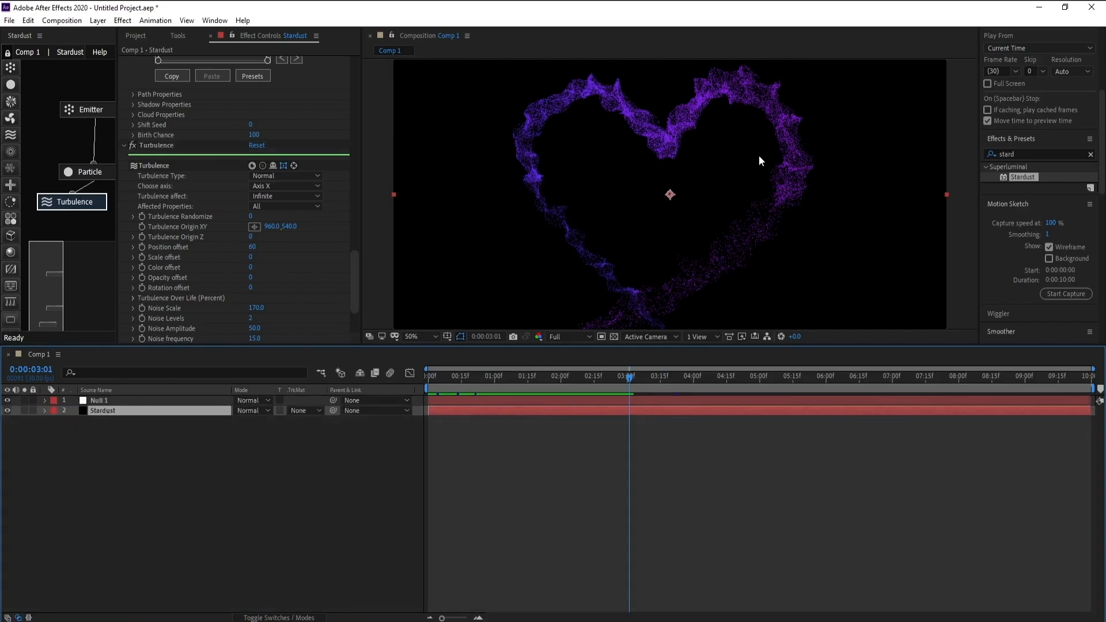
scroll(777, 110, "up", 1)
scroll(688, 236, "down", 1)
left_click_drag(118, 135, 194, 136)
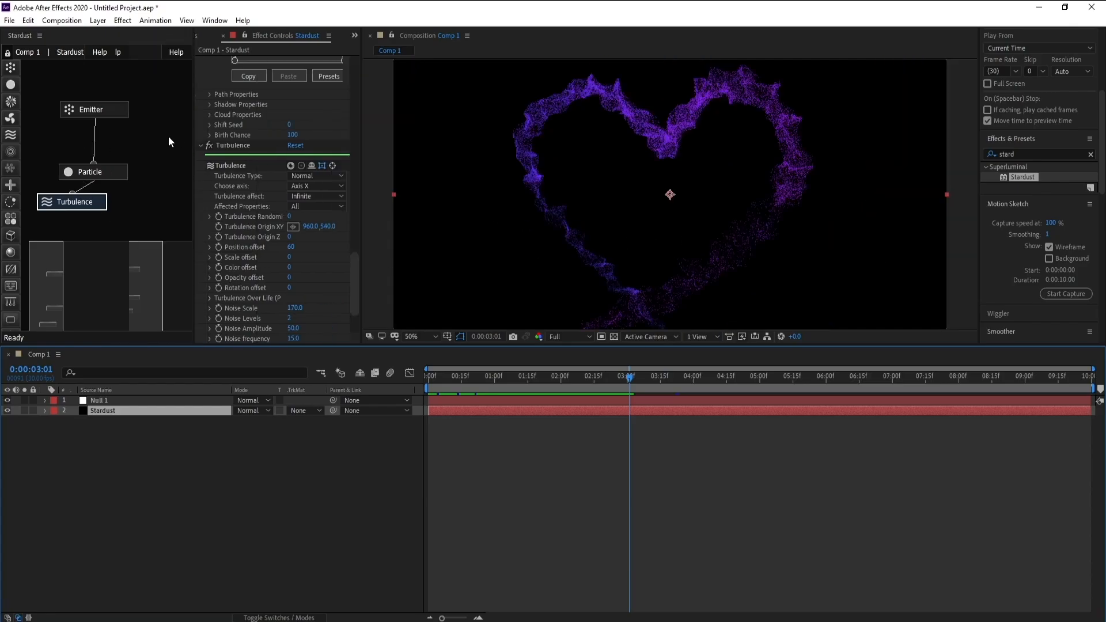
Step: Duplicate the Emitter node, place the copy beside the original, and connect a new Particle node beneath it
left_click(127, 113)
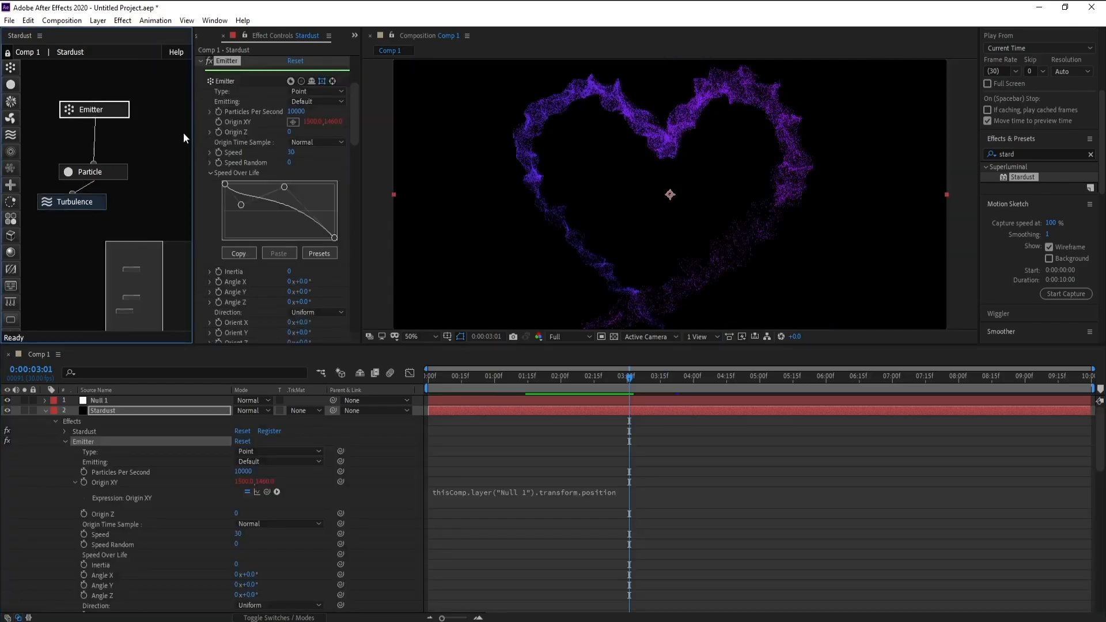
left_click(140, 139)
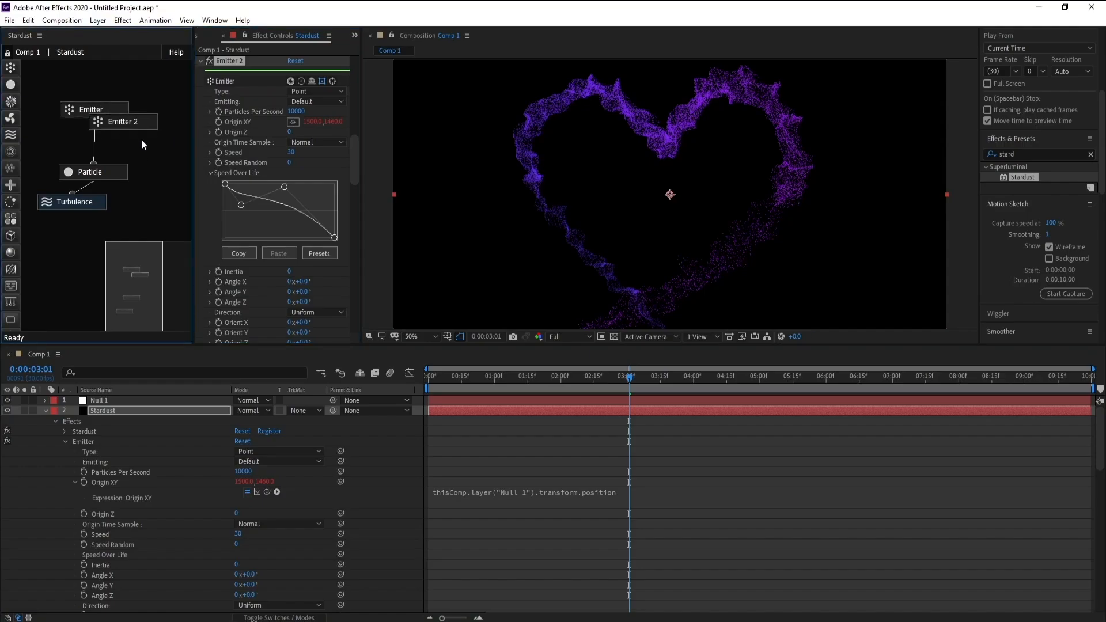
left_click_drag(151, 123, 177, 115)
left_click(12, 86)
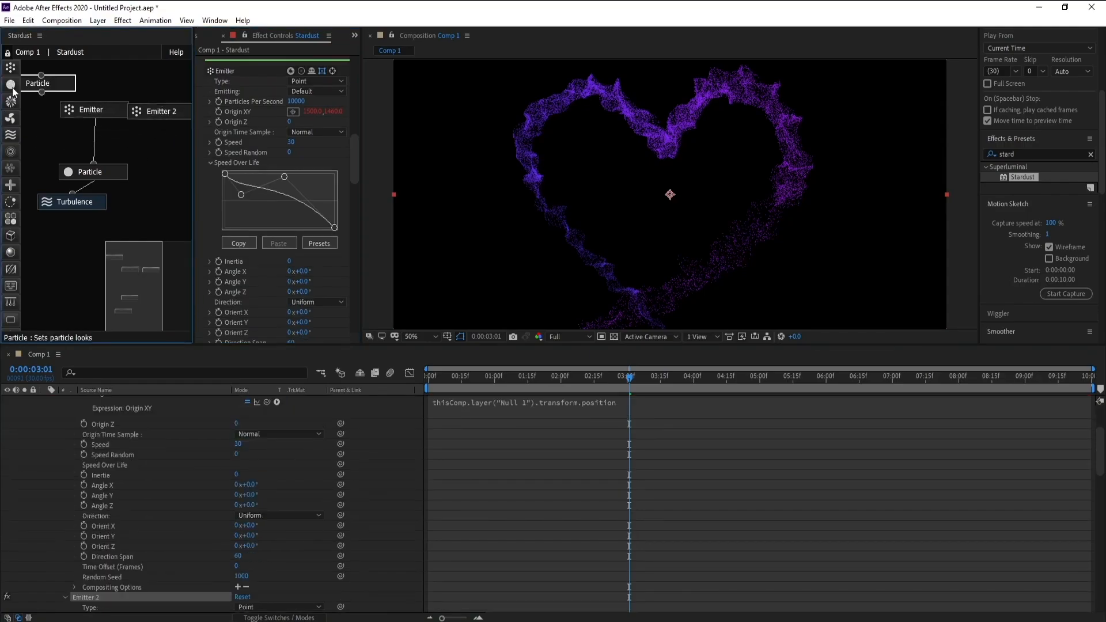
left_click_drag(54, 85, 157, 160)
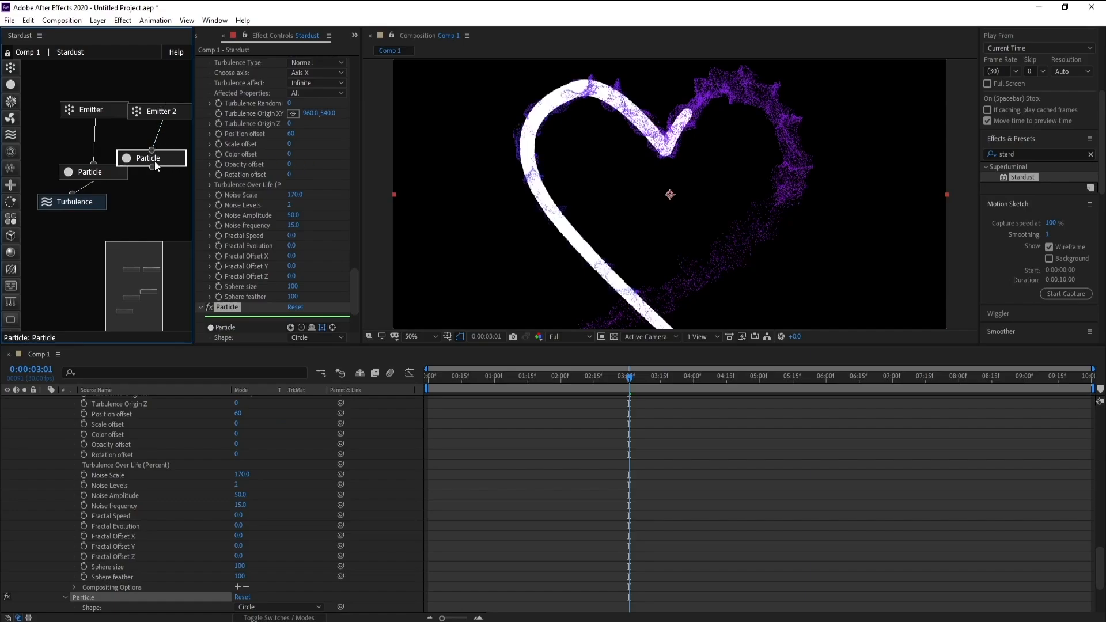
Step: Set Emitter 2's Particles Per Second to 1000
left_click(156, 112)
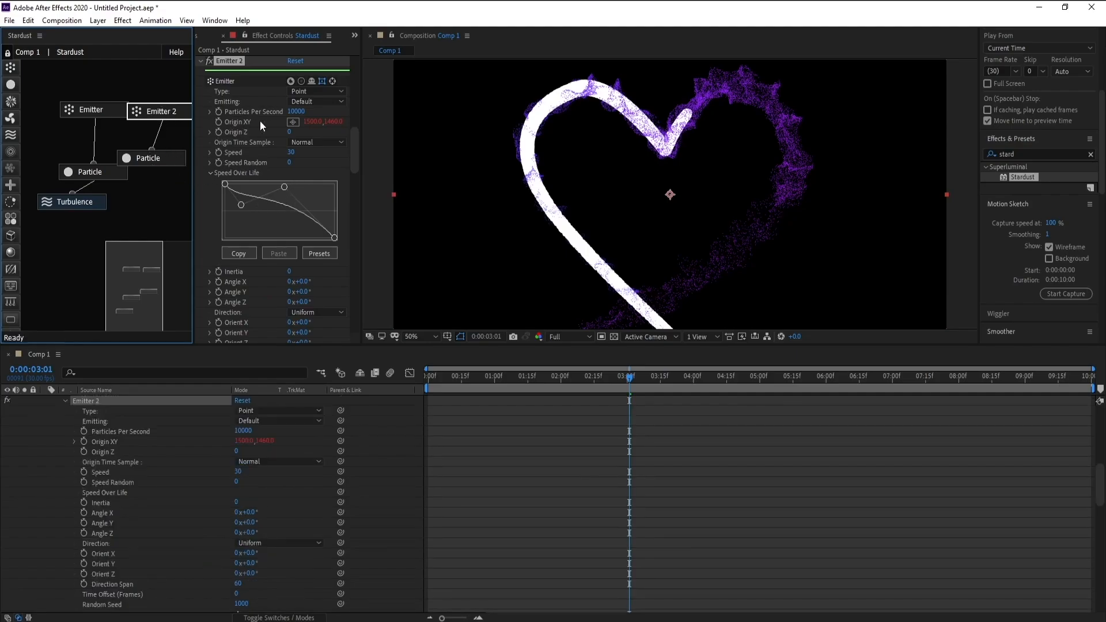
left_click(297, 111)
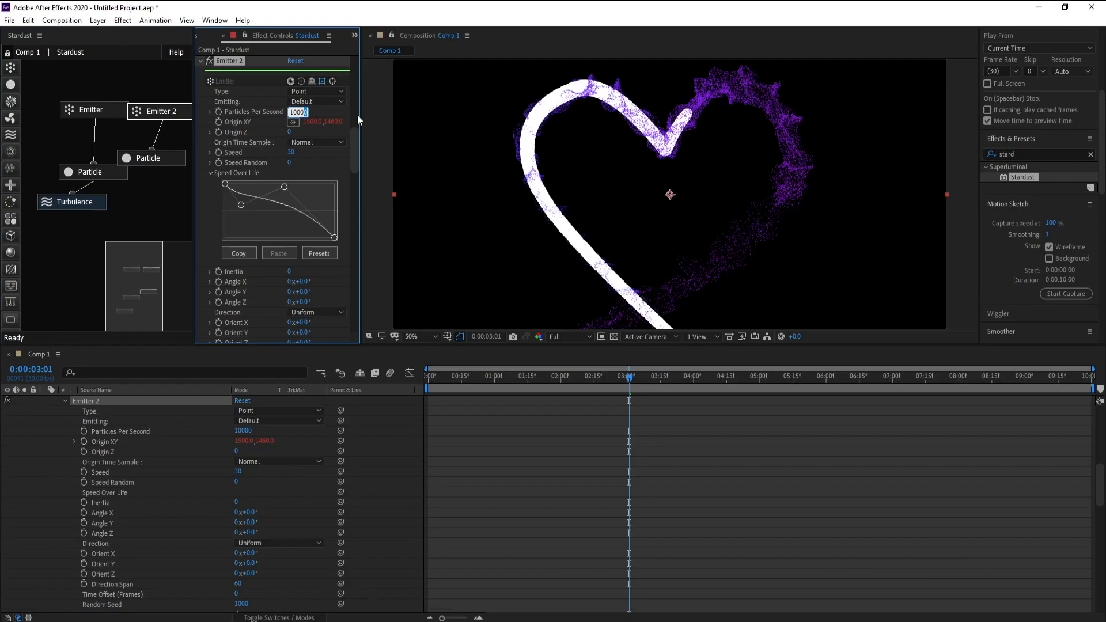
key("BackSpace")
key("Return")
Step: Set the Size of the Particle connected to Emitter 2 to 2 pixels
left_click(139, 156)
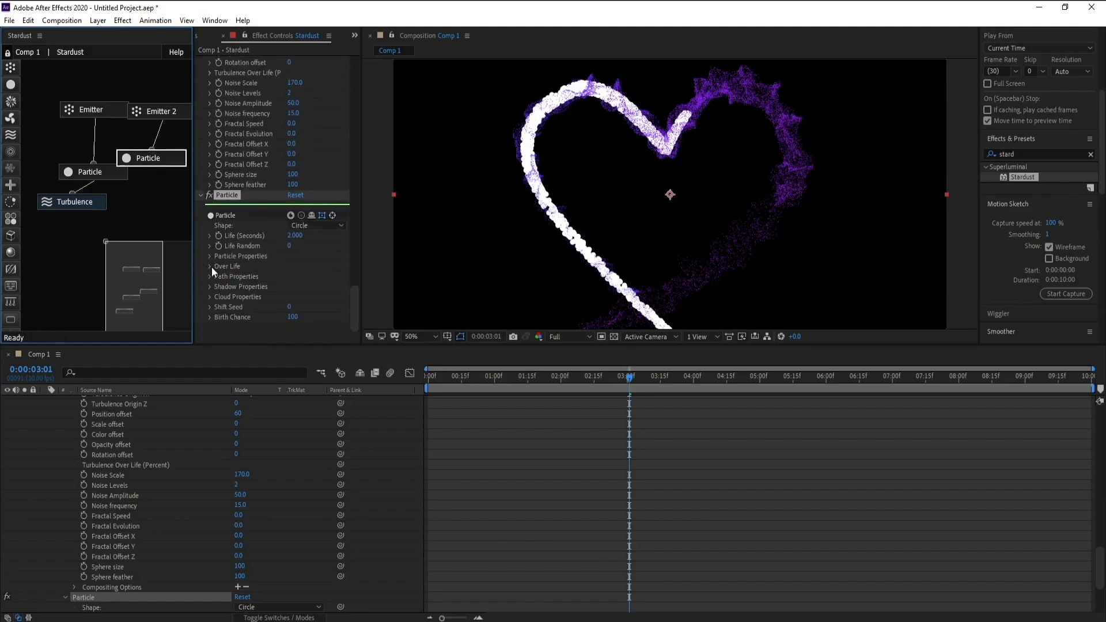
left_click(210, 256)
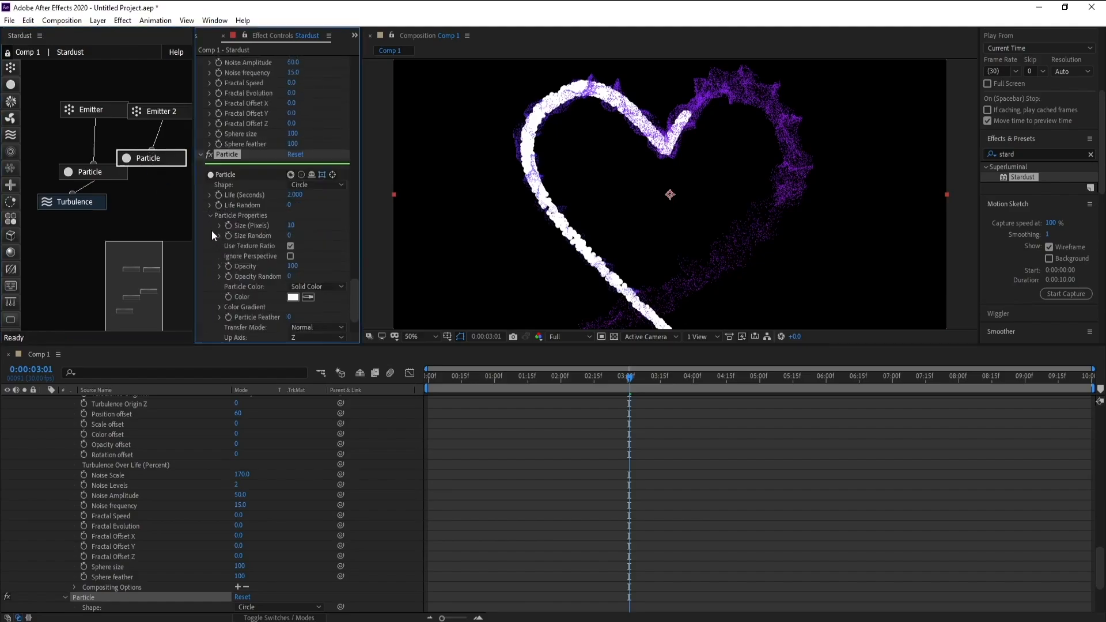
left_click(293, 225)
type("3")
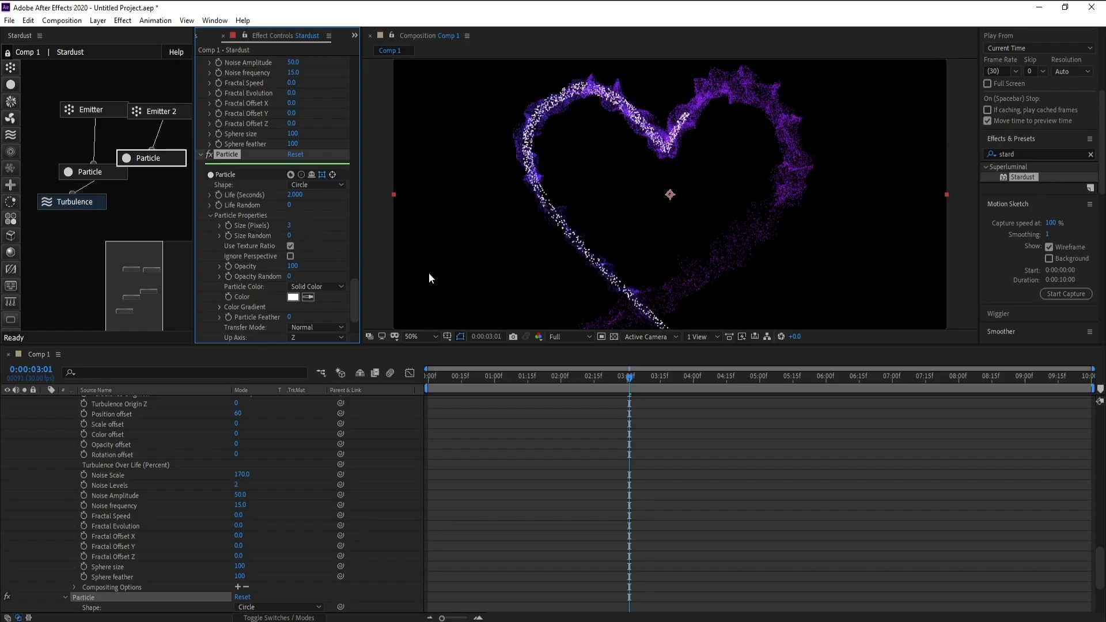
left_click(291, 226)
type("2")
key("Return")
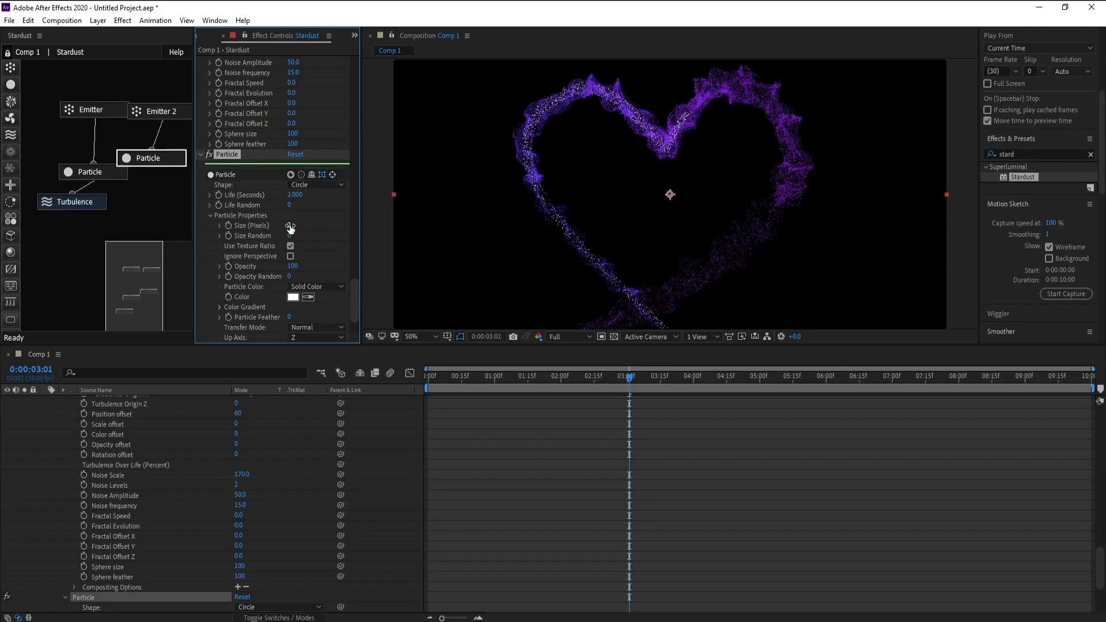
Step: Set Emitter 2's Speed to 10 and its Speed Random to 55
left_click(166, 117)
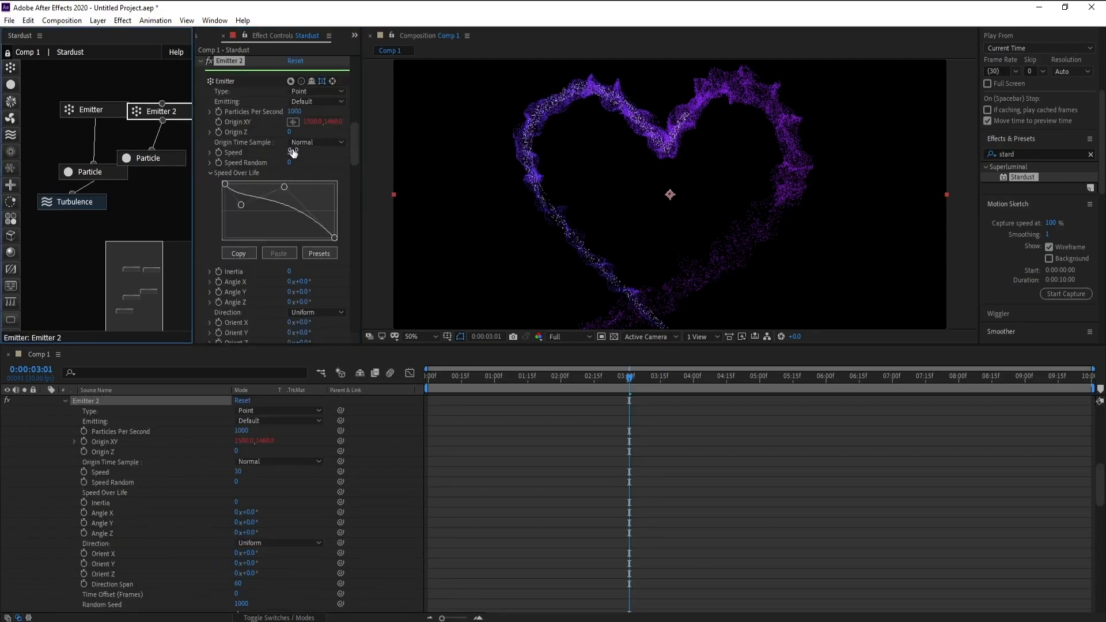
left_click_drag(293, 152, 299, 152)
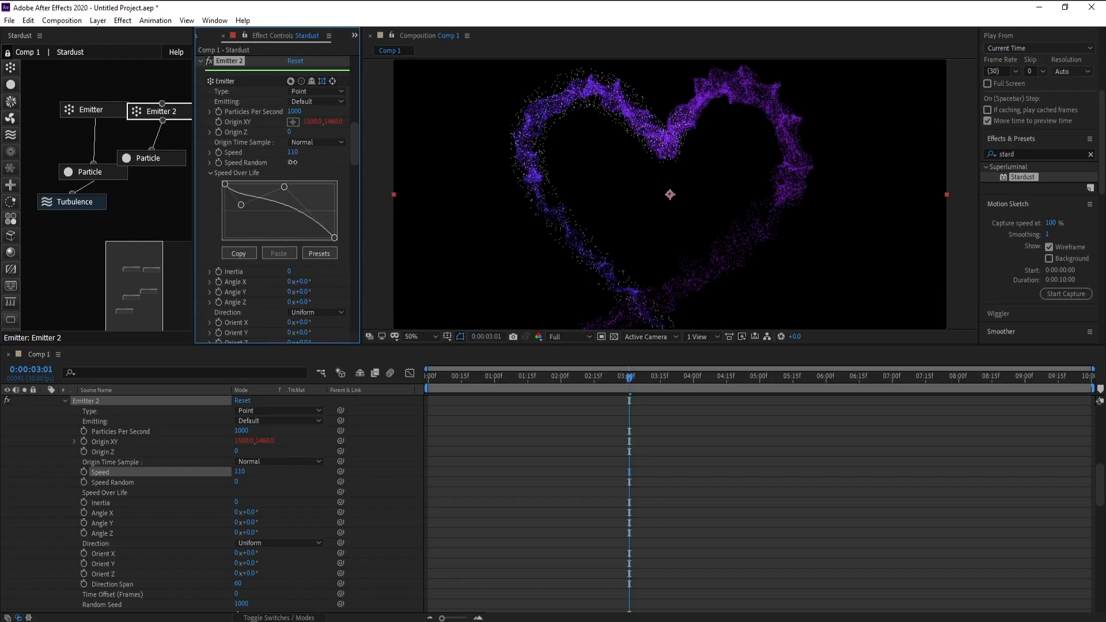
mouse_move(293, 162)
left_mouse_down()
mouse_move(323, 161)
mouse_move(297, 155)
left_mouse_up()
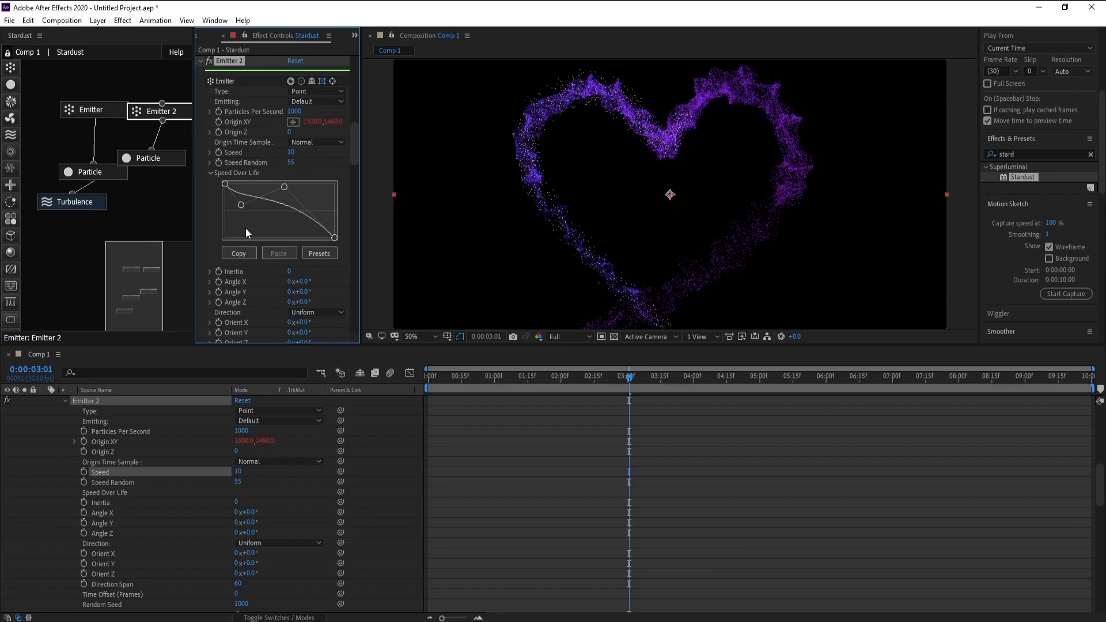
Step: Change the Particle Color of Emitter 2's Particle to Color Over Life
left_click(149, 158)
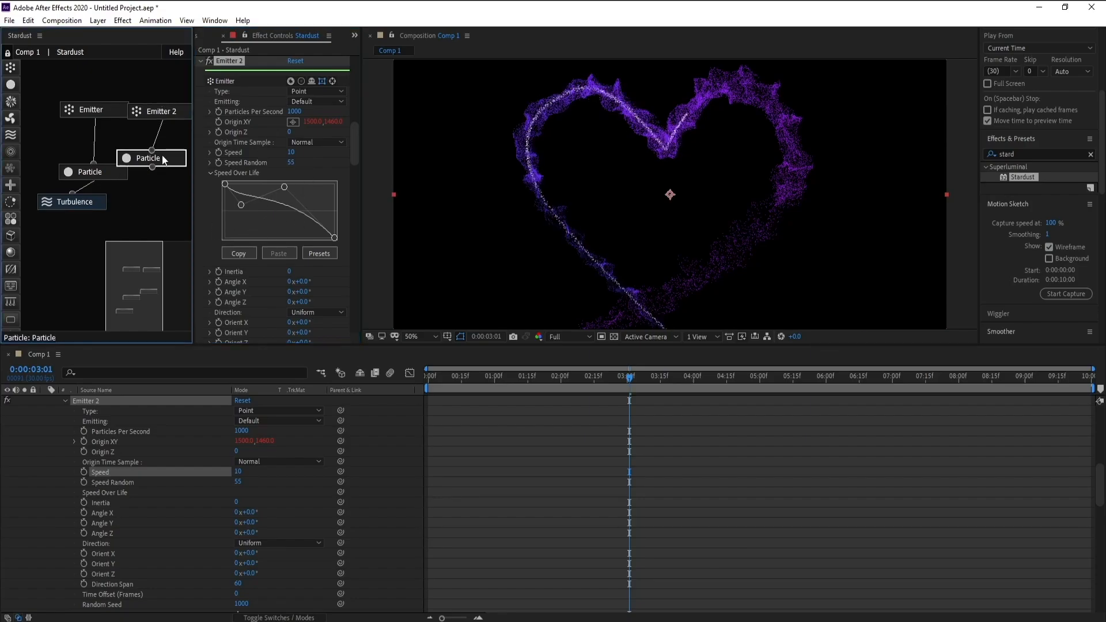
scroll(307, 224, "down", 5)
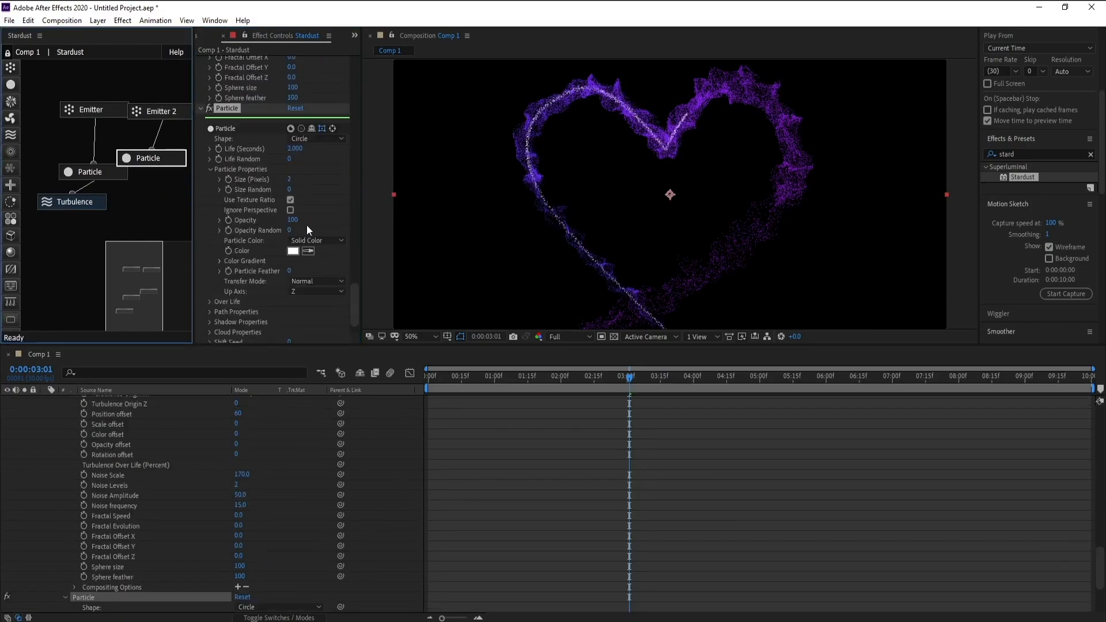
left_click(319, 241)
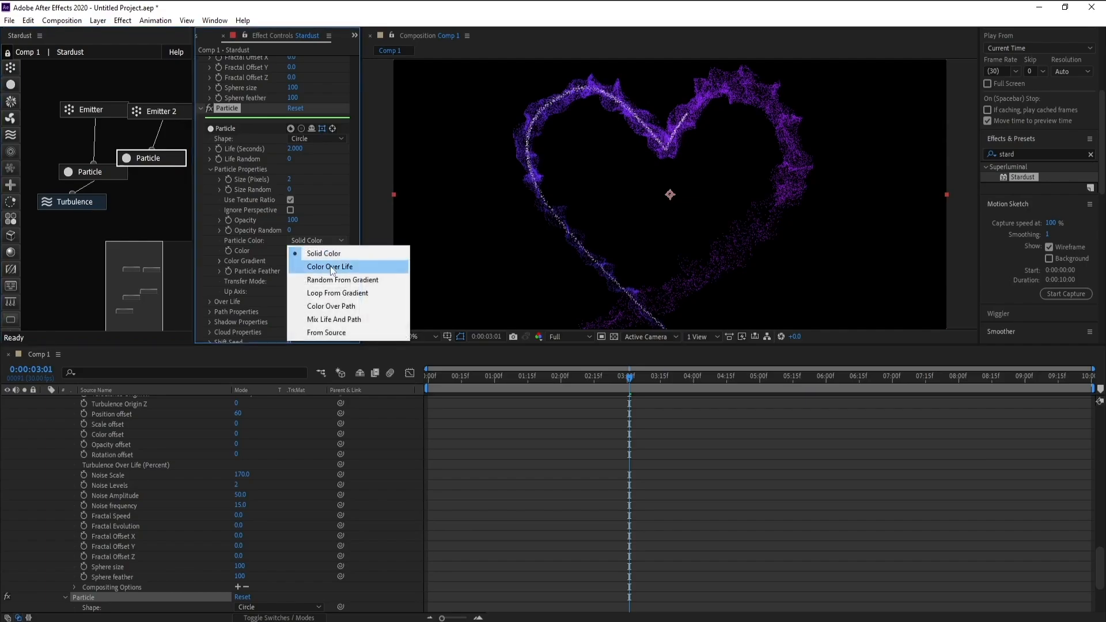
left_click(330, 265)
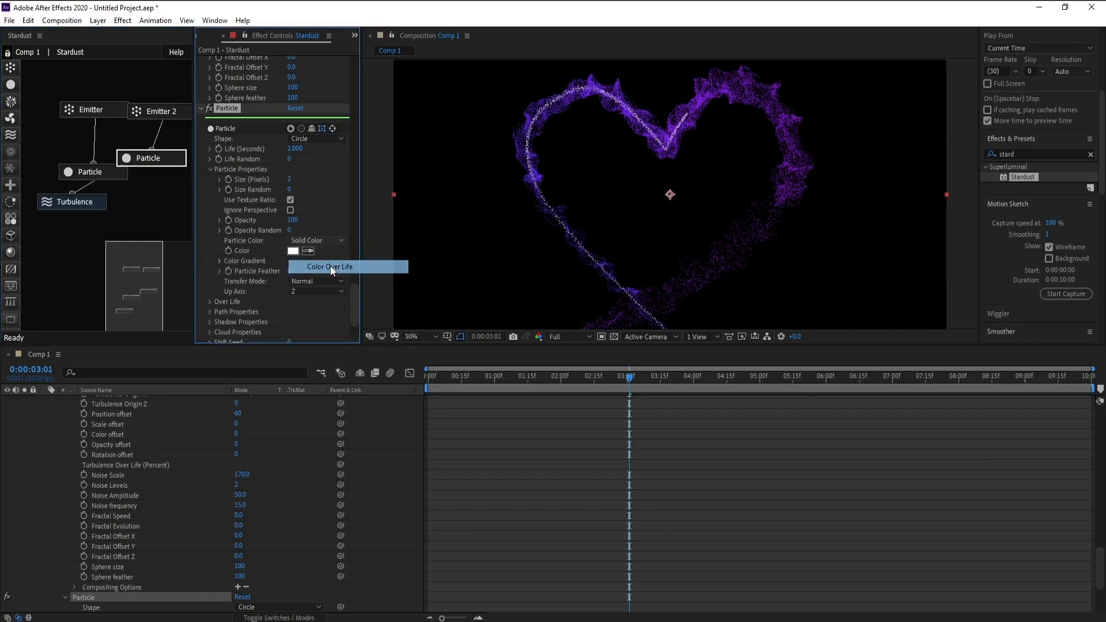
Step: Set the end stop of the Color Gradient for Emitter 2's Particle to a saturated purple with a hue of 288°
left_click(219, 261)
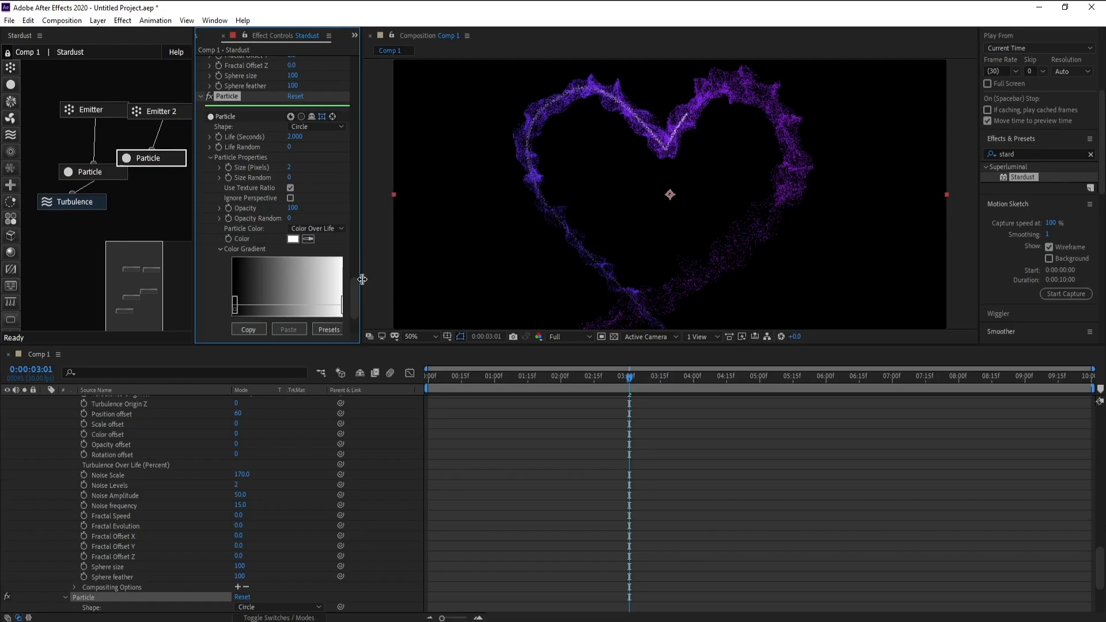
left_click_drag(361, 281, 399, 281)
double_click(345, 312)
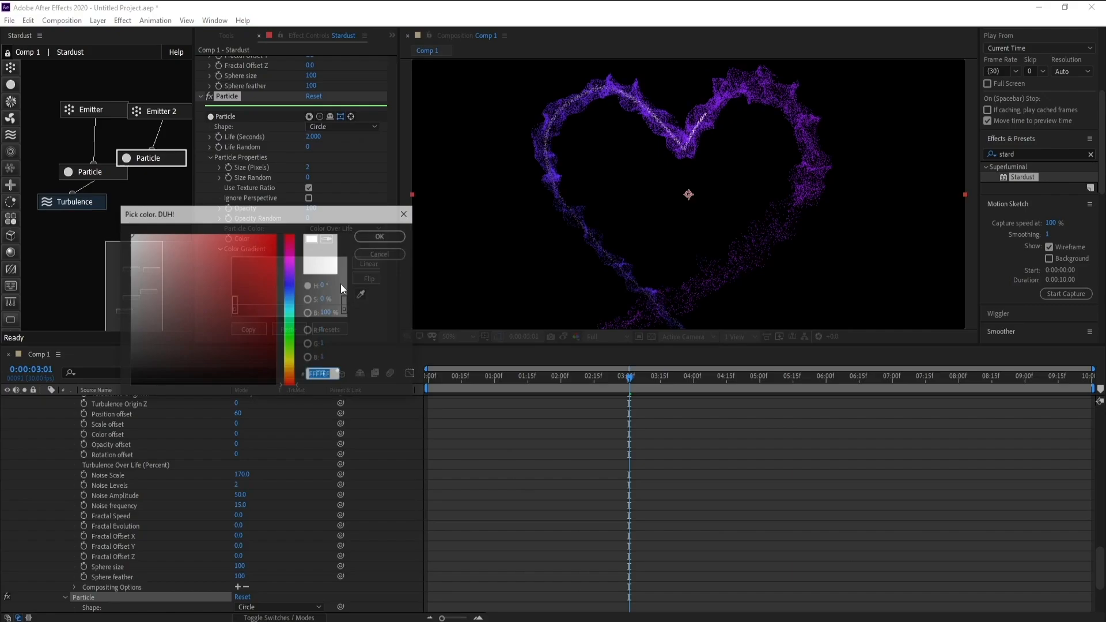
left_click(281, 265)
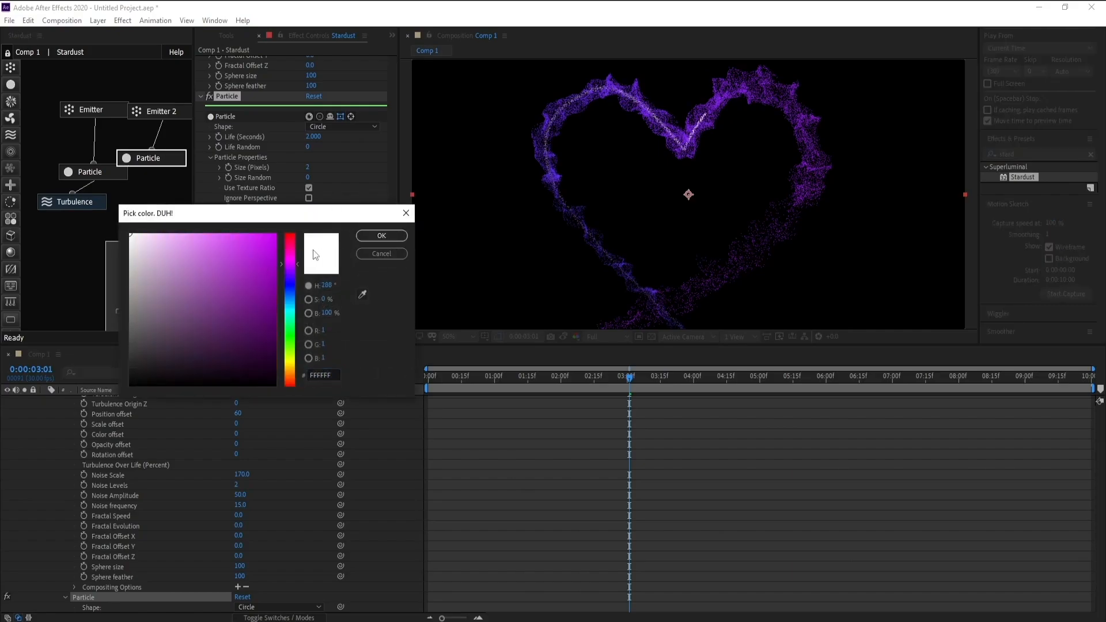
left_click(276, 235)
left_click(382, 236)
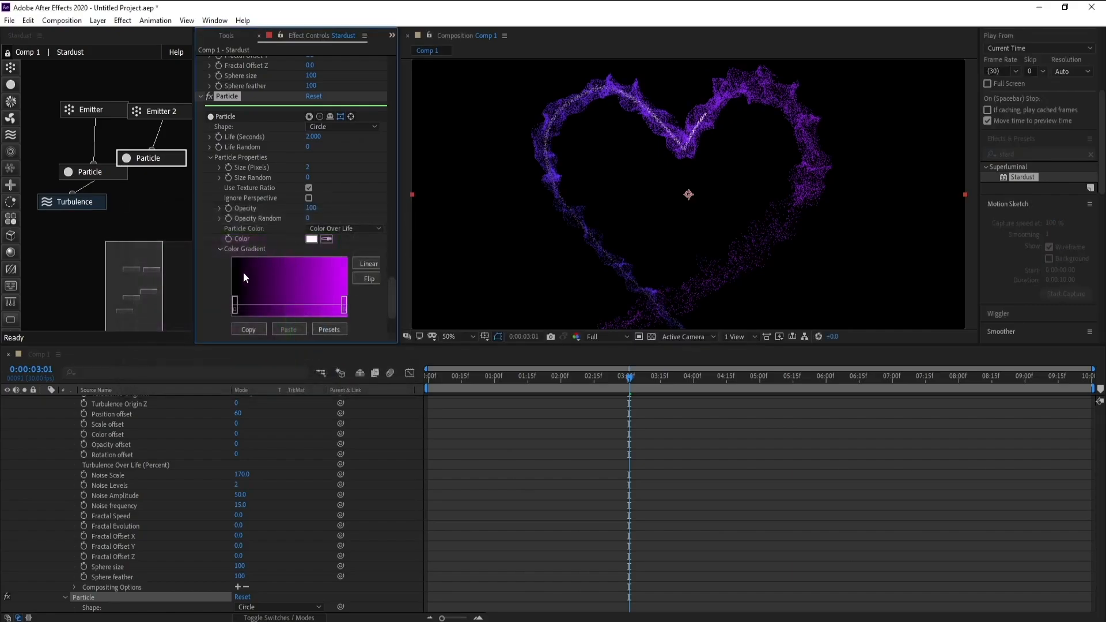
Step: Change the black start stop of this particle's Color Gradient to light violet 9D67FF
double_click(235, 305)
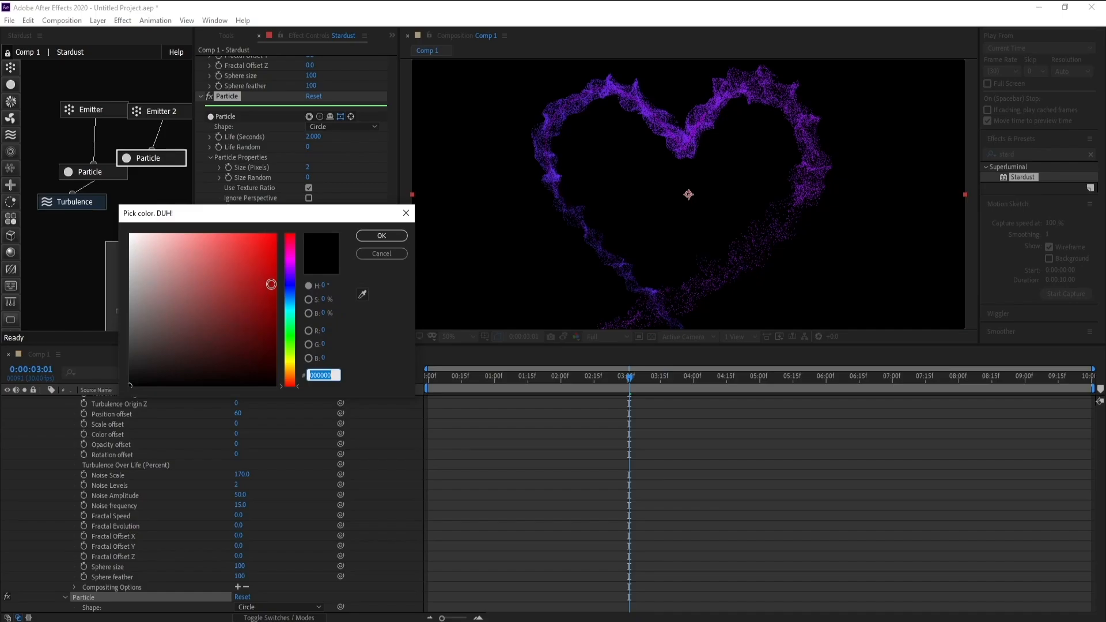
left_click(289, 275)
mouse_move(255, 281)
left_mouse_down()
mouse_move(217, 249)
mouse_move(216, 234)
left_mouse_up()
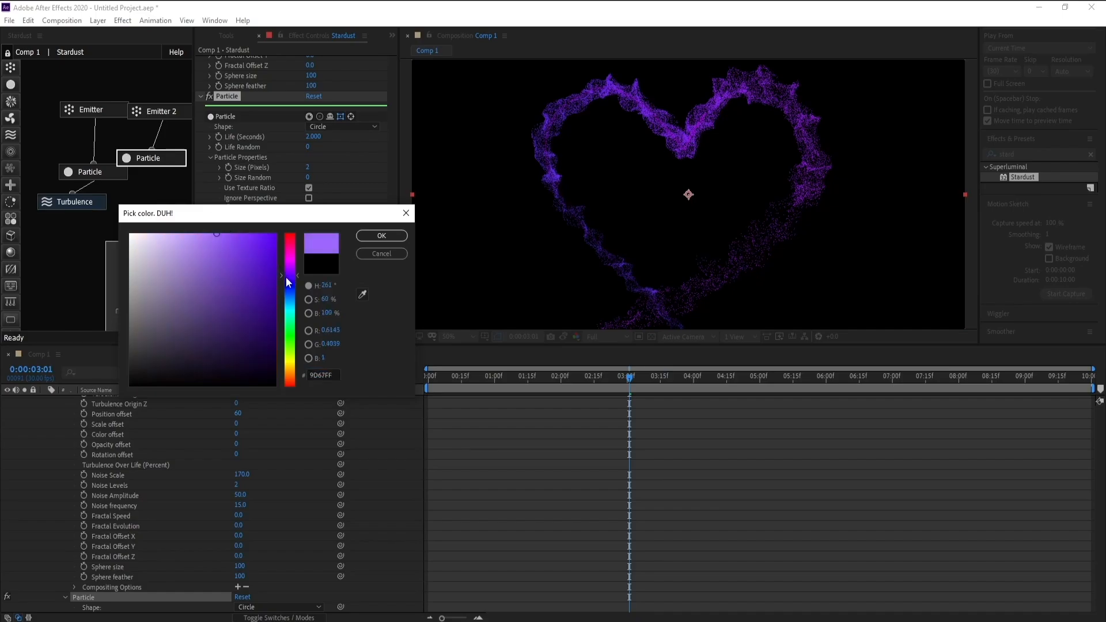
left_click(363, 239)
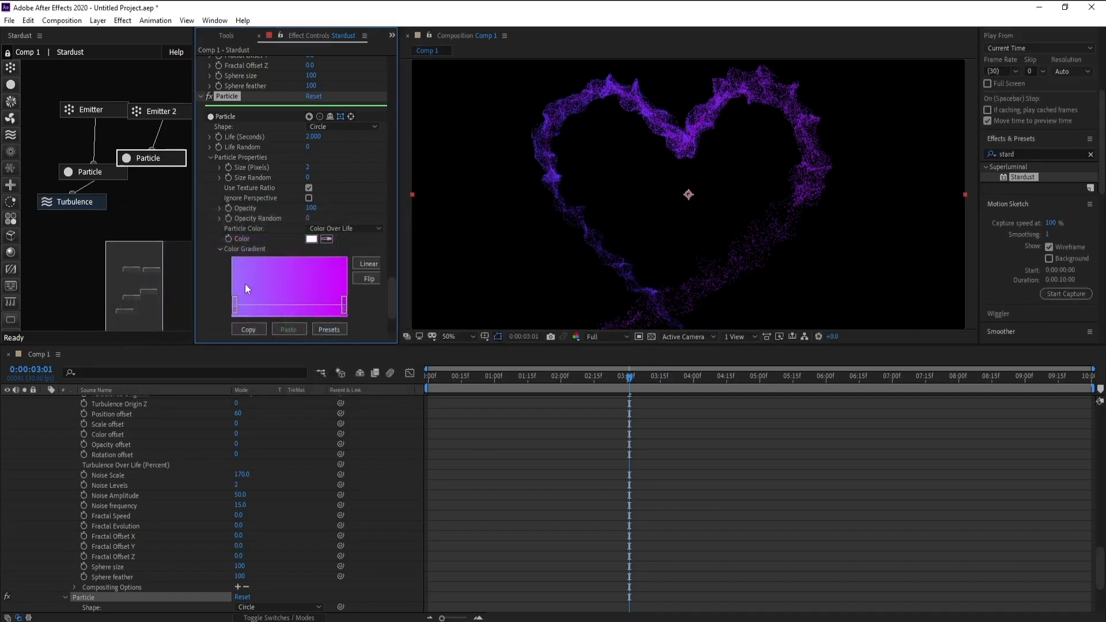
Step: Soften the end stop of this particle's Color Gradient to a slightly darker, less saturated purple
double_click(343, 306)
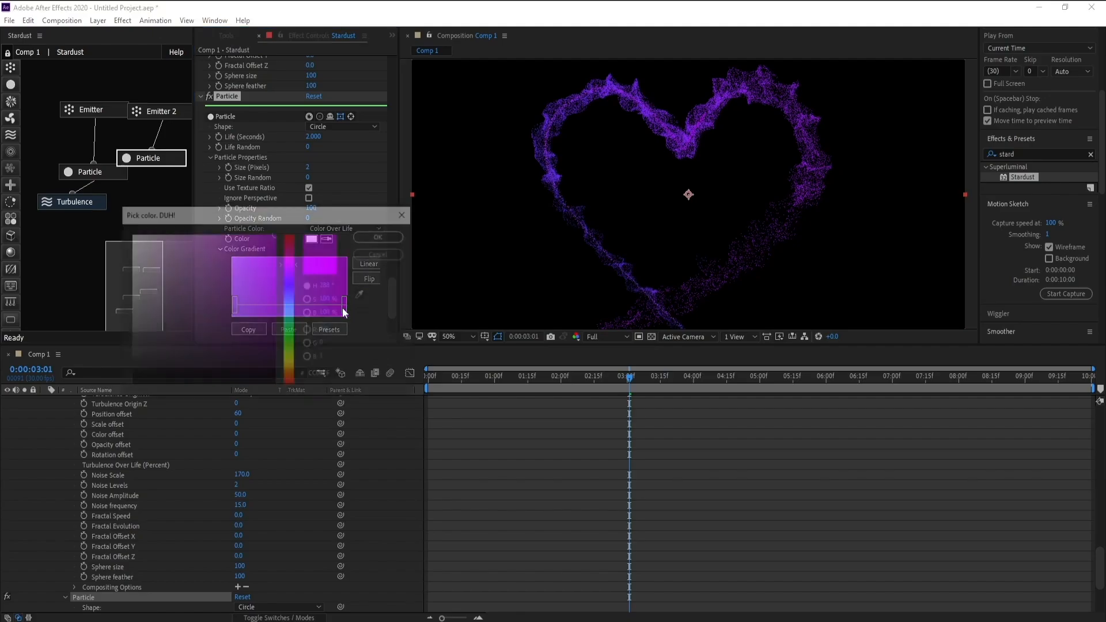
left_click(242, 249)
left_click(368, 237)
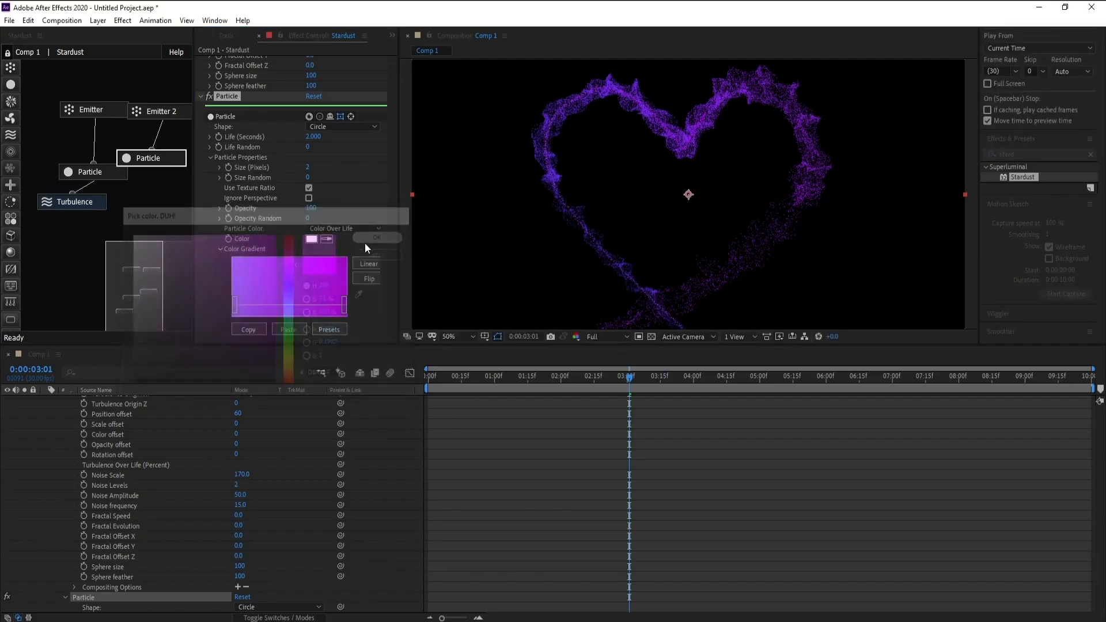
Step: Raise Emitter 2's Speed to 70 and preview the composition
left_click(160, 117)
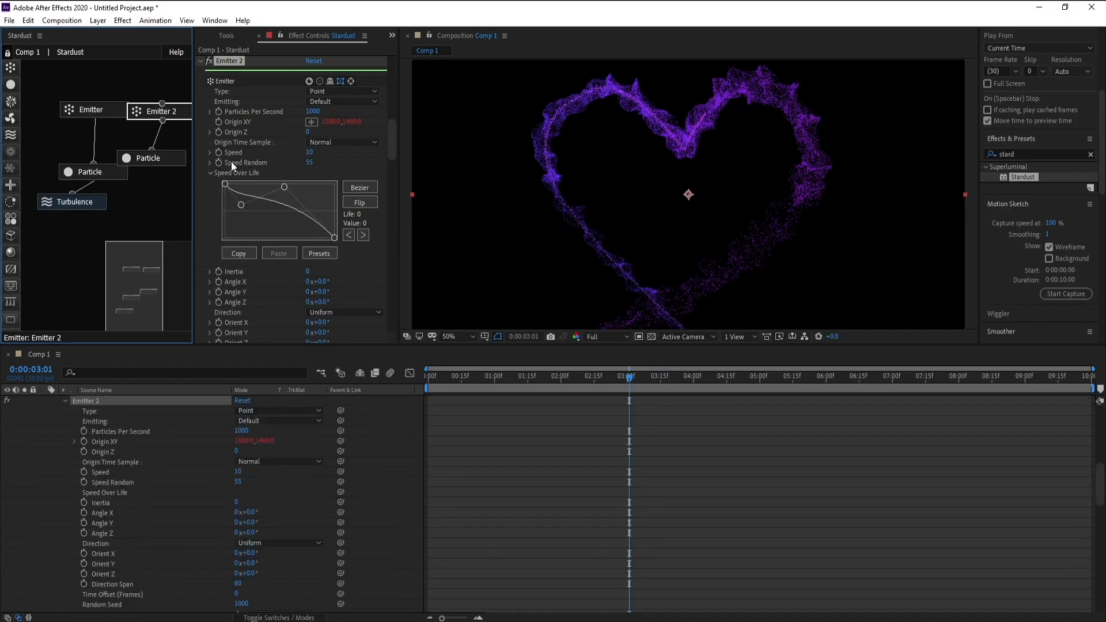
left_click_drag(312, 153, 313, 153)
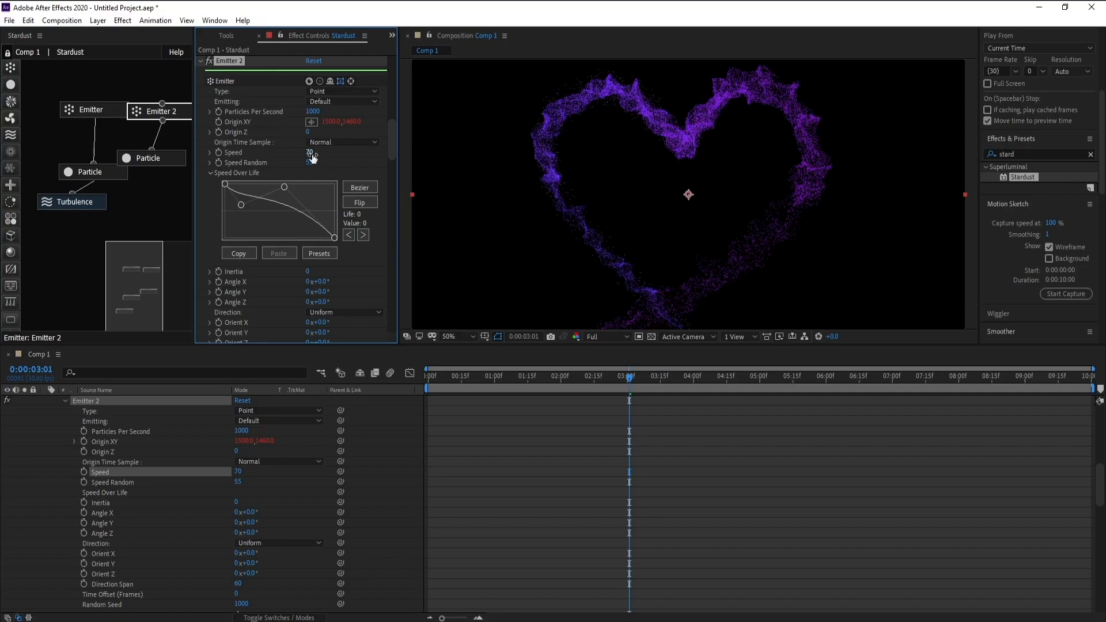
key("space")
Step: Collapse the Stardust layer's properties and apply the Glow effect to that layer
scroll(99, 476, "up", 10)
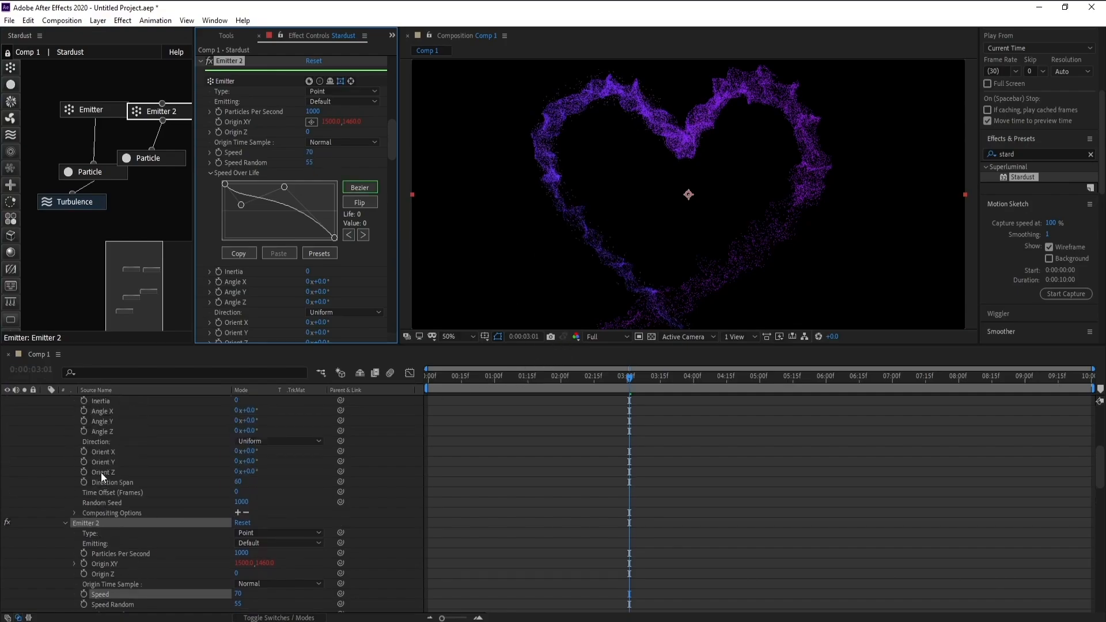
left_click(44, 412)
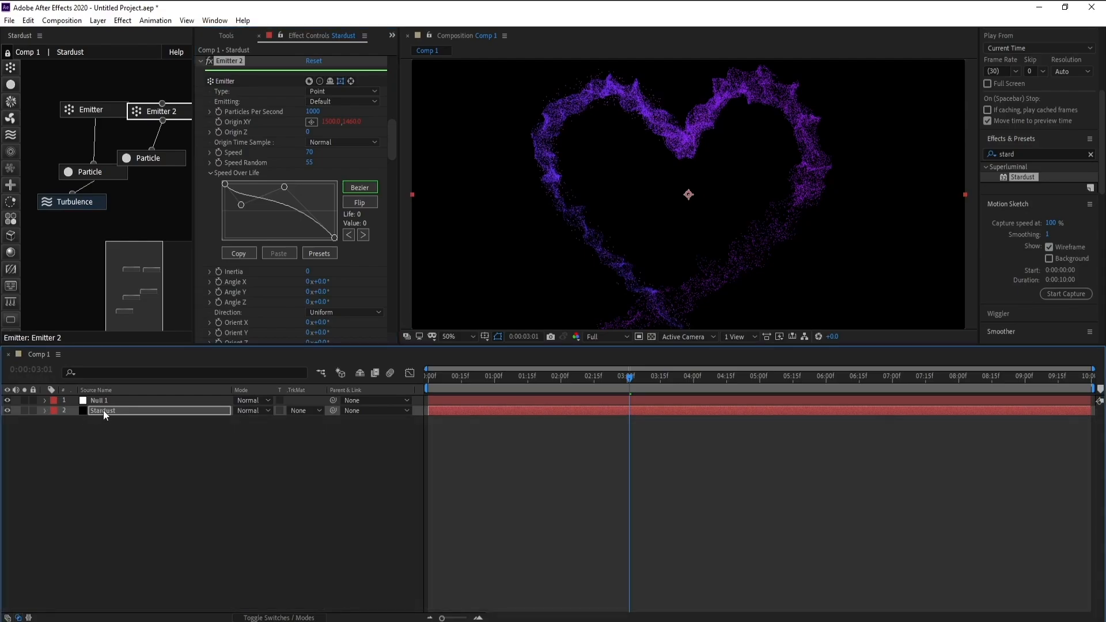
left_click(124, 22)
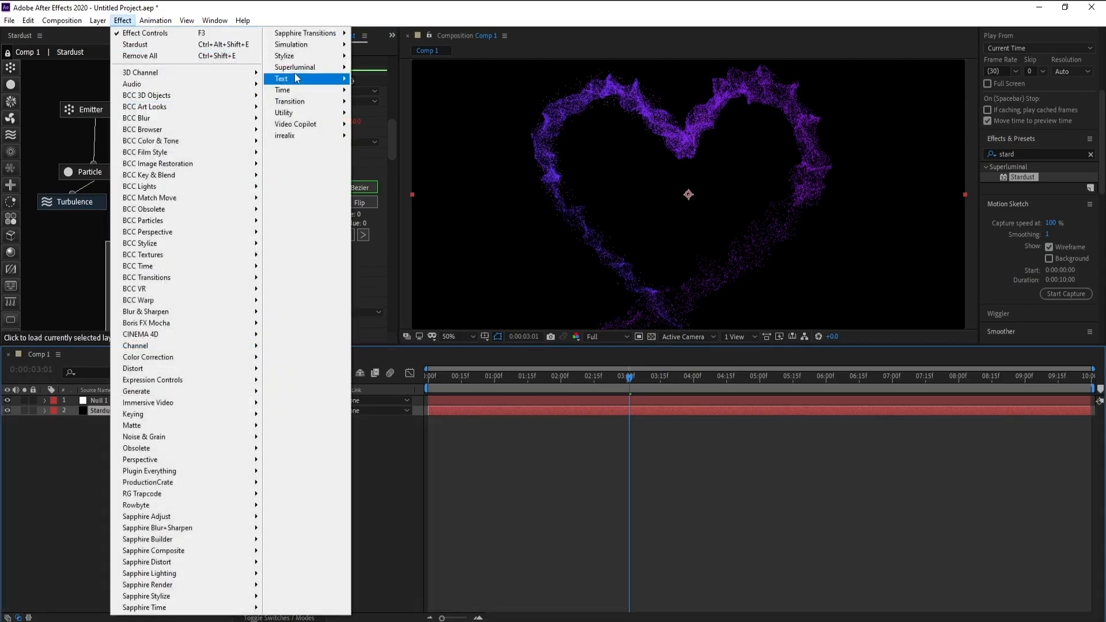
mouse_move(305, 56)
left_click(405, 268)
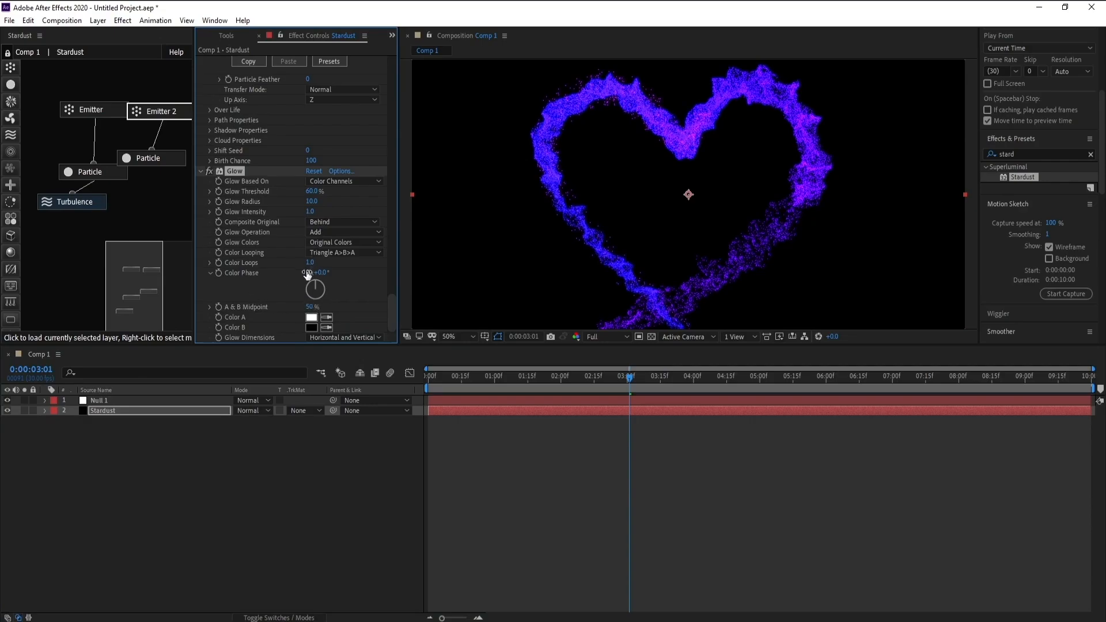
Step: Set the Glow Threshold to 80% and the Glow Radius to 239
left_click(311, 192)
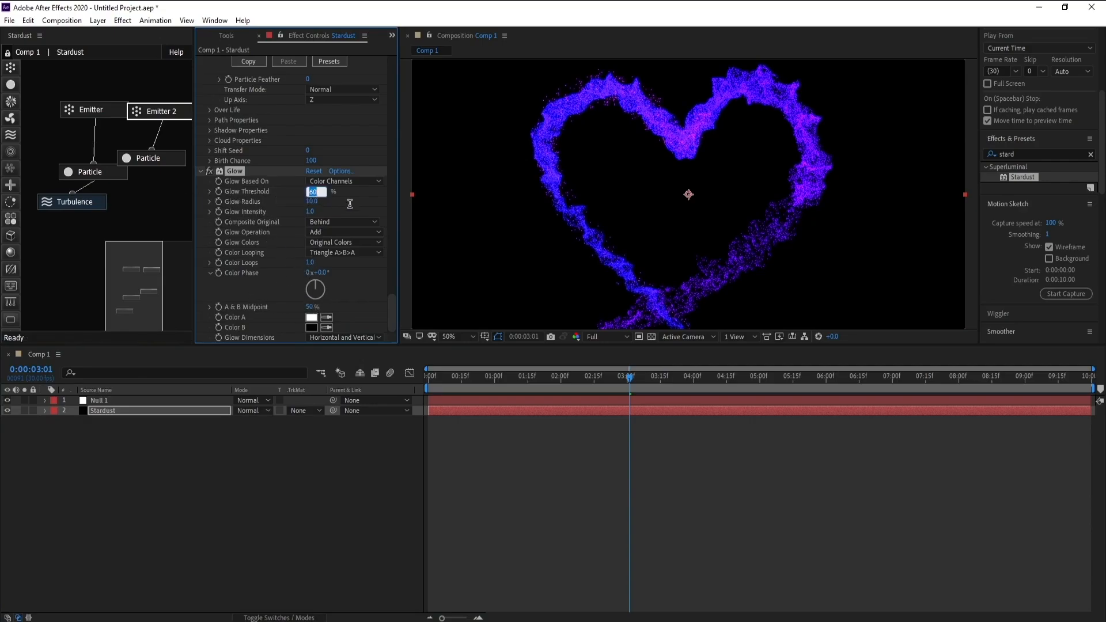
type("80")
key("Return")
left_click_drag(314, 204, 451, 208)
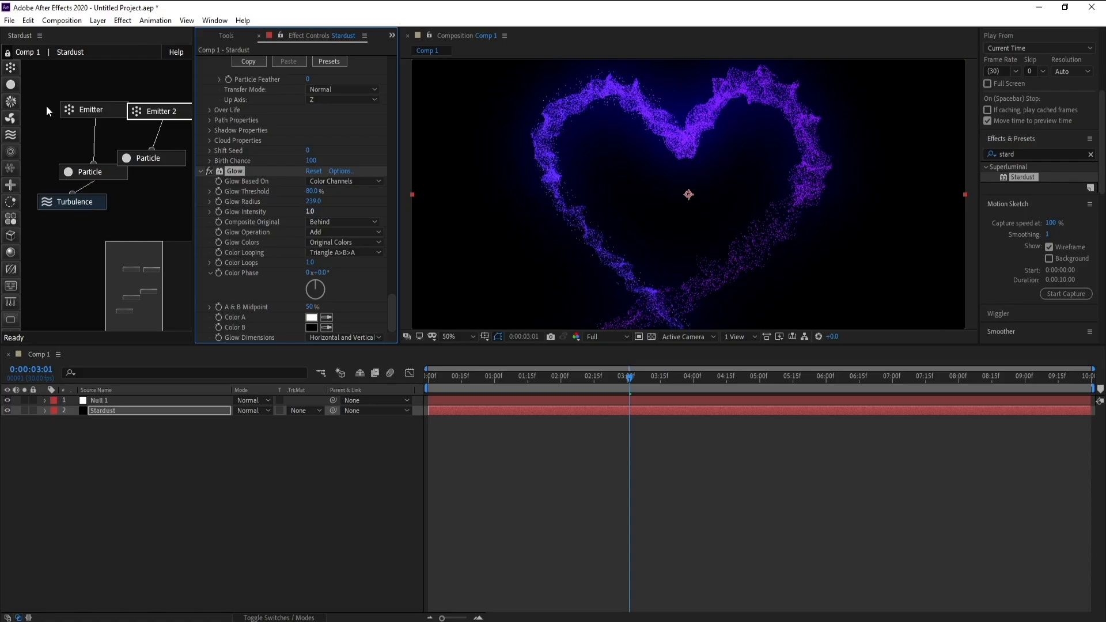
Step: Apply the Curves effect to the Stardust layer and shape its RGB curve into a gentle S for more contrast
left_click(122, 20)
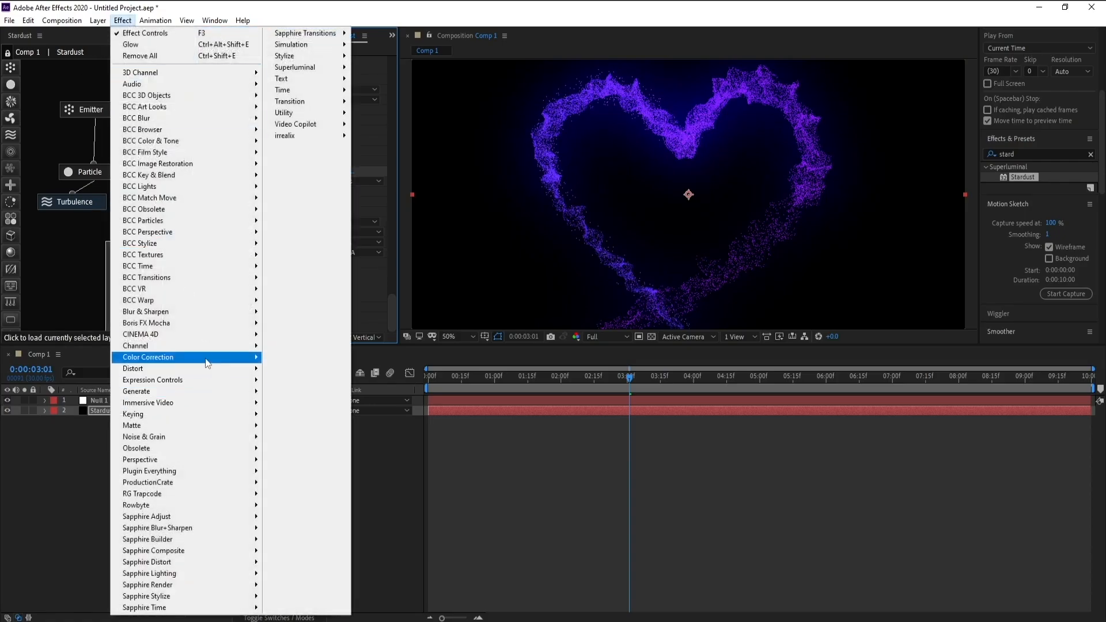
mouse_move(206, 363)
left_click(310, 432)
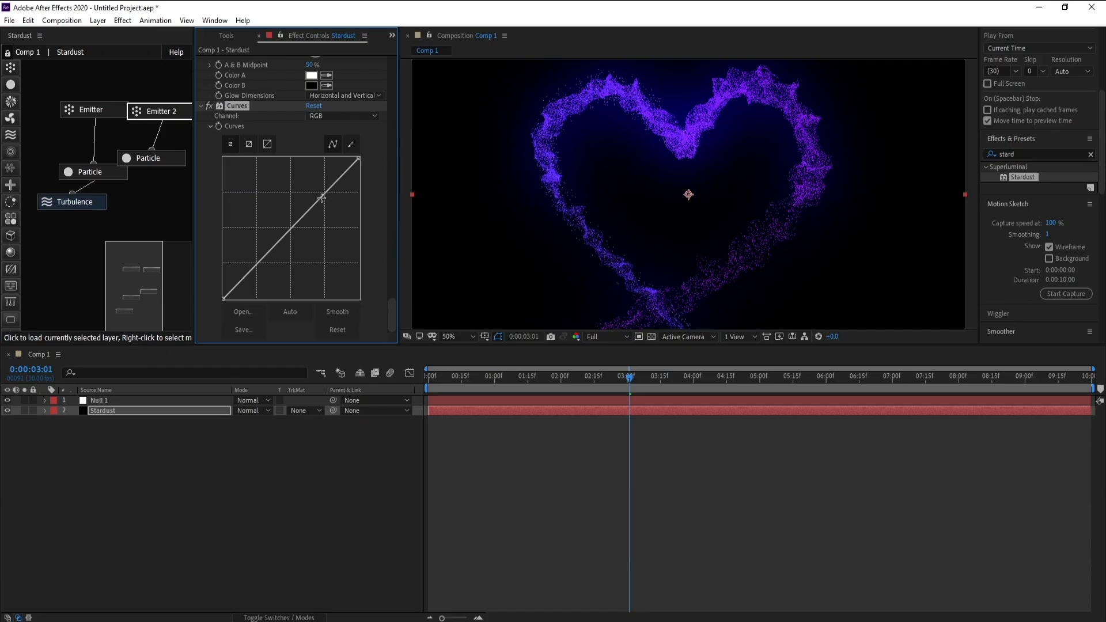
left_click_drag(321, 198, 311, 199)
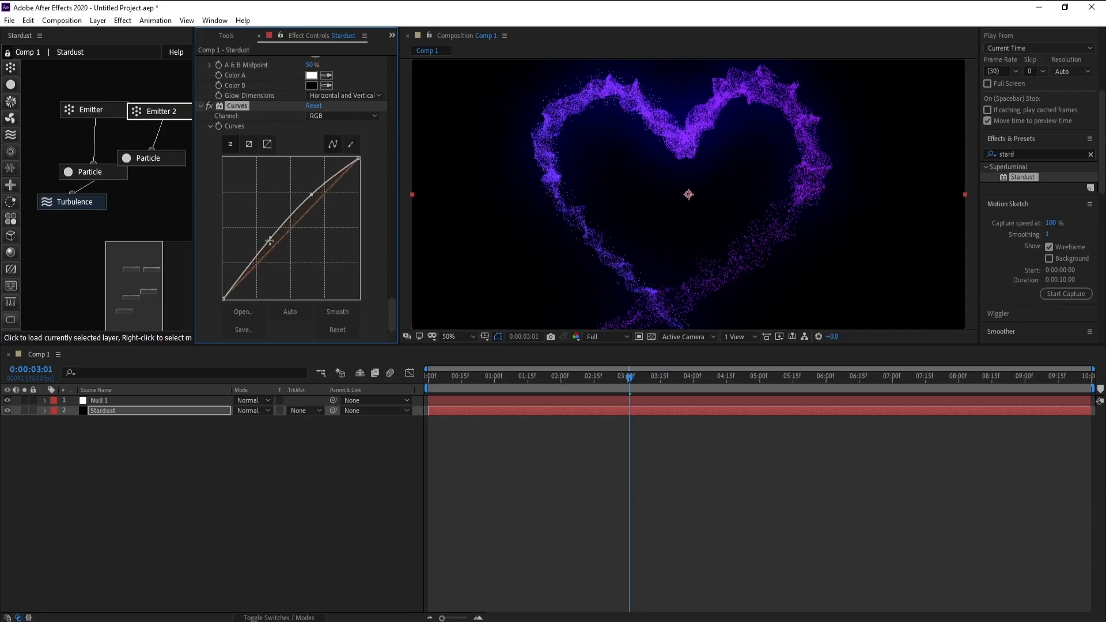
left_click_drag(270, 241, 274, 257)
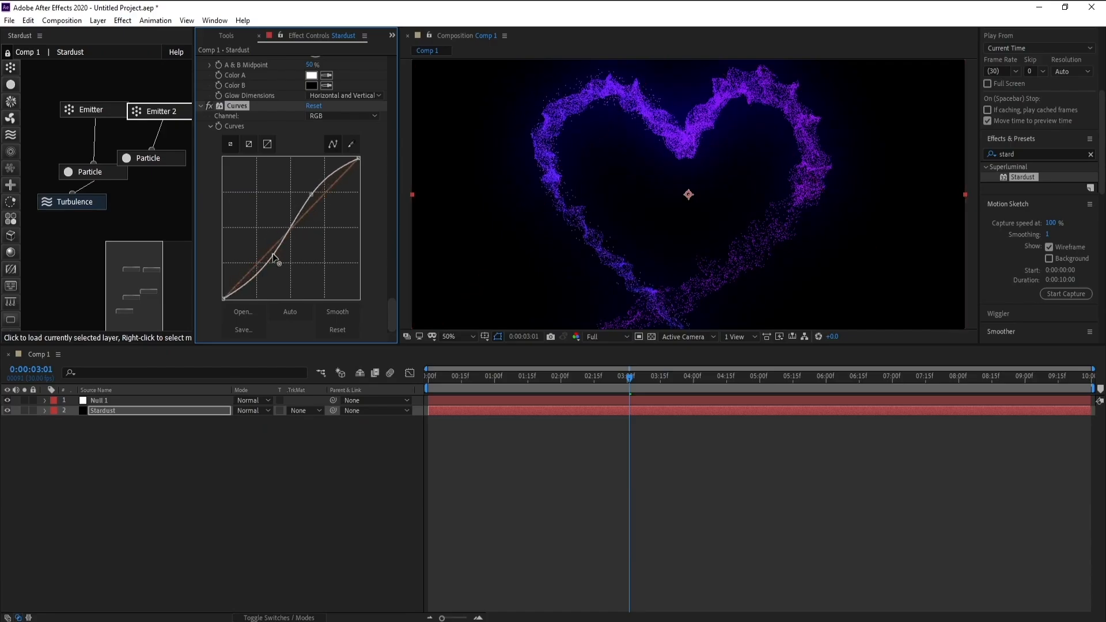
Step: Raise the middle of the Alpha channel curve slightly in the Curves effect
left_click(325, 116)
left_click(334, 180)
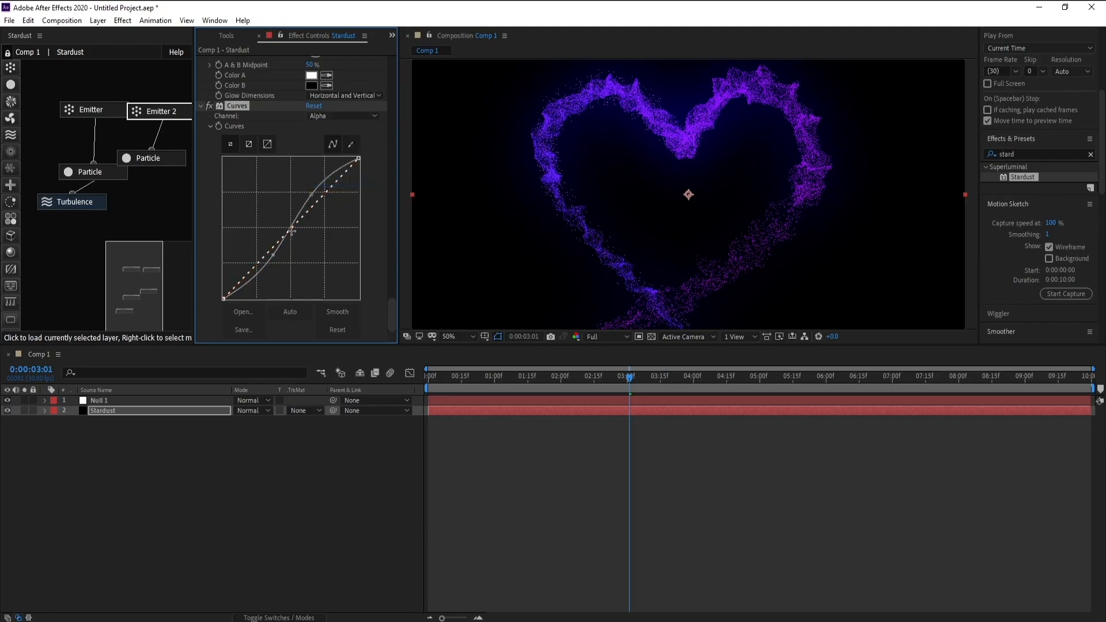
mouse_move(292, 230)
left_mouse_down()
mouse_move(279, 222)
mouse_move(300, 237)
mouse_move(285, 220)
left_mouse_up()
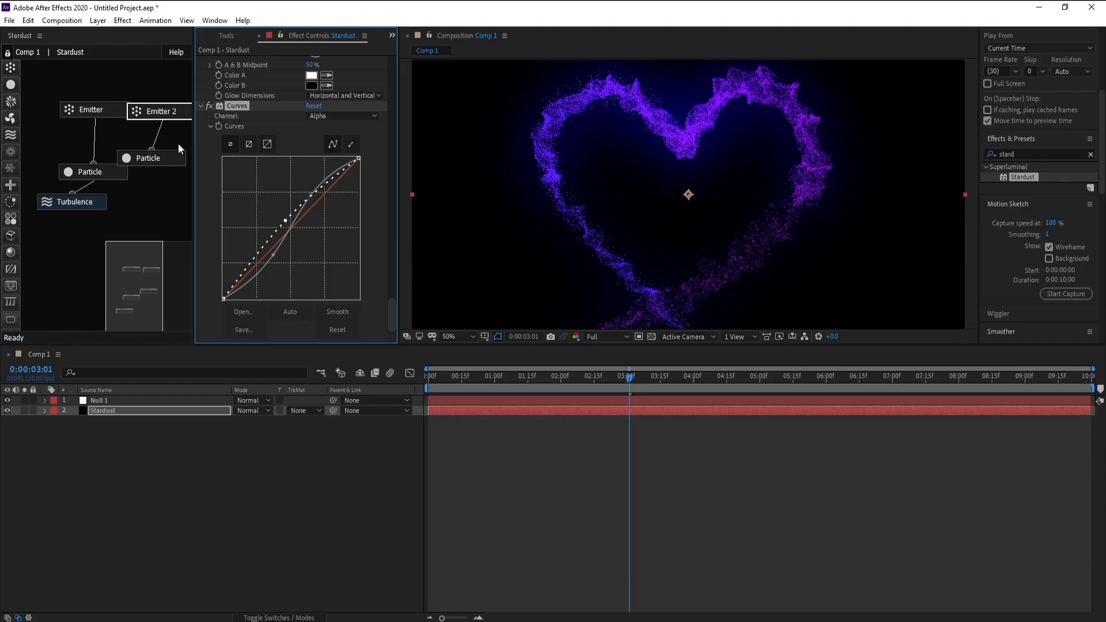
Step: Create a 1920 x 1080 px black solid named BG and place it beneath the Stardust layer
left_click(98, 20)
mouse_move(172, 34)
left_click(272, 47)
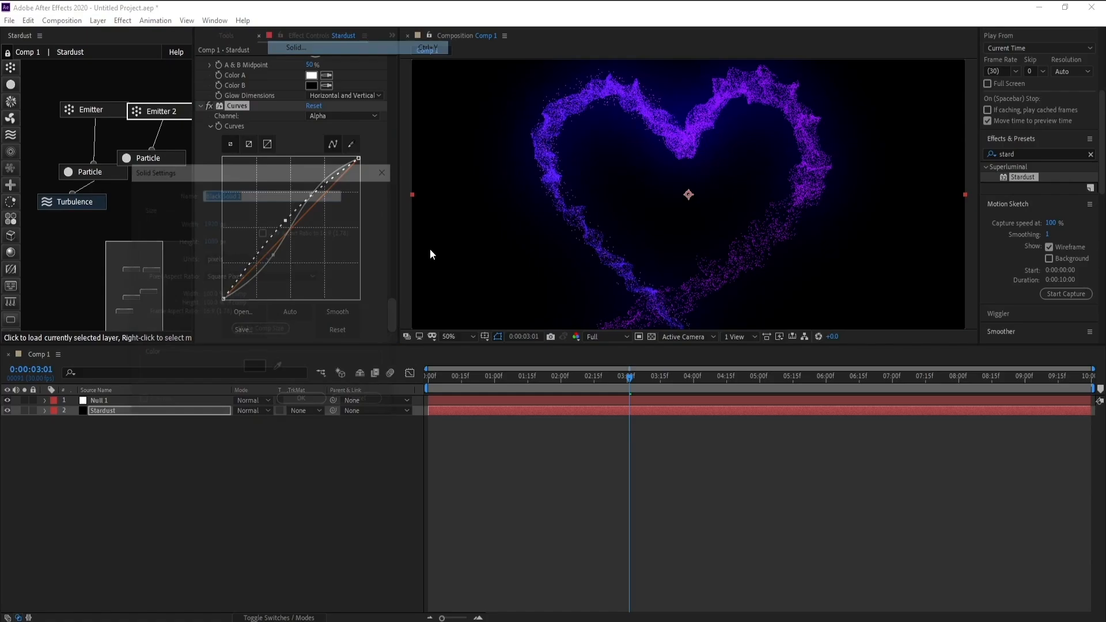
type("BG")
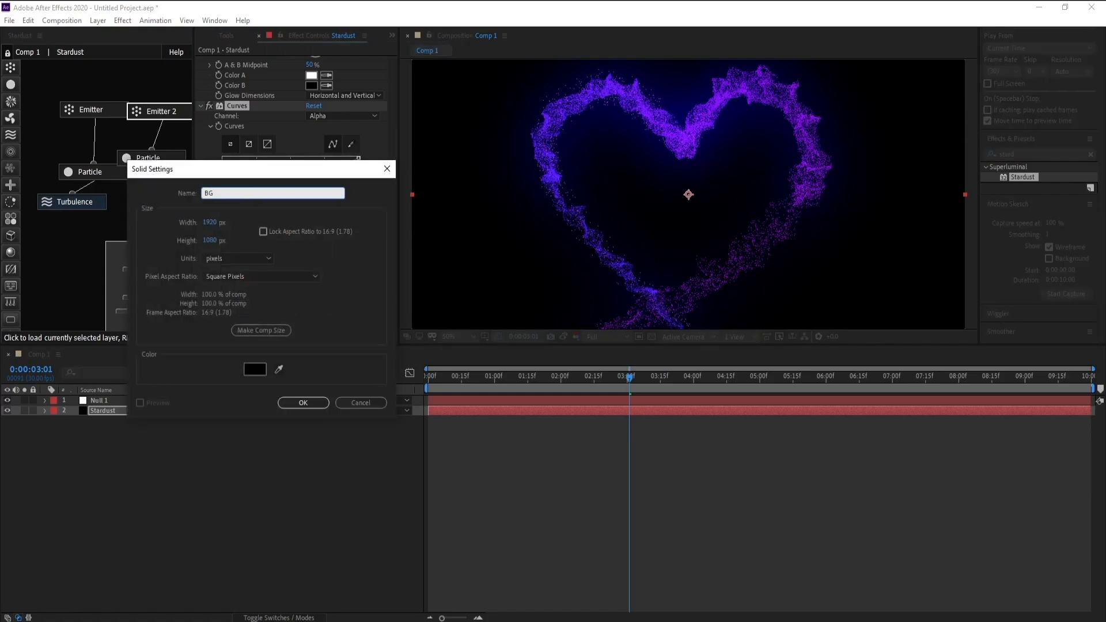
key("Return")
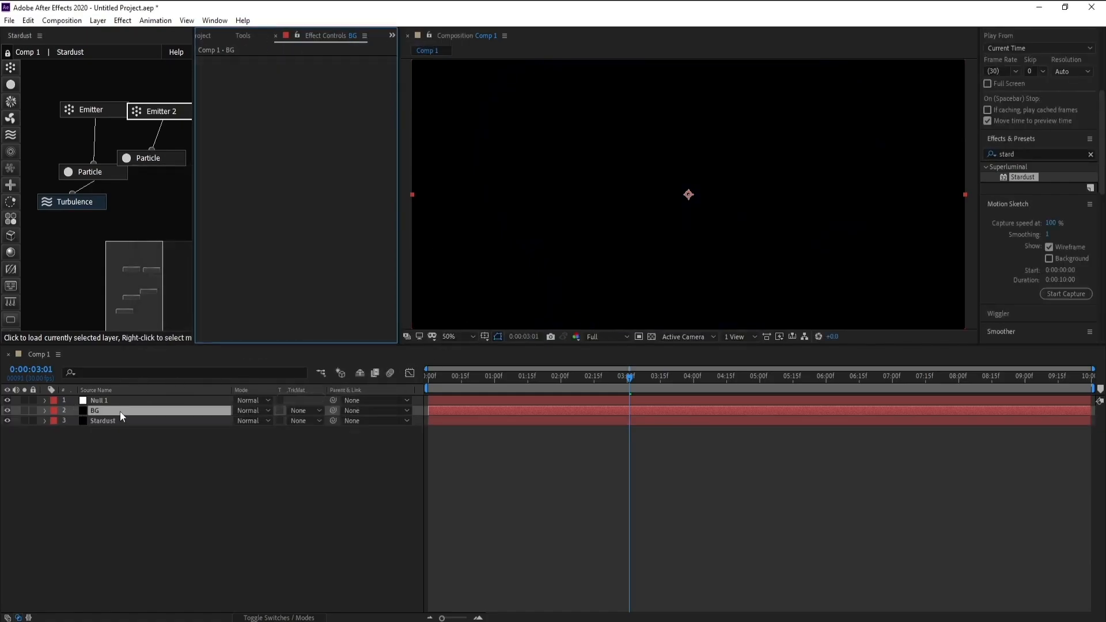
left_click_drag(119, 411, 132, 427)
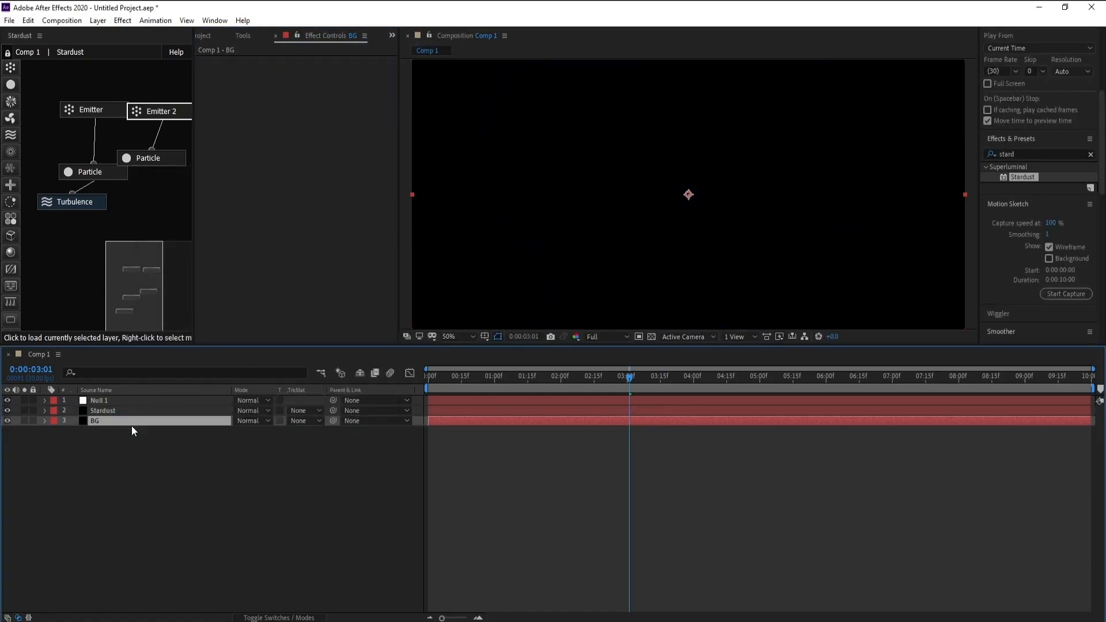
Step: Apply the 4-Color Gradient effect to the BG layer
left_click(123, 22)
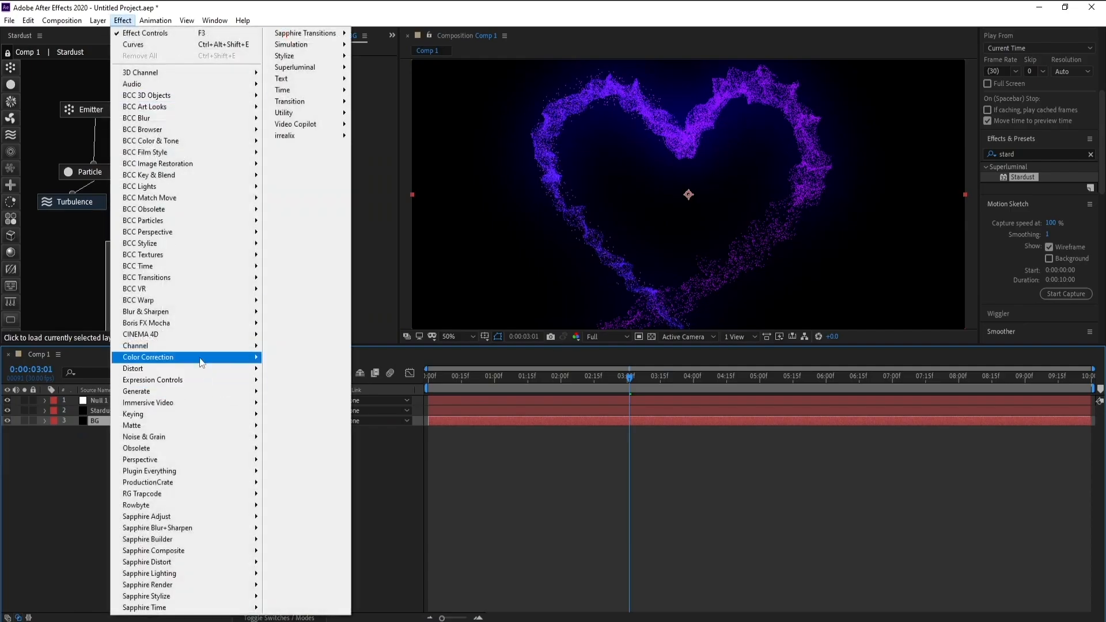
mouse_move(201, 361)
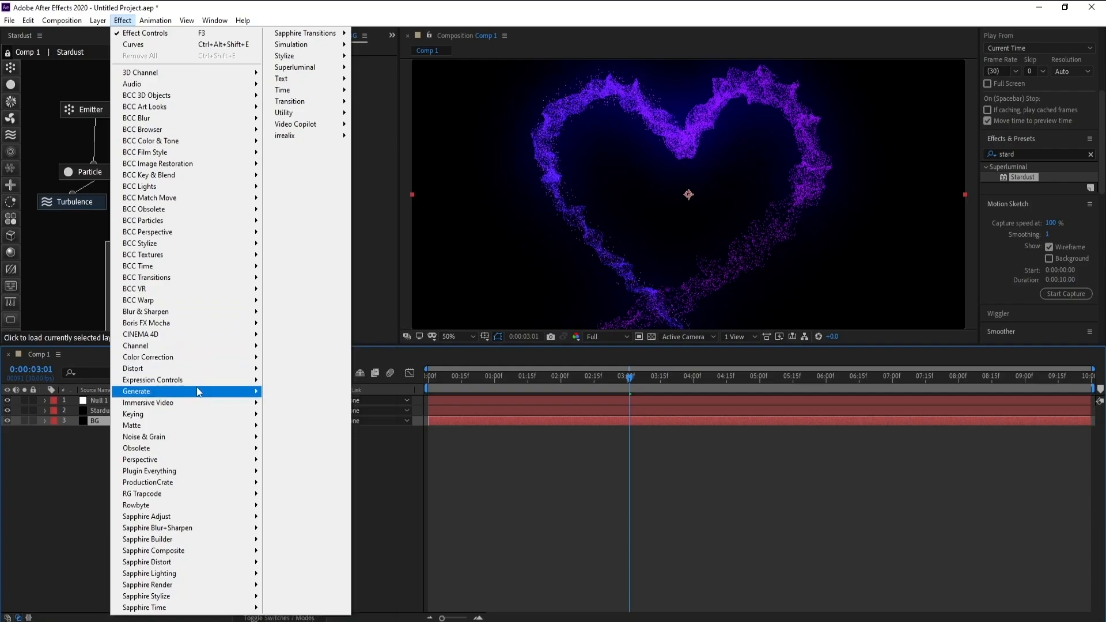
mouse_move(196, 389)
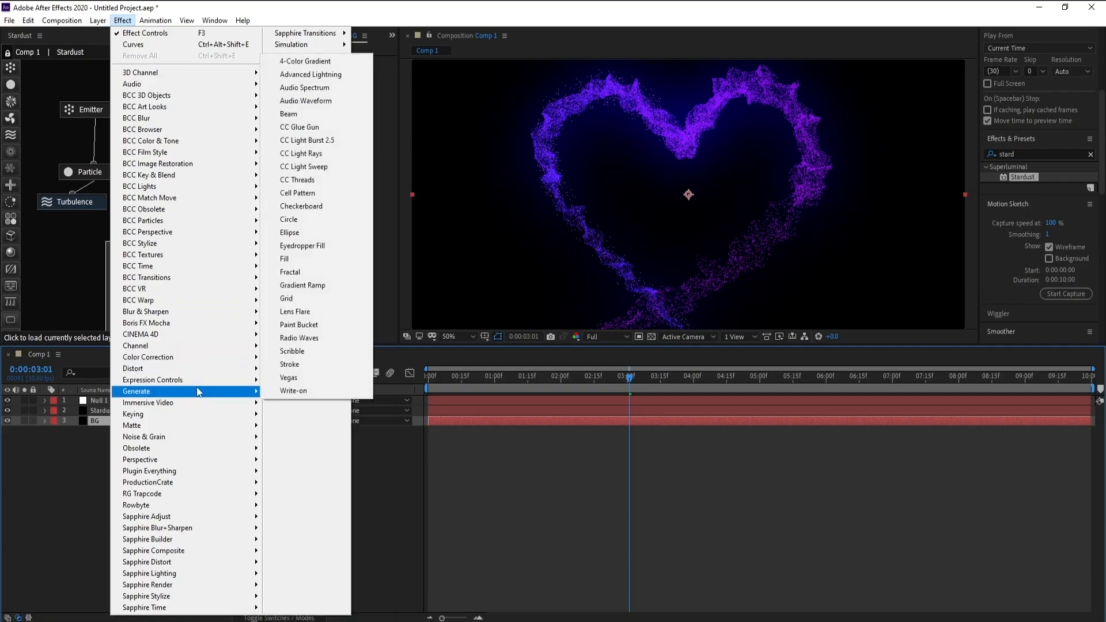
left_click(306, 61)
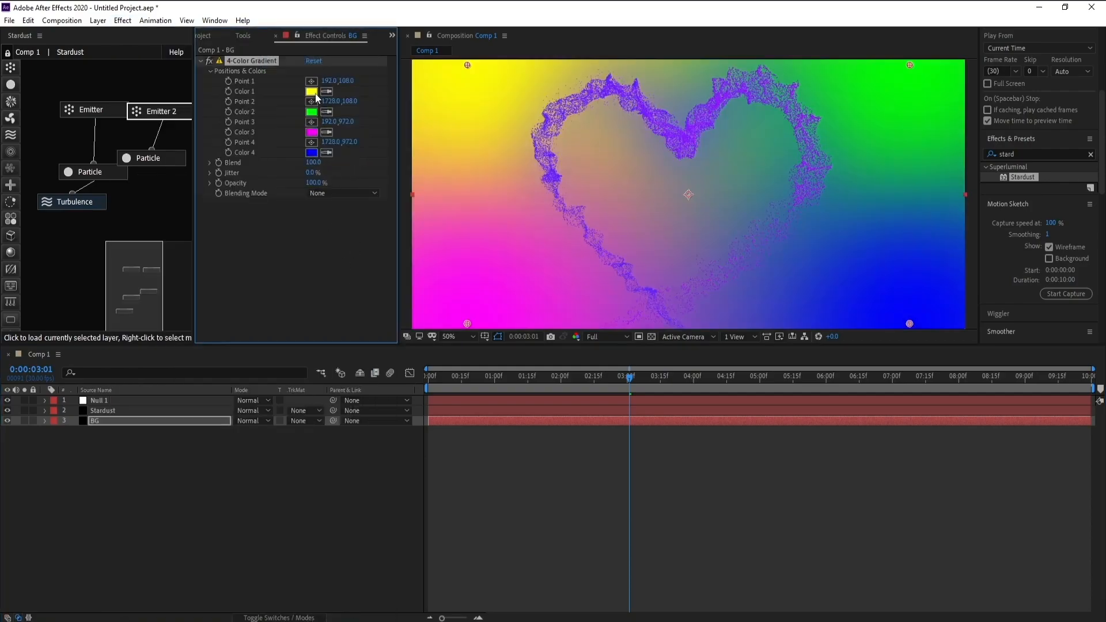
Step: Set Color 1 of the 4-Color Gradient to dark purple 280031
left_click(311, 91)
left_click(291, 273)
left_click_drag(290, 274, 290, 264)
left_click_drag(273, 244, 283, 357)
left_click(387, 240)
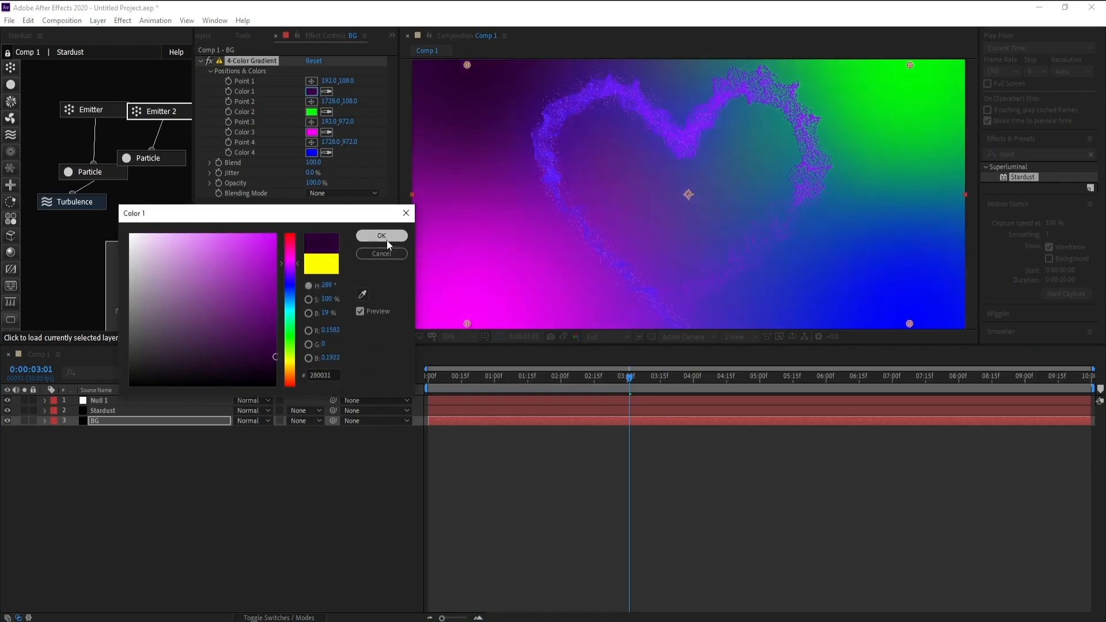
Step: Change Color 2 of the 4-Color Gradient to a very dark blue
left_click(311, 111)
left_click(292, 286)
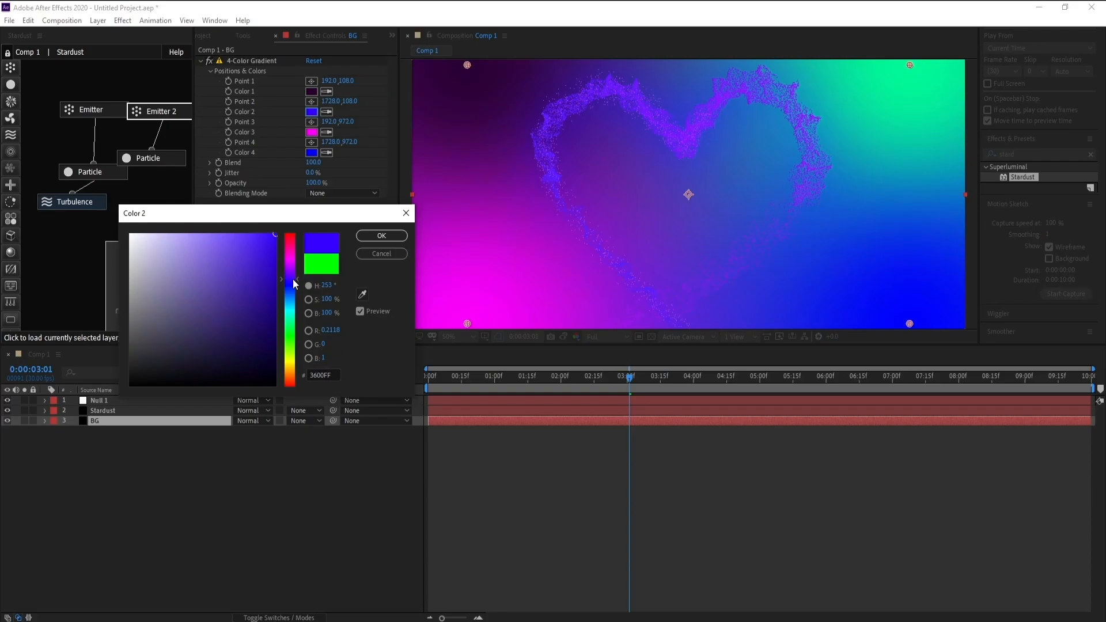
left_click(275, 364)
left_click(376, 236)
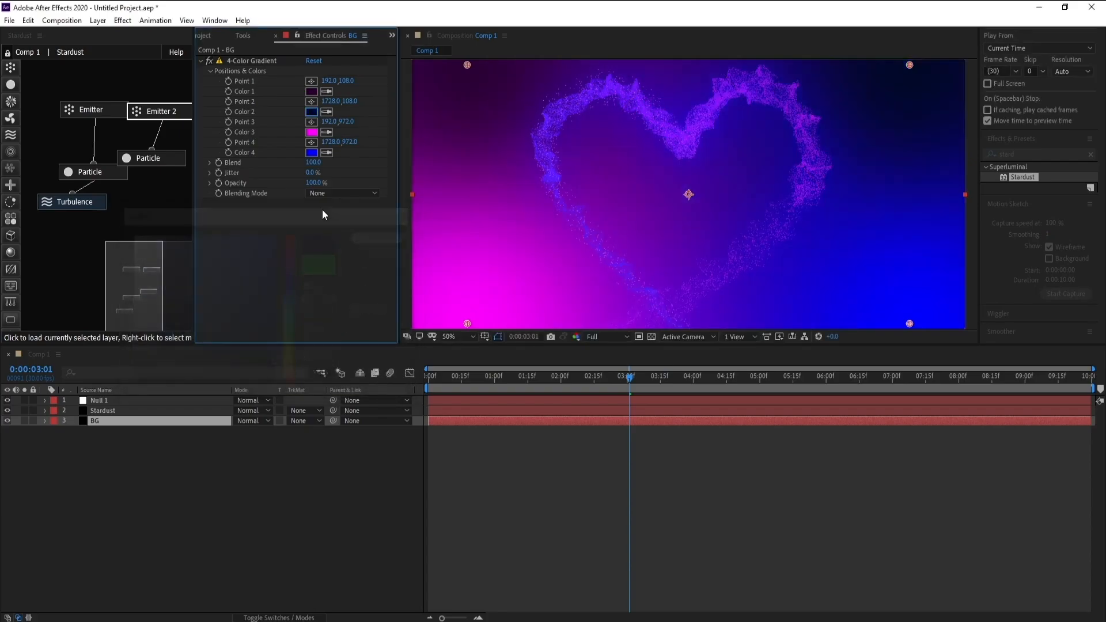
Step: Set Color 3 of the 4-Color Gradient to dark purple 240024
left_click(311, 132)
left_click_drag(259, 314, 294, 363)
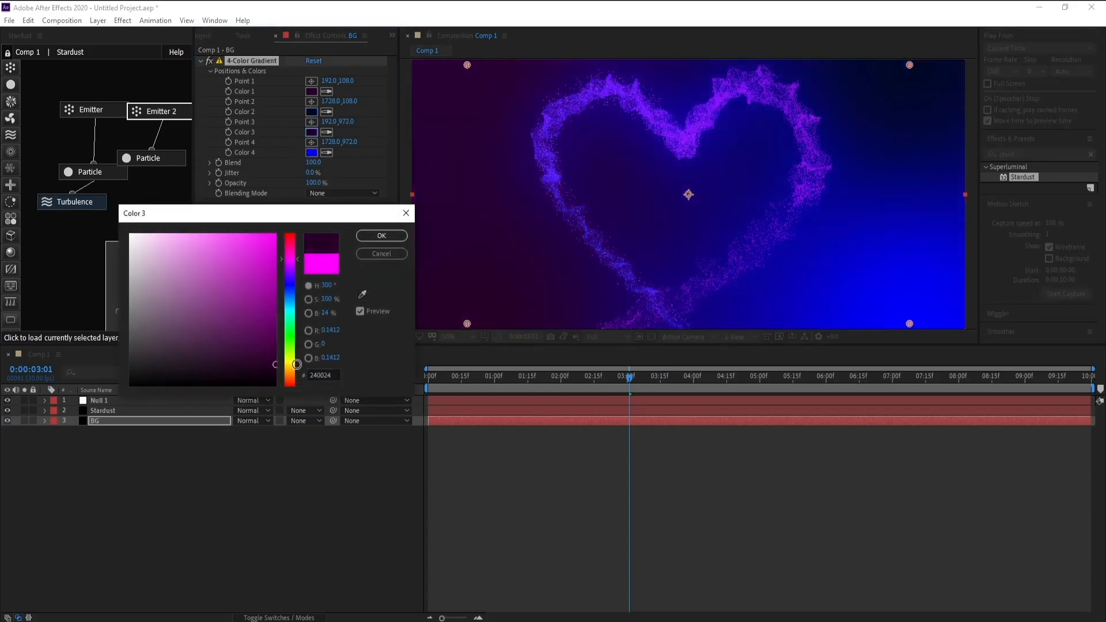
left_click(381, 236)
Step: Set Color 4 of the 4-Color Gradient to a dark navy blue and preview the animation from 0:00:01:18
left_click(312, 153)
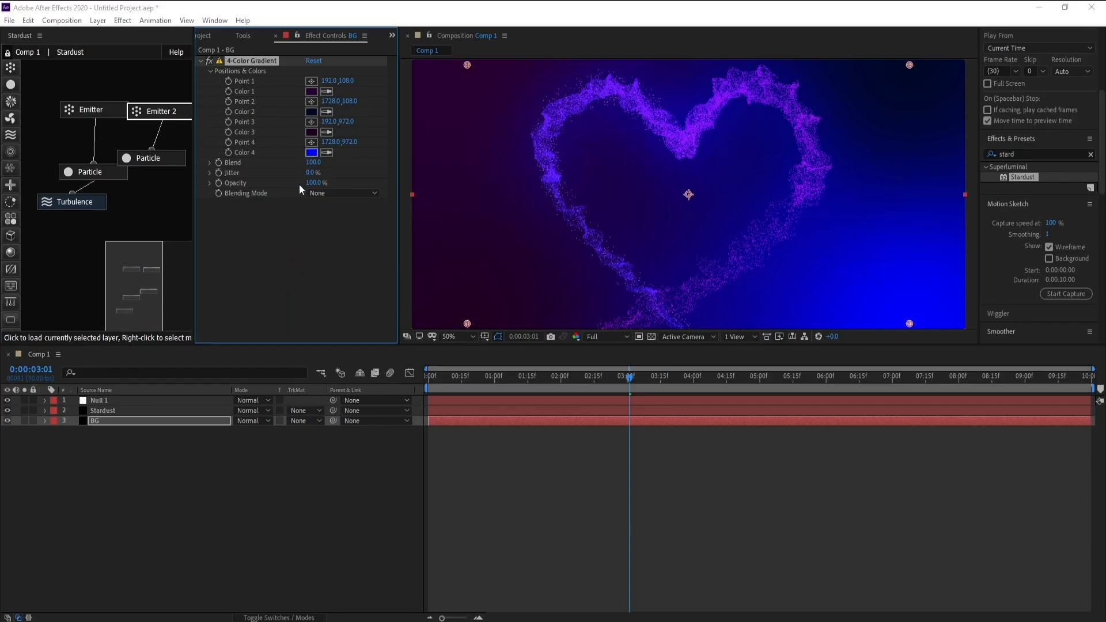
left_click_drag(264, 334, 291, 354)
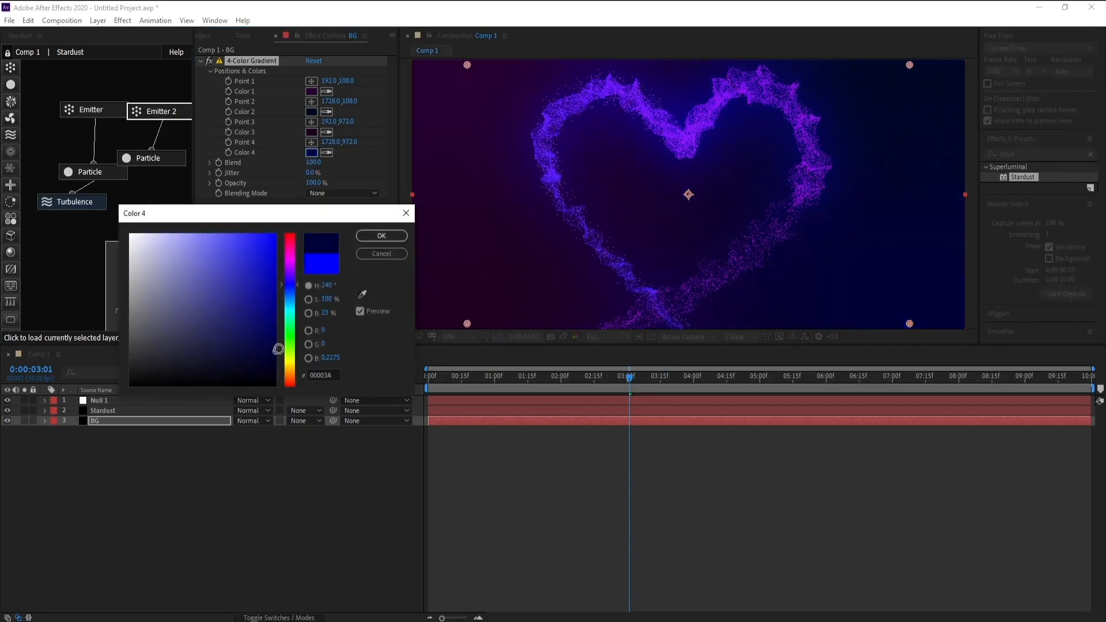
left_click_drag(275, 353, 280, 345)
left_click(381, 236)
left_click(534, 381)
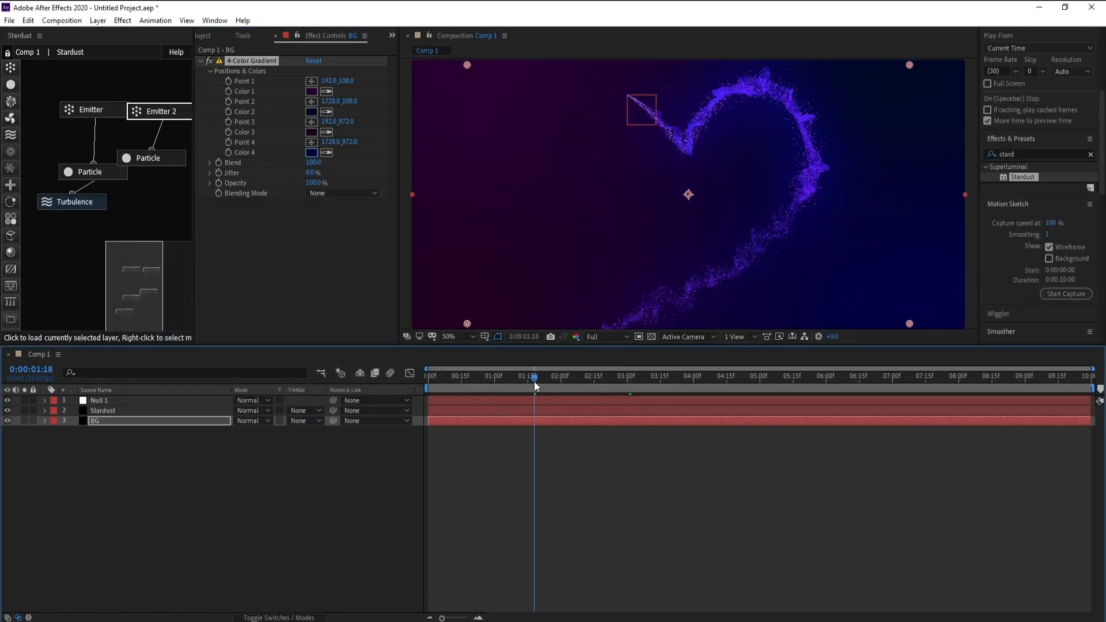
key("space")
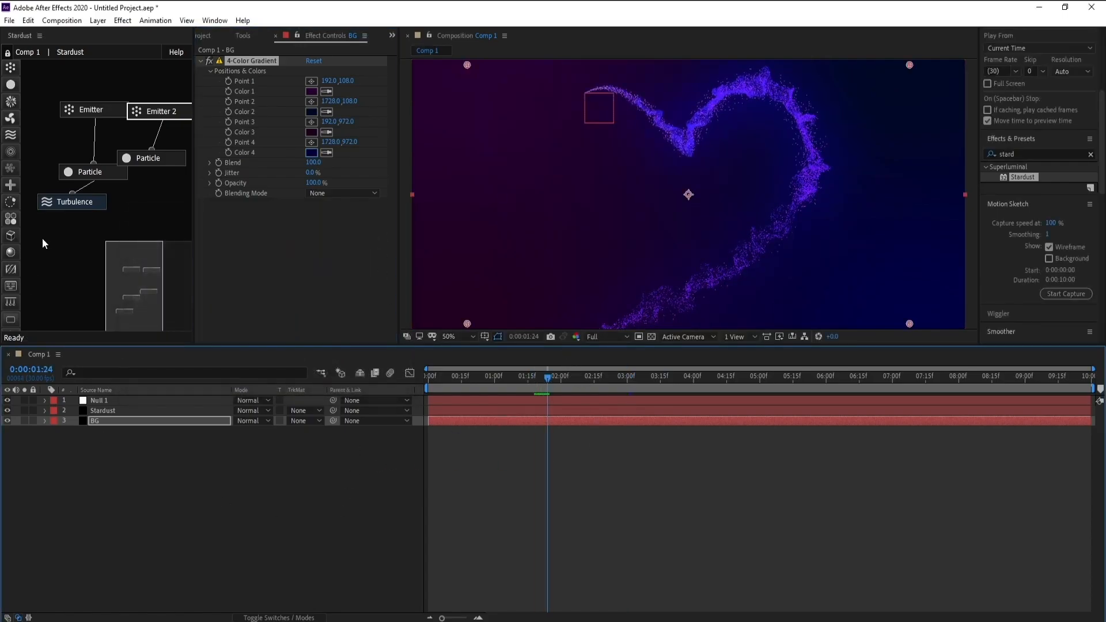
Step: Add a separate Emitter with its own Particle node to the Stardust graph and set the emitter's type to Box
left_click_drag(11, 68, 44, 88)
left_click(29, 115)
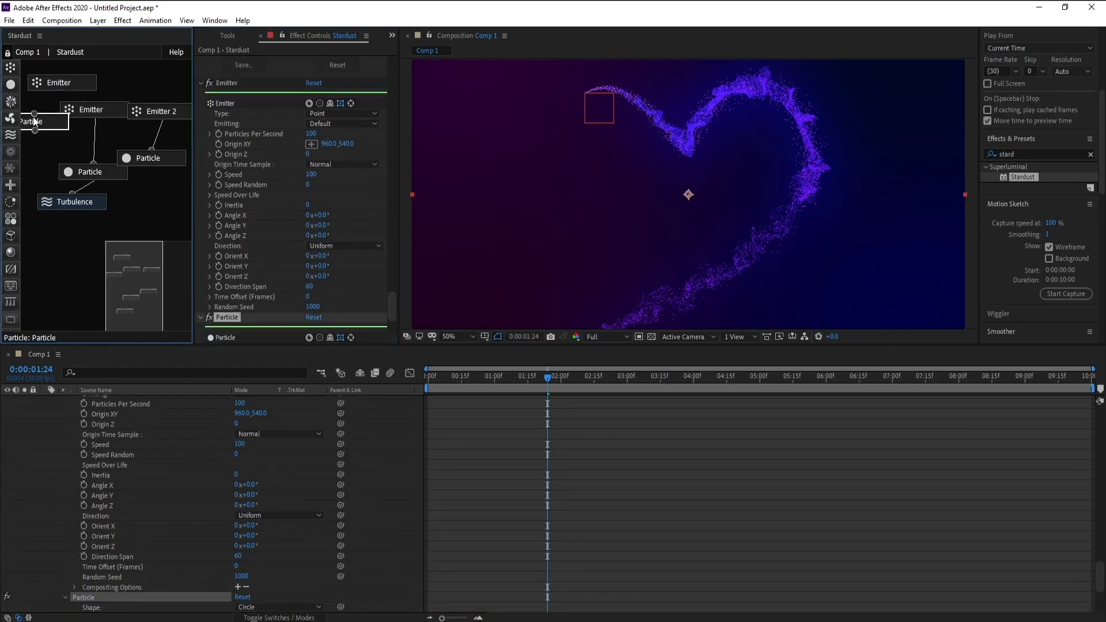
left_click(56, 85)
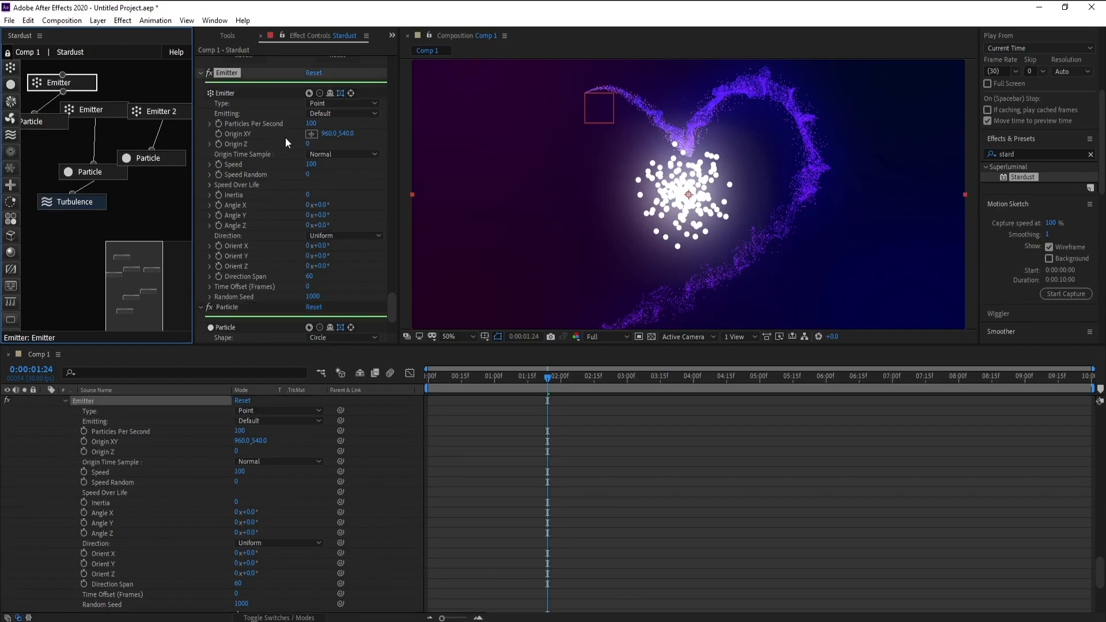
left_click(338, 102)
left_click(340, 126)
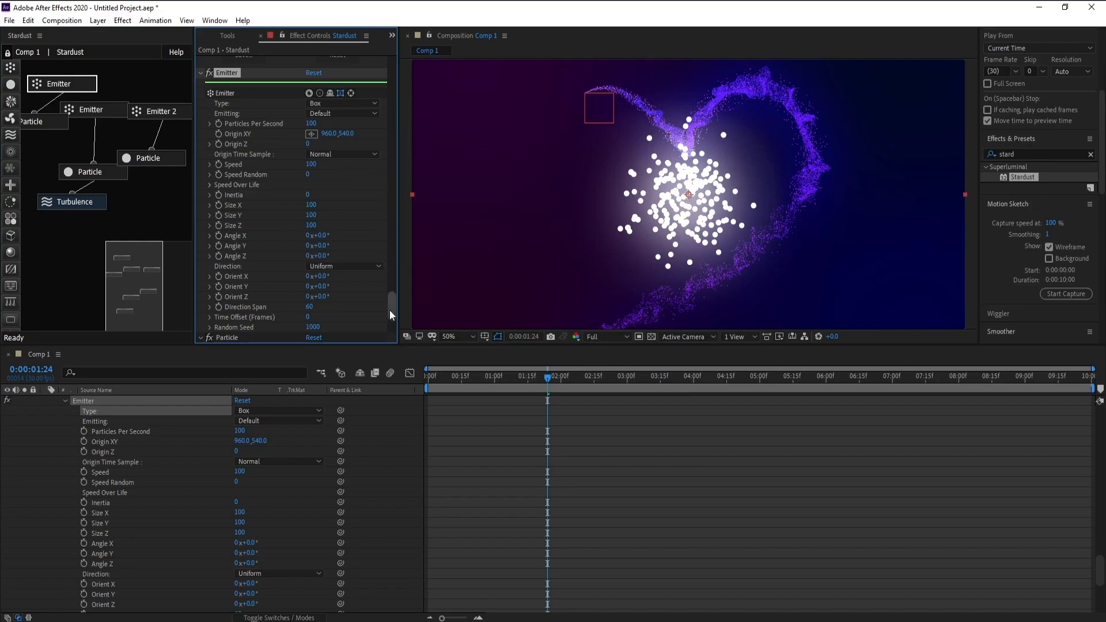
scroll(397, 294, "up", 5)
scroll(396, 299, "down", 6)
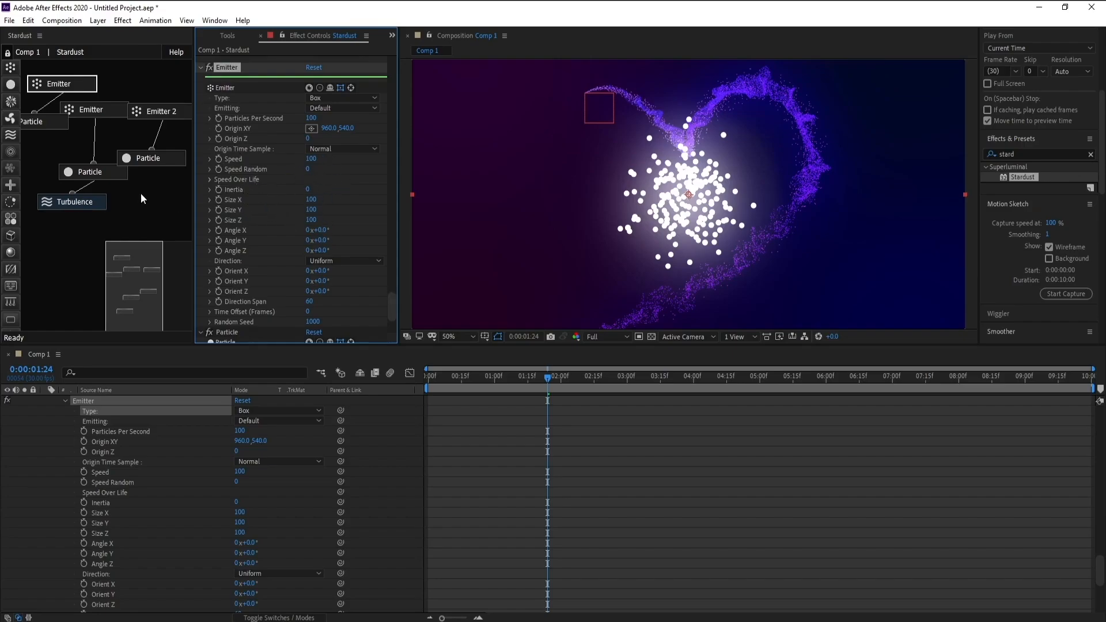
Step: Set the size of the new Particle node's particles to 3 pixels
left_click(57, 120)
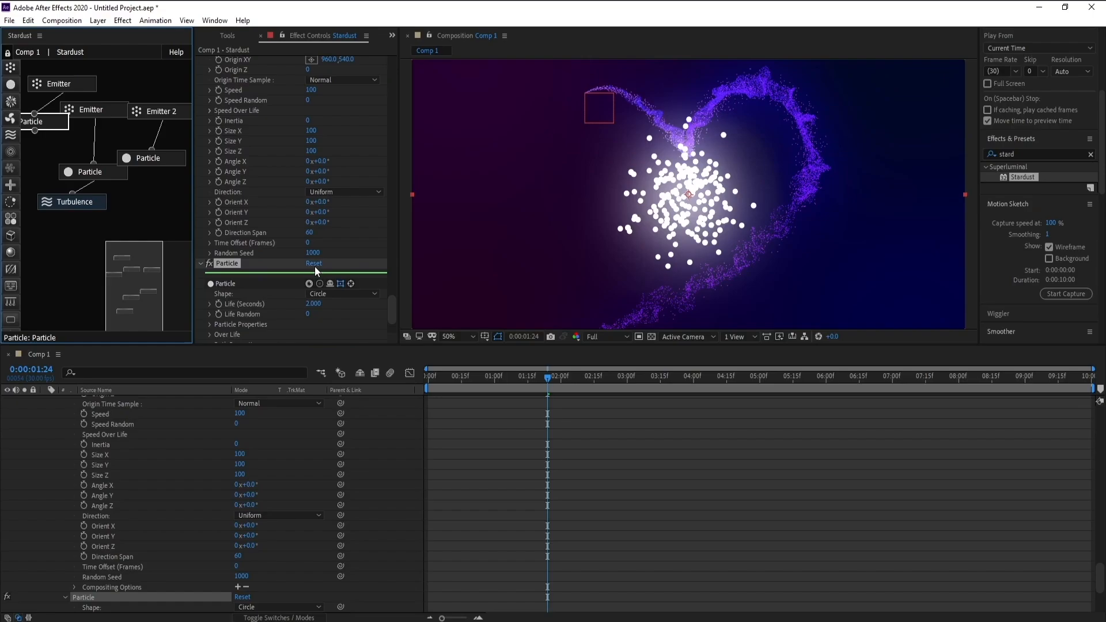
scroll(314, 266, "down", 1)
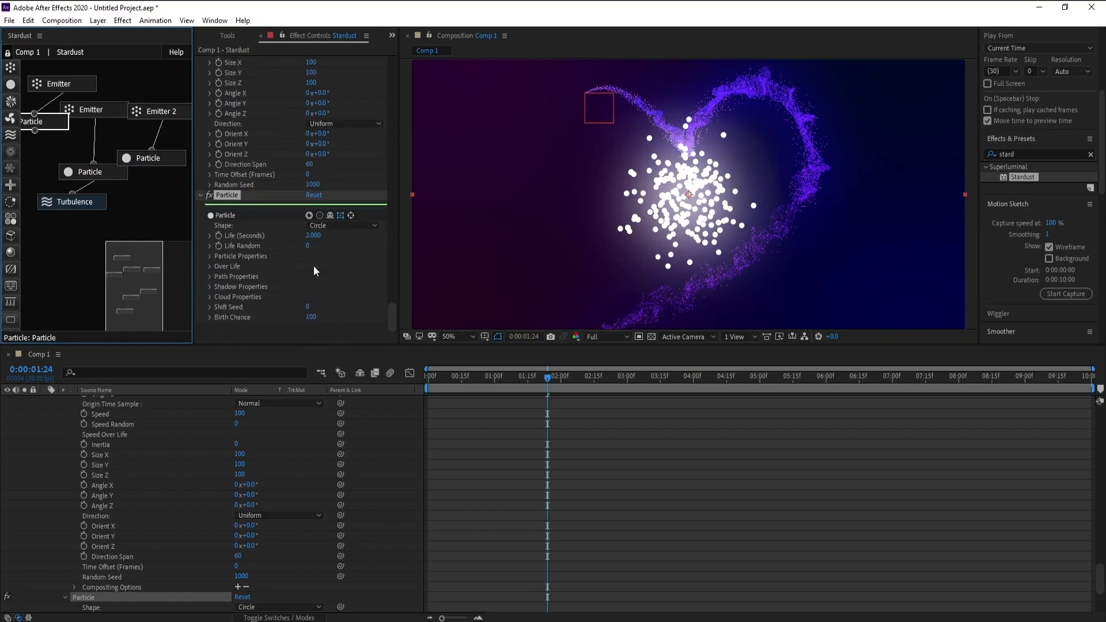
left_click(208, 256)
scroll(207, 253, "down", 4)
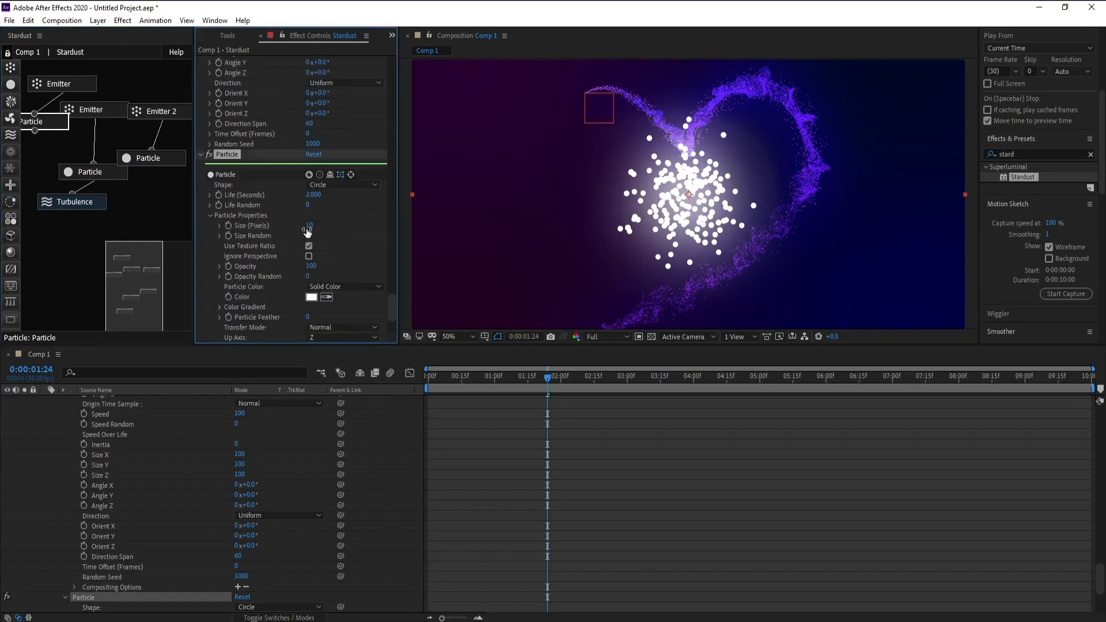
left_click(307, 229)
type("3")
key("Return")
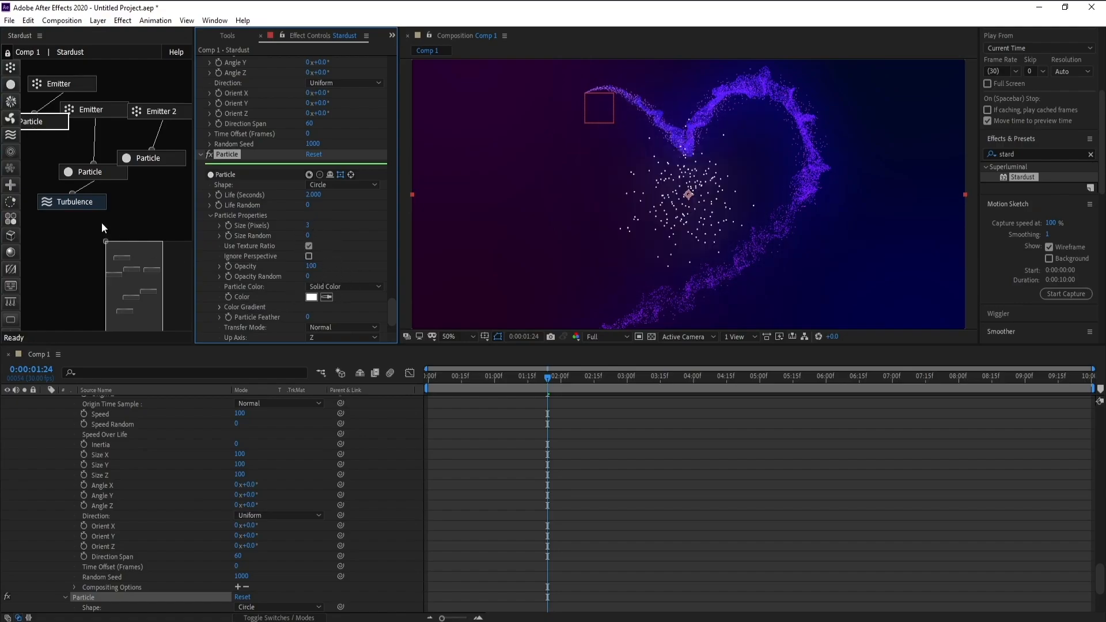
Step: Set the new box emitter's Speed to 0
left_click(51, 85)
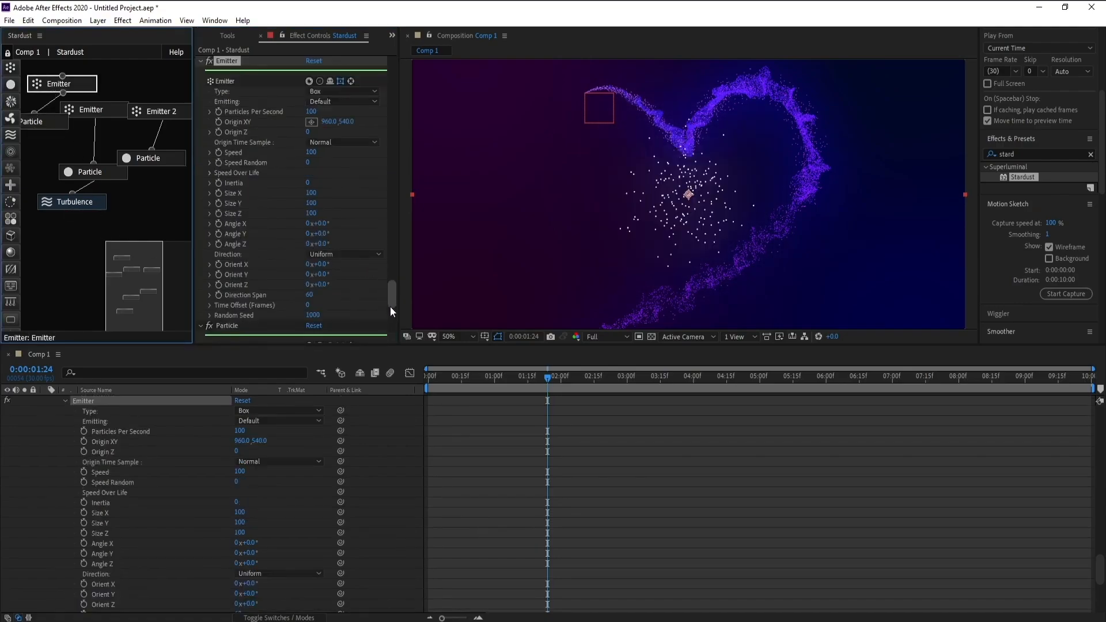
left_click_drag(389, 307, 393, 299)
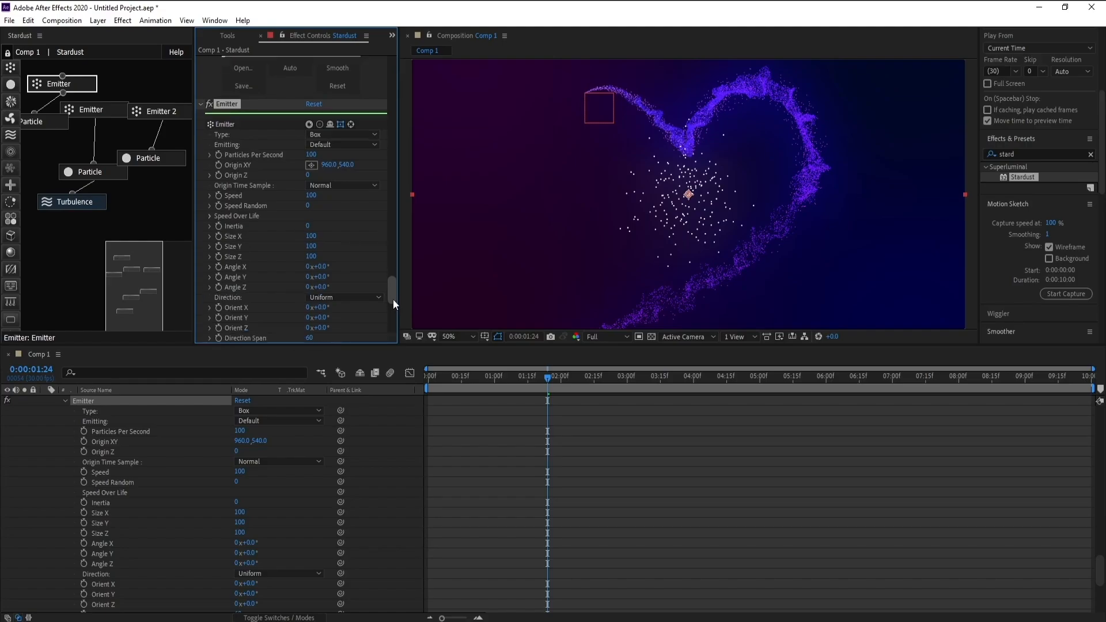
left_click_drag(312, 196, 333, 197)
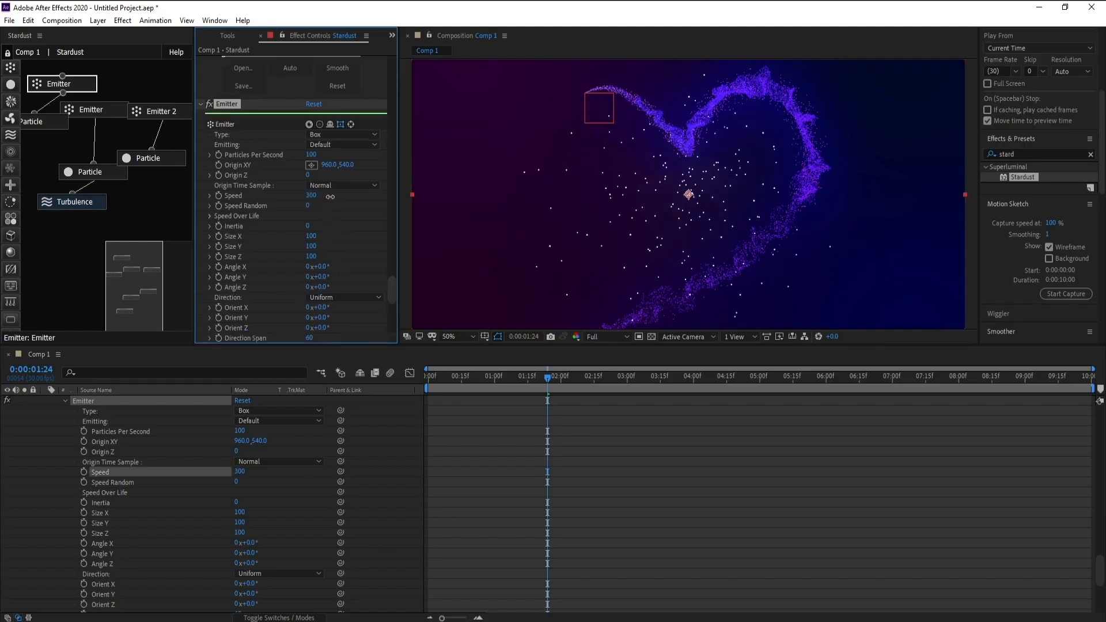
left_click(313, 196)
type("1")
key("BackSpace")
type("0")
key("Return")
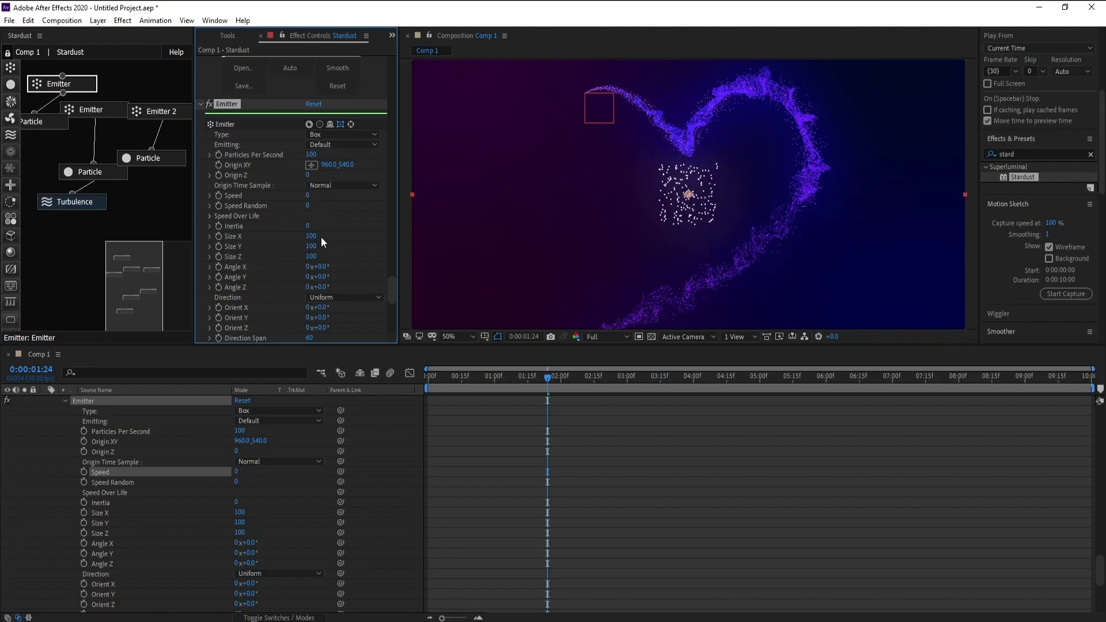
Step: Enlarge the box emitter to Size X 7440 and Size Y 4840 so it spans the whole frame
left_click_drag(312, 237, 745, 236)
left_click_drag(312, 247, 643, 250)
left_click_drag(313, 236, 396, 235)
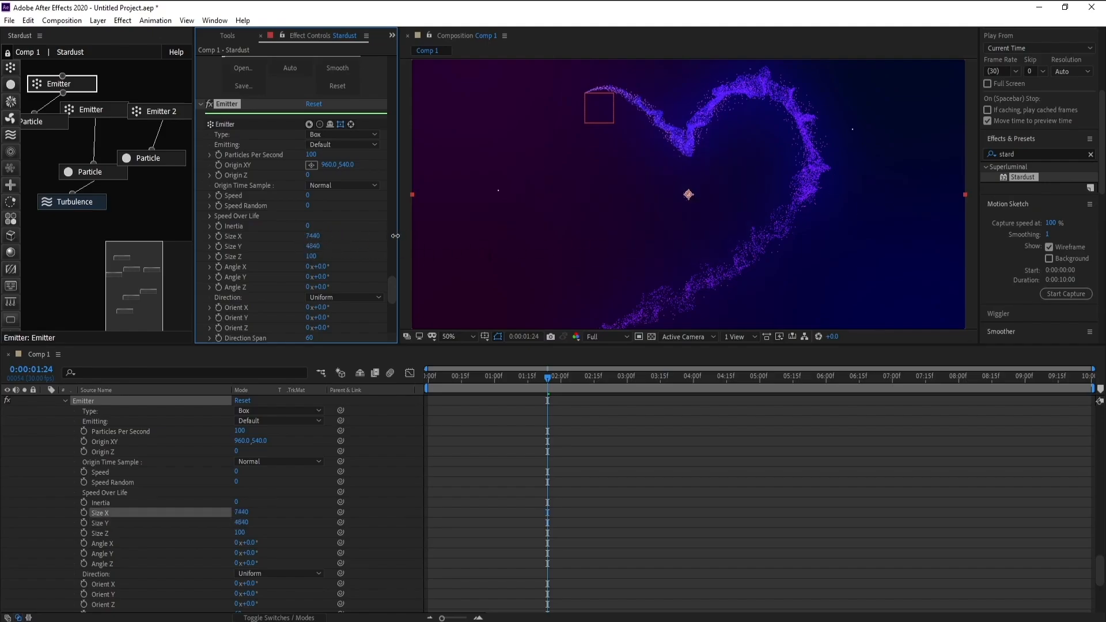
Step: Set the box emitter's Particles Per Second to 10000
left_click_drag(311, 154, 680, 196)
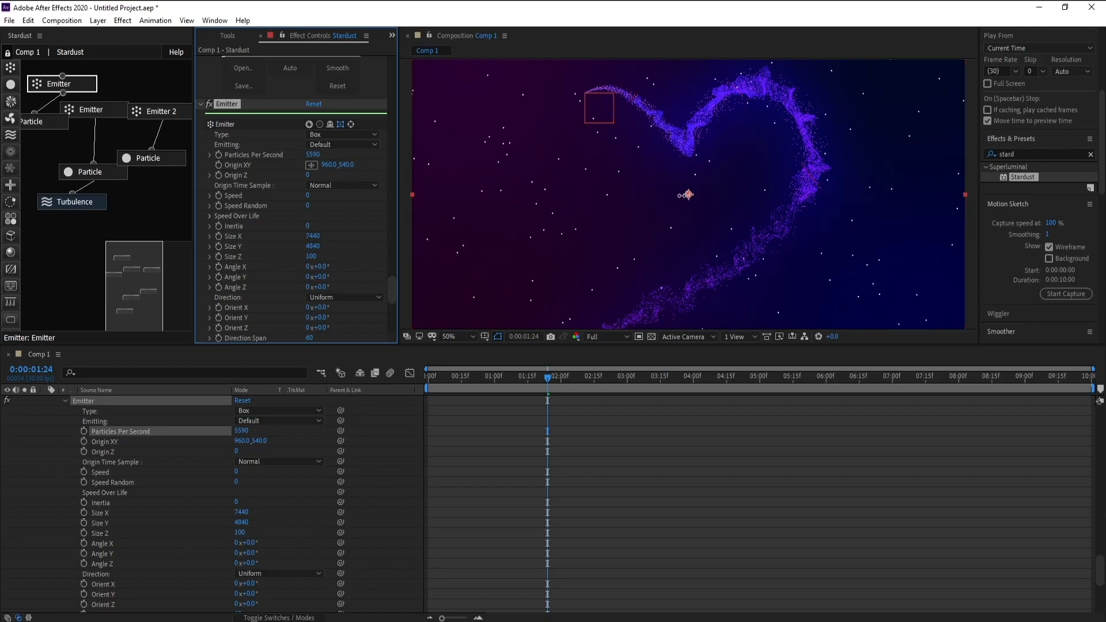
left_click(314, 155)
type("1000")
key("Return")
left_click(317, 155)
type("10000")
key("Return")
Step: Set the Particle Color of the box emitter's particles to Color Over Life
left_click(42, 122)
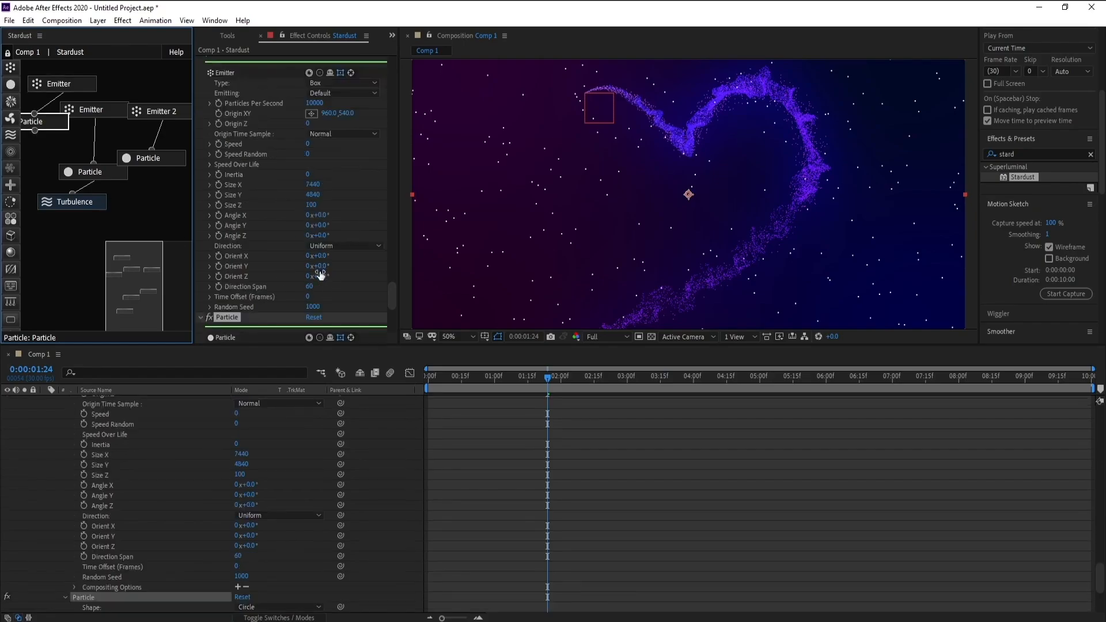
scroll(319, 272, "down", 3)
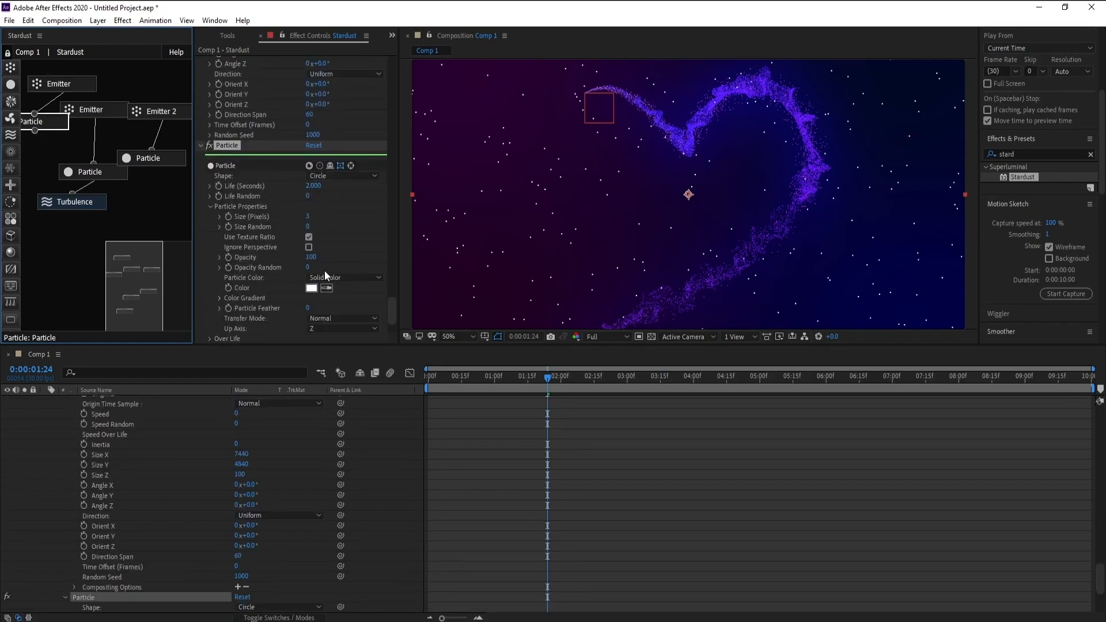
left_click(325, 279)
left_click(329, 302)
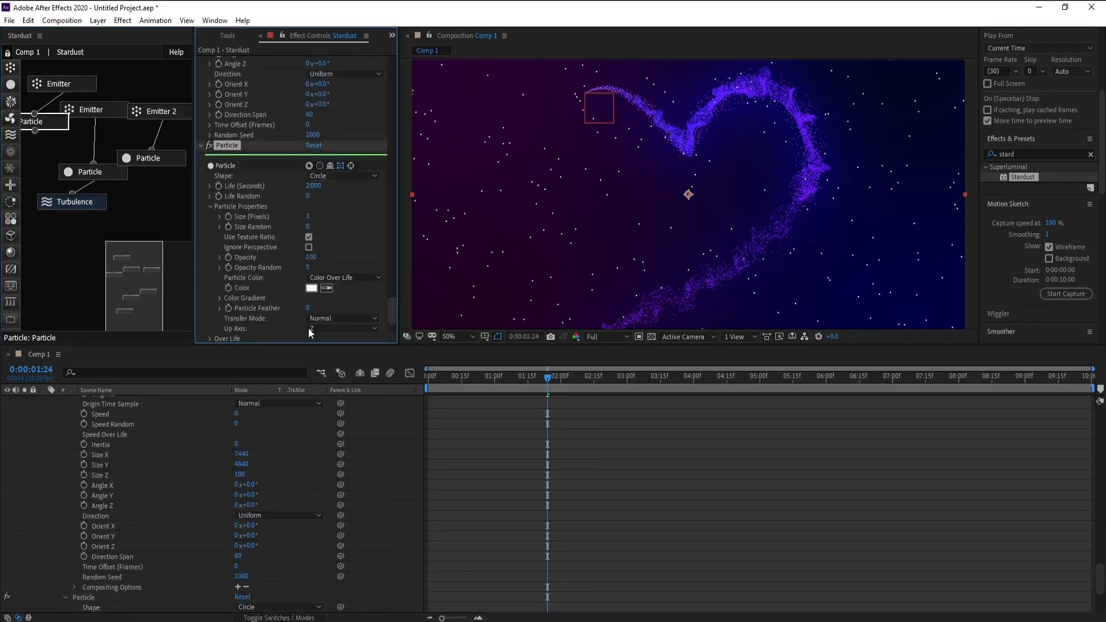
Step: Change the white end of the background particles' Color Gradient to purple 6600FF
scroll(326, 295, "down", 3)
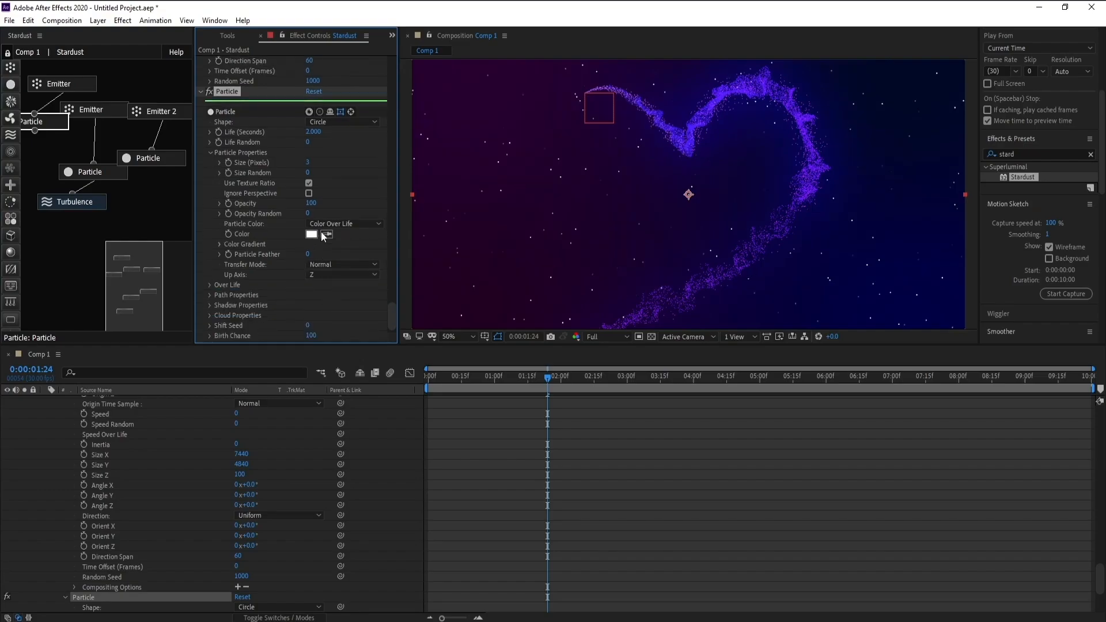
left_click(219, 244)
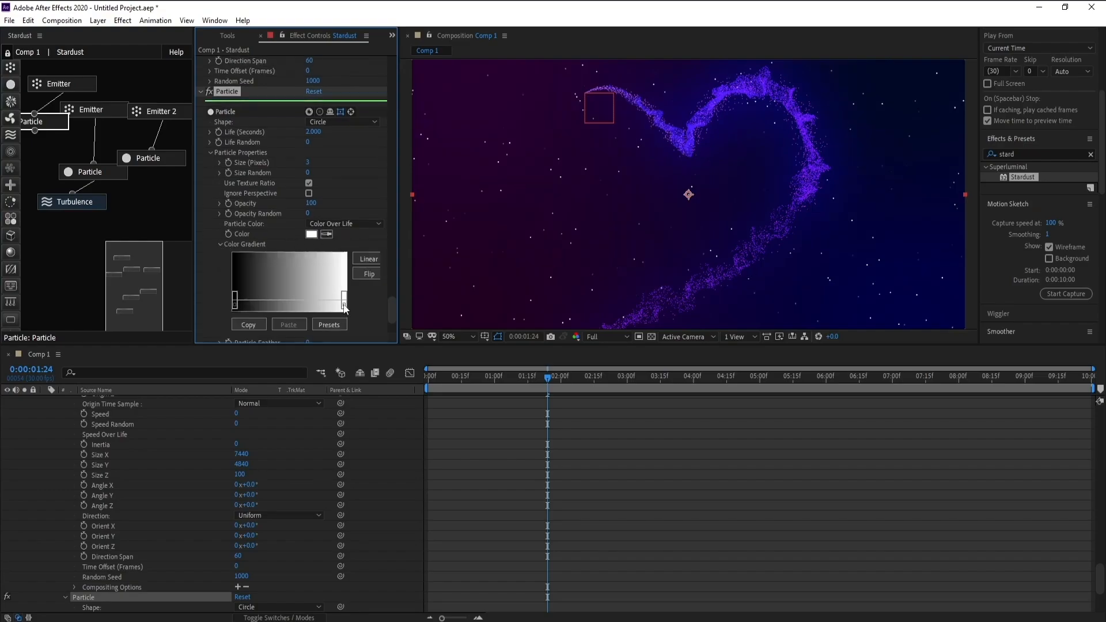
double_click(345, 308)
left_click(294, 282)
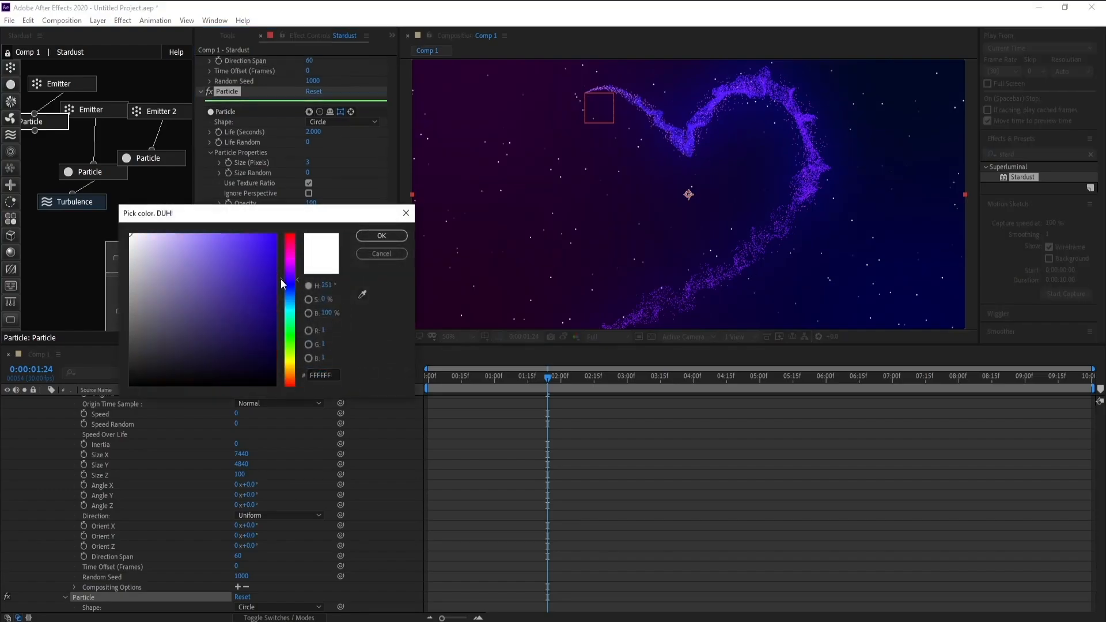
left_click(291, 274)
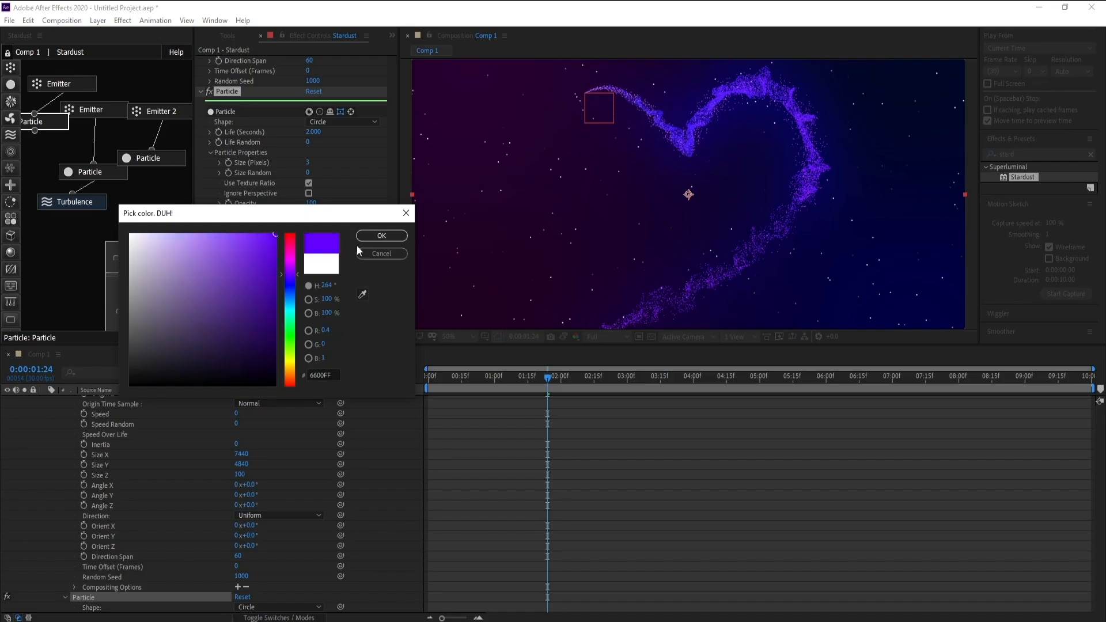
key("Return")
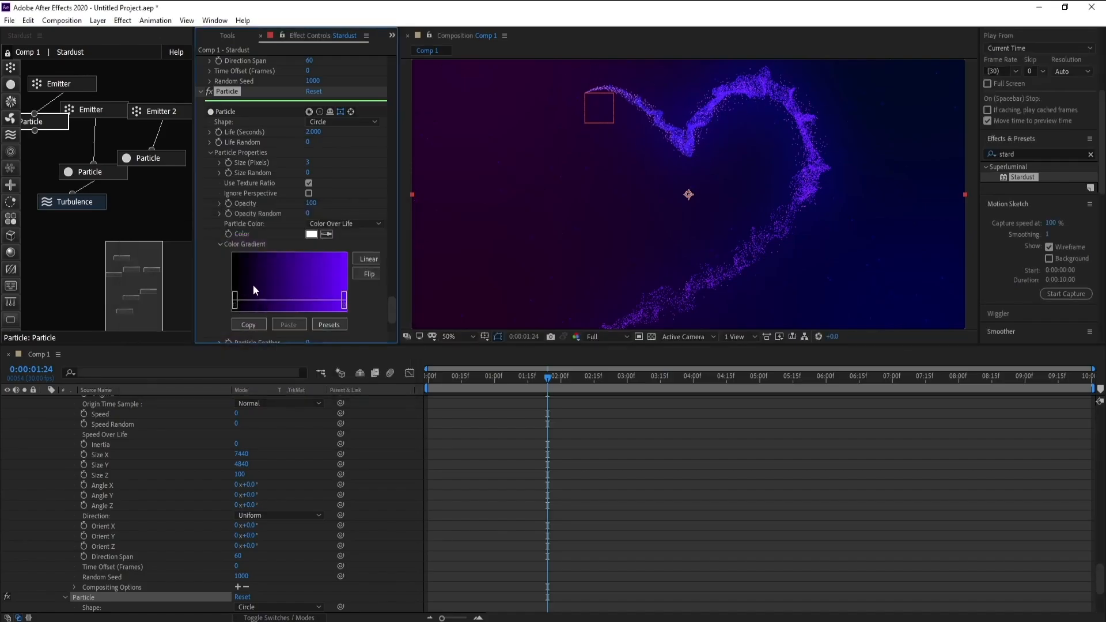
Step: Change the black end of the background particles' Color Gradient to light purple CF90FF
double_click(234, 300)
left_click(215, 235)
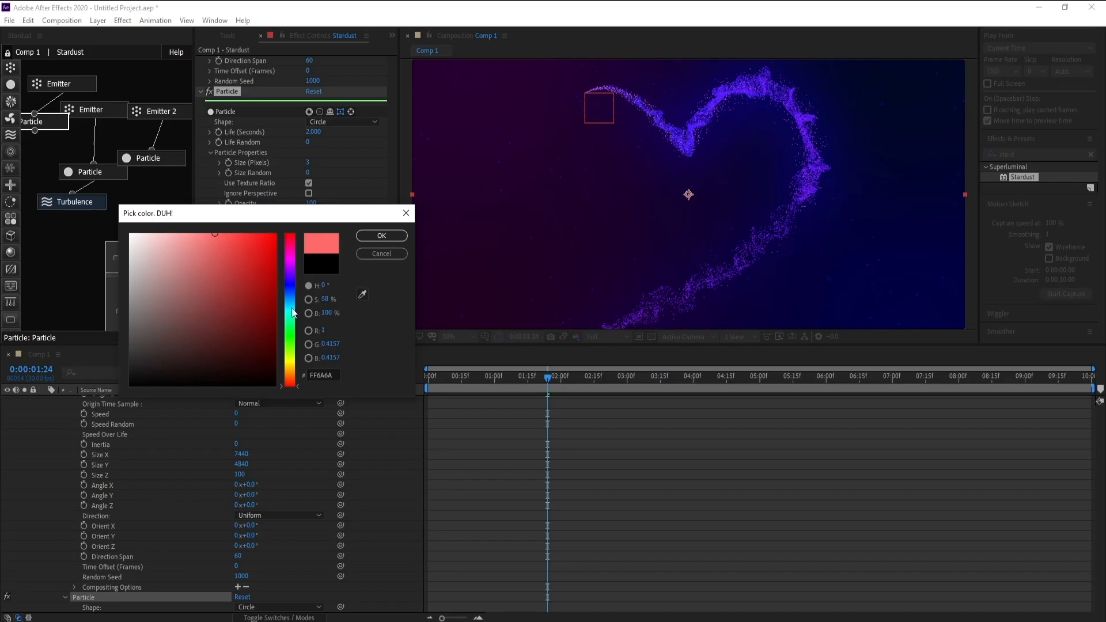
left_click(292, 270)
left_click(222, 251)
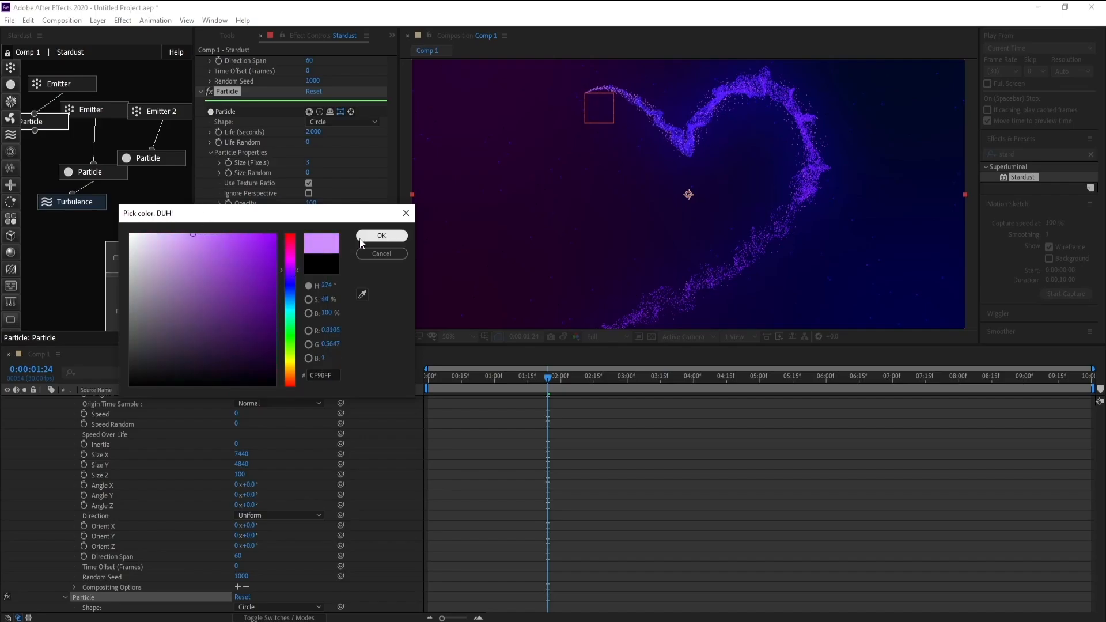
left_click(382, 235)
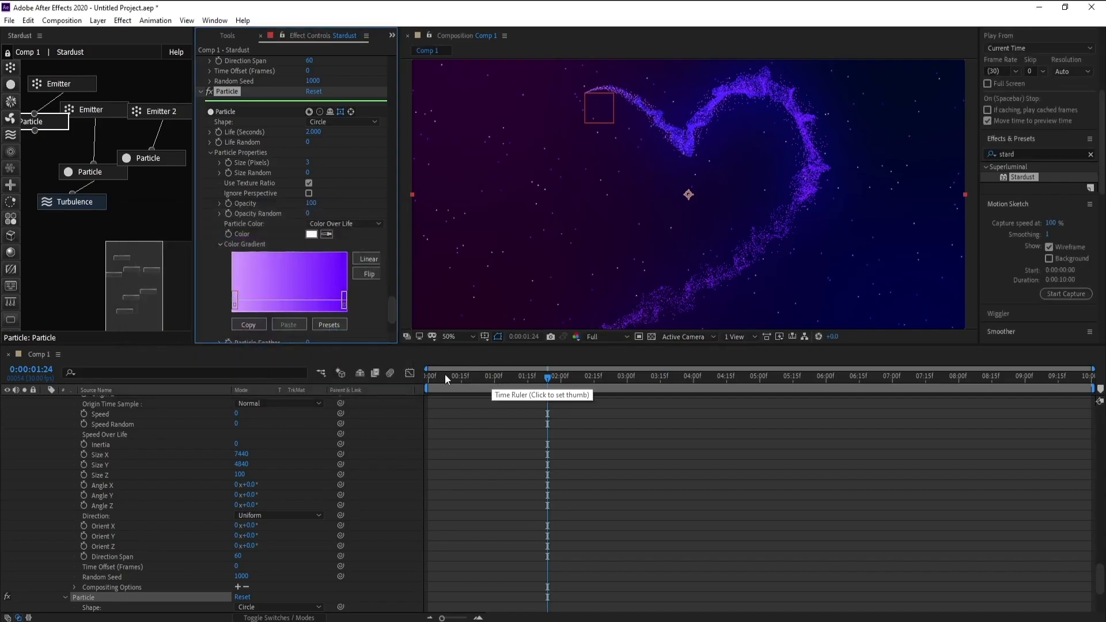
Step: Set the background particles' size to 2 pixels and scrub through the animation to 0:00:04:10
left_click(47, 129)
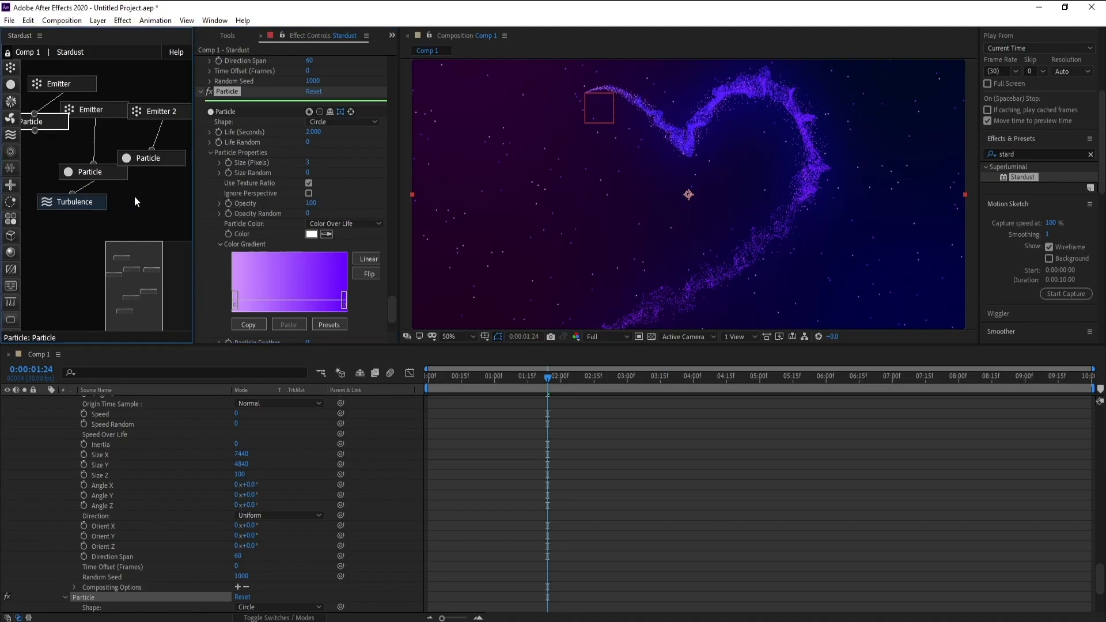
left_click(307, 163)
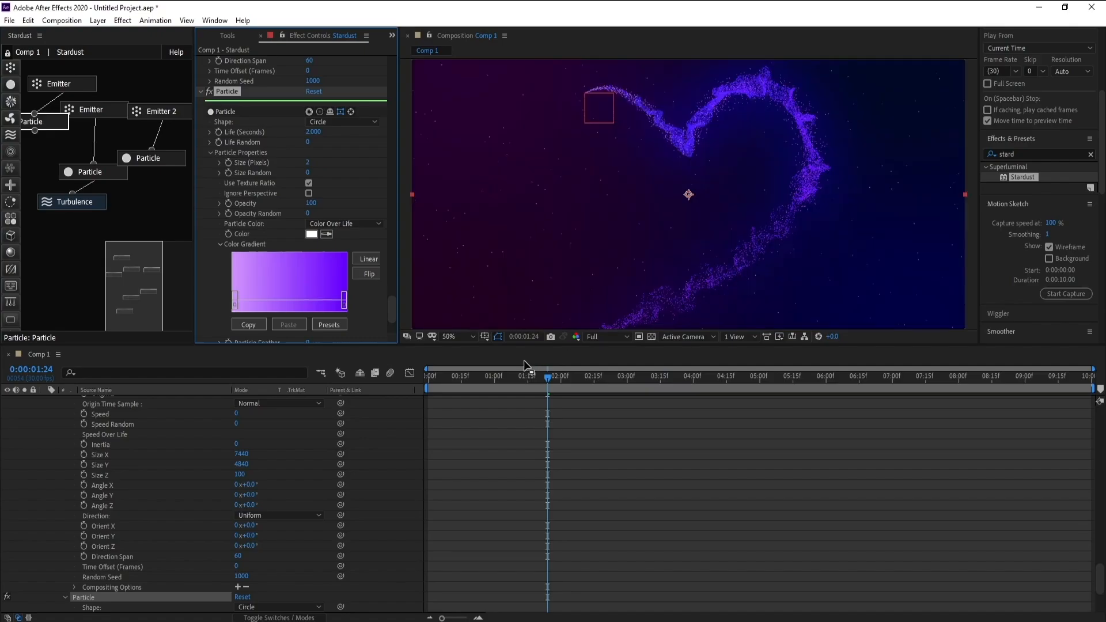
left_click(483, 383)
left_click_drag(482, 382, 717, 388)
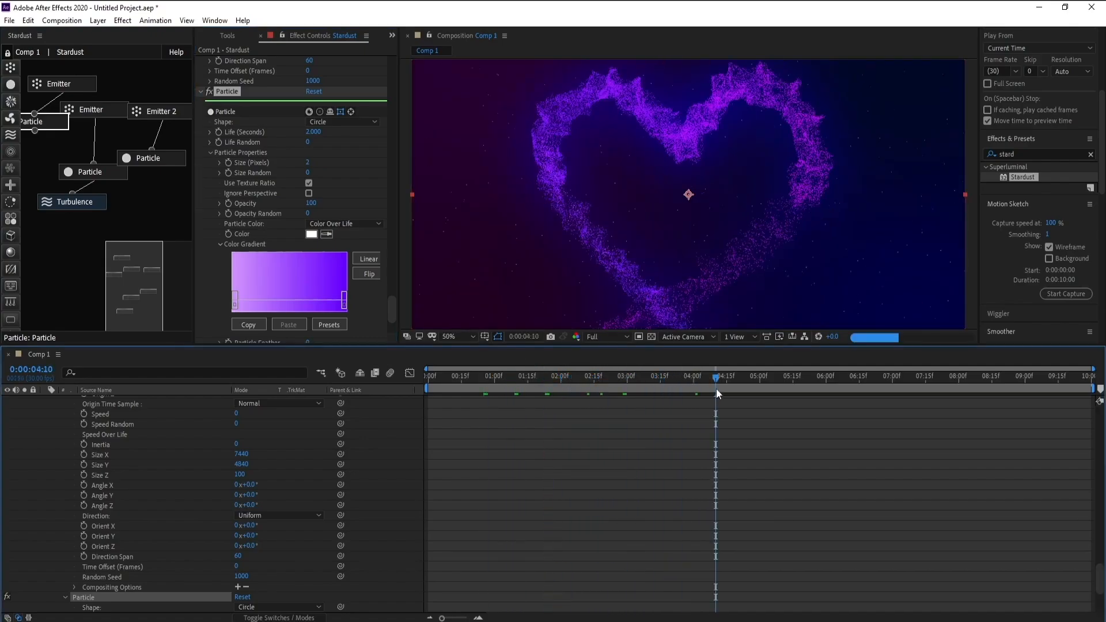